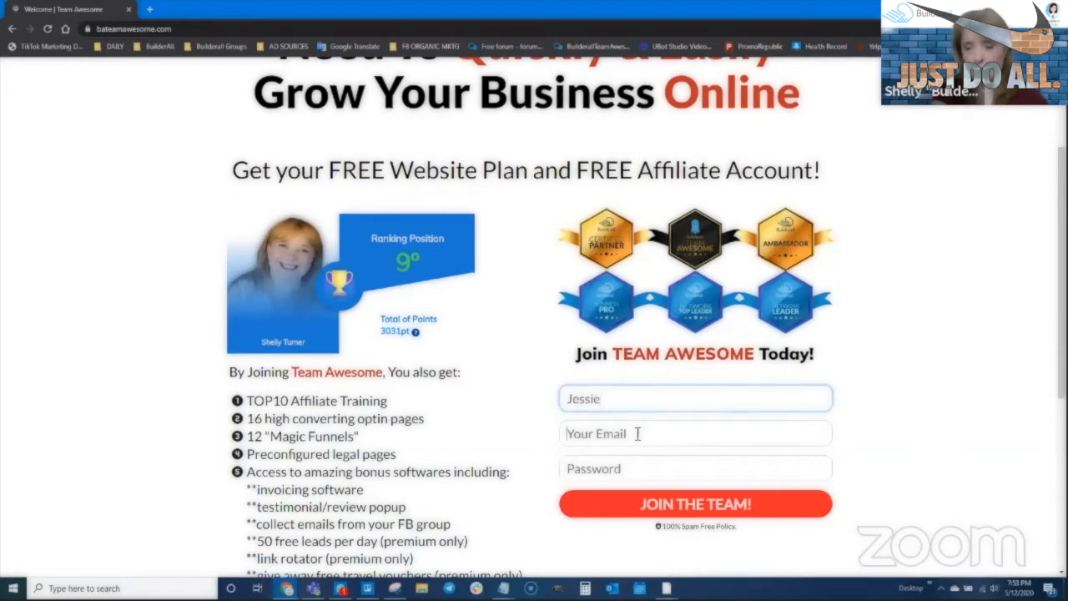
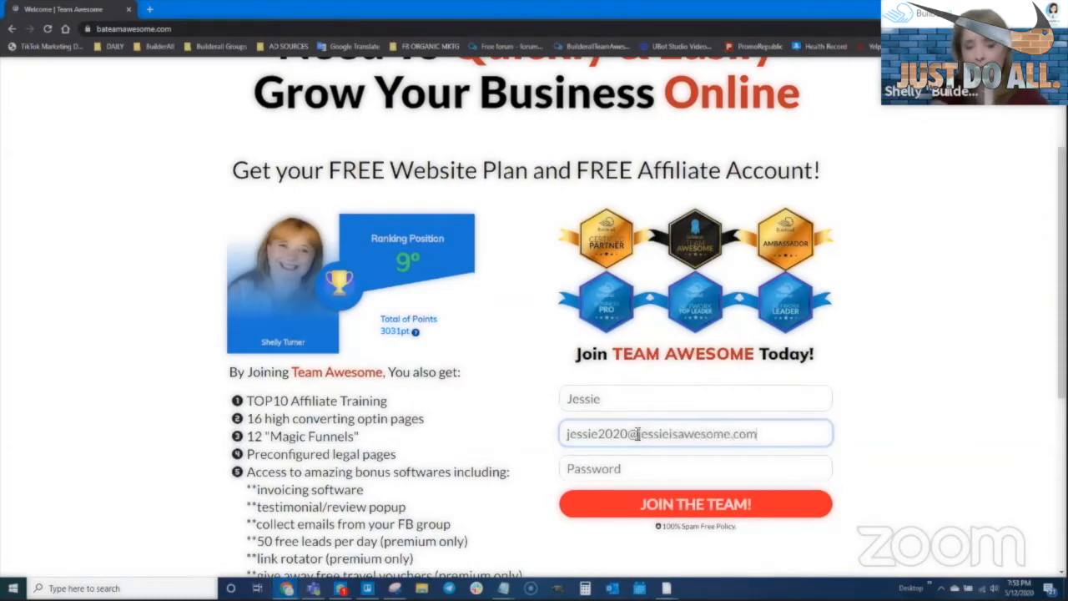
- Register for Team Awesome with the new email and password, copying the email first
key("Tab")
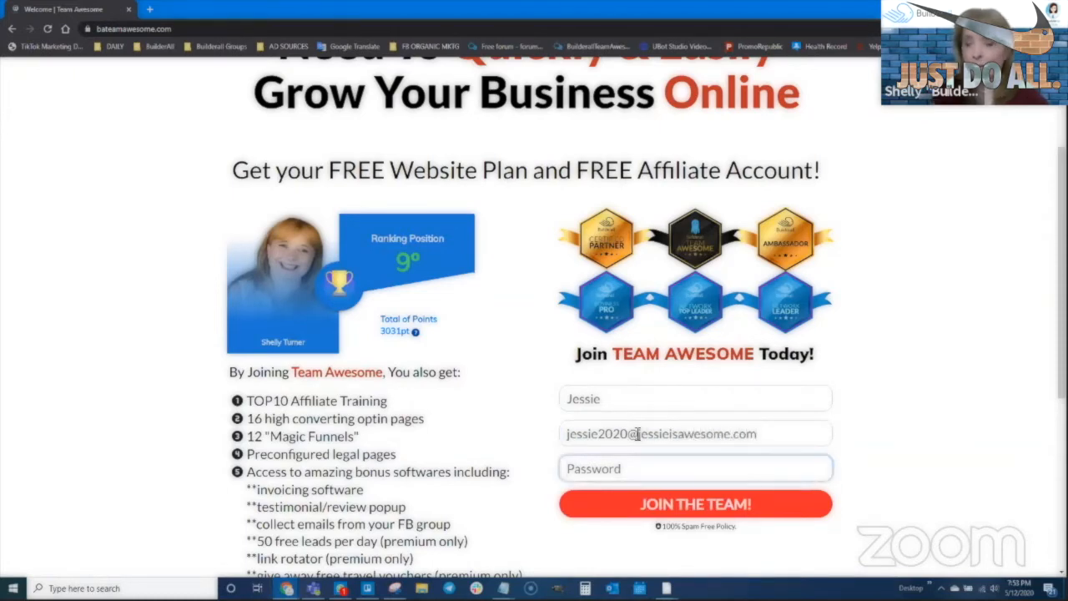
type("j••••••••••")
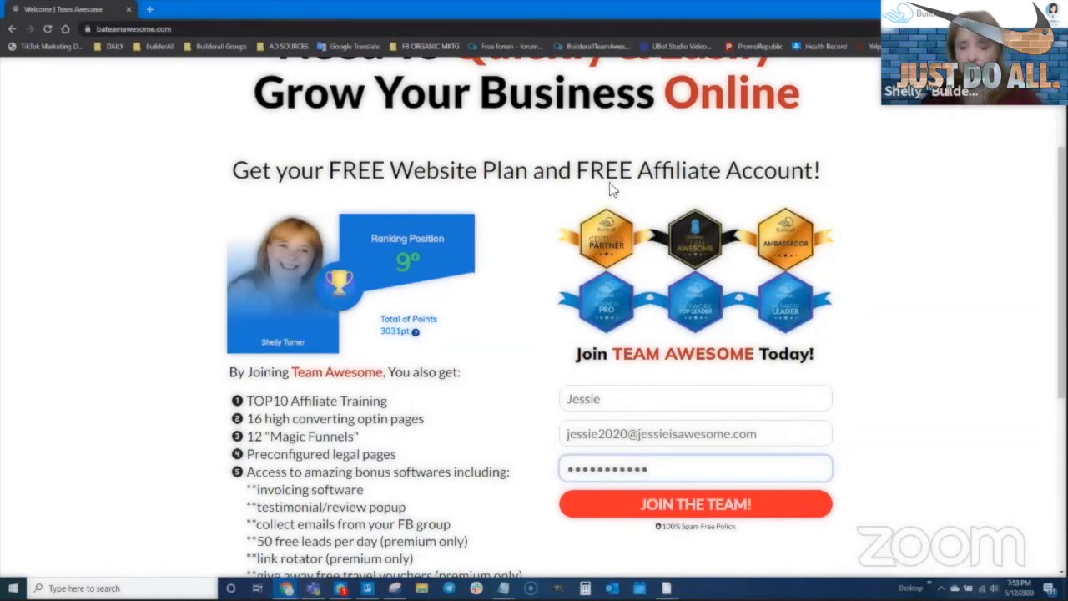
left_click_drag(761, 433, 558, 449)
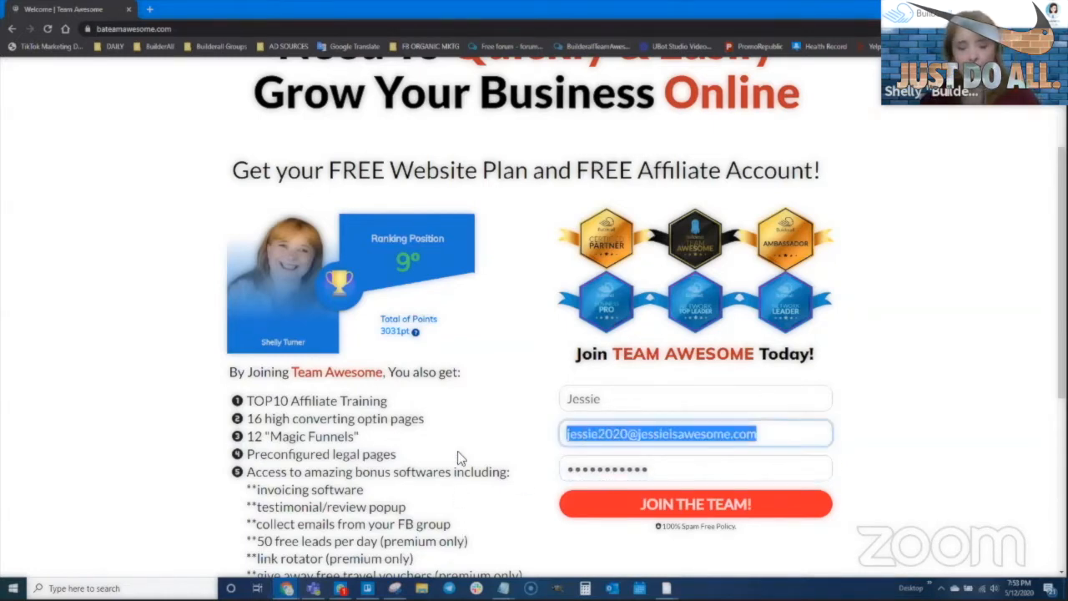
left_click(704, 509)
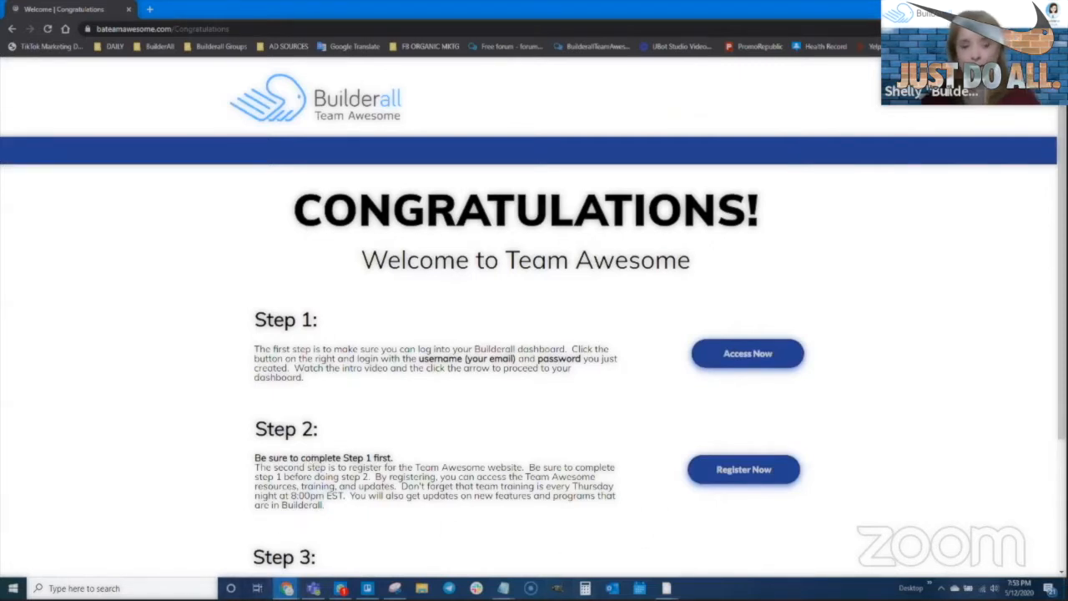
mouse_move(286, 588)
left_click(219, 559)
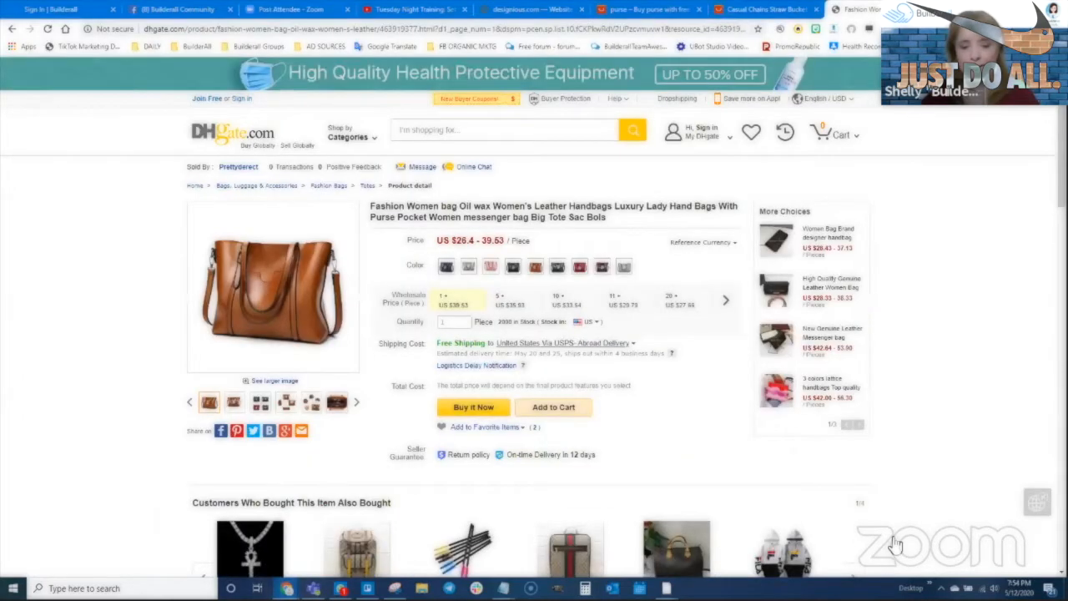
left_click(83, 9)
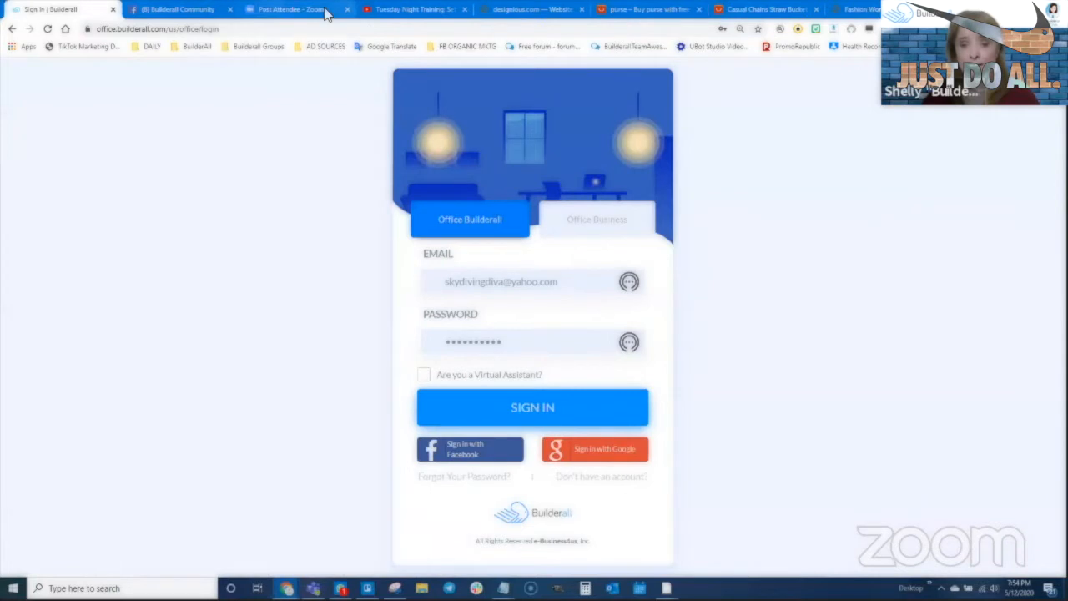
left_click(525, 412)
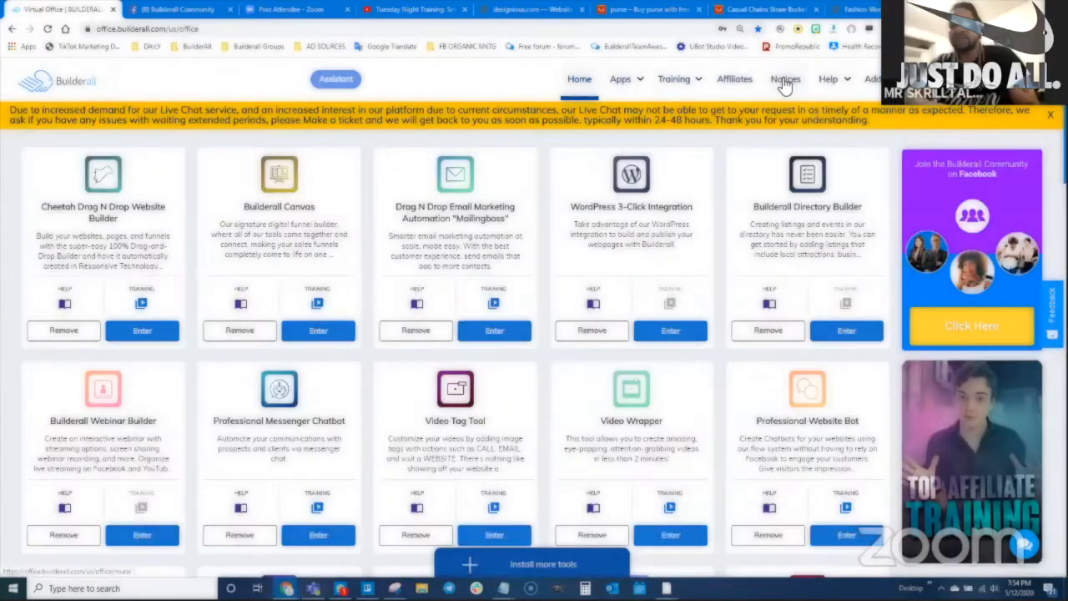
left_click(784, 79)
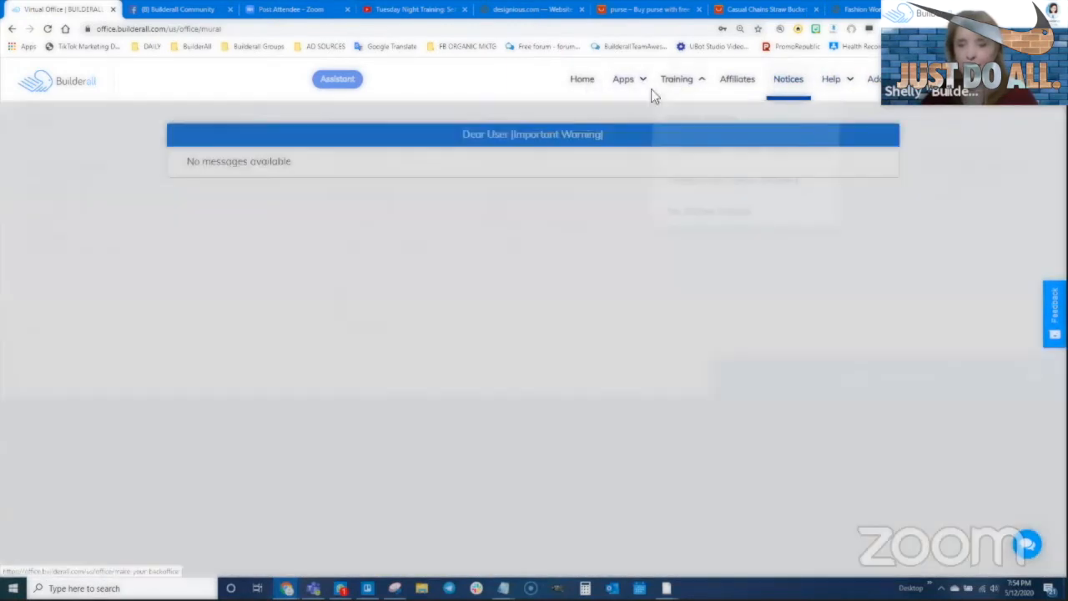
mouse_move(653, 95)
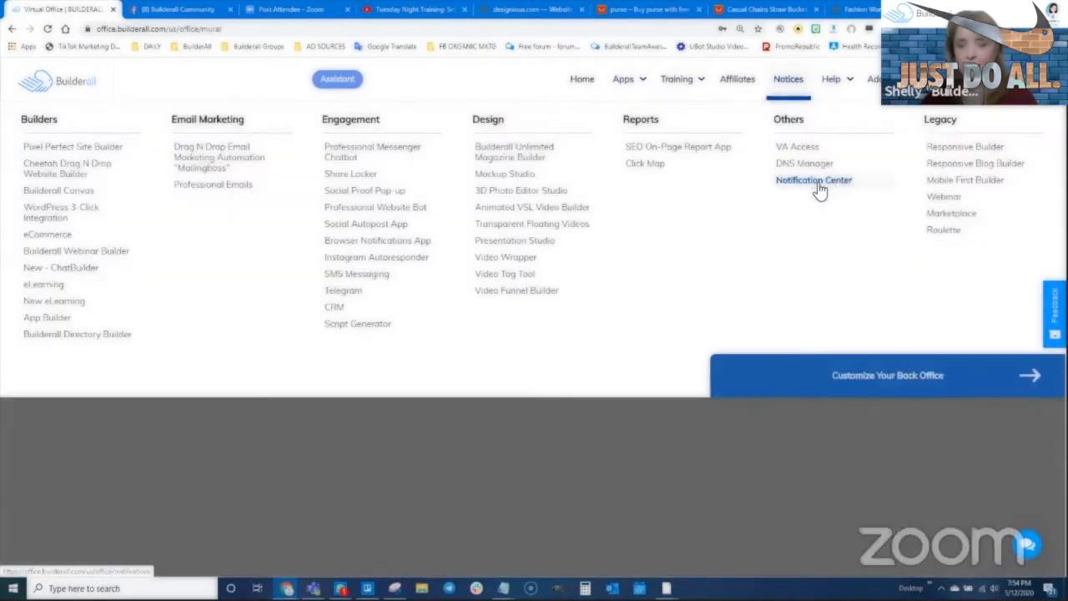
left_click(820, 191)
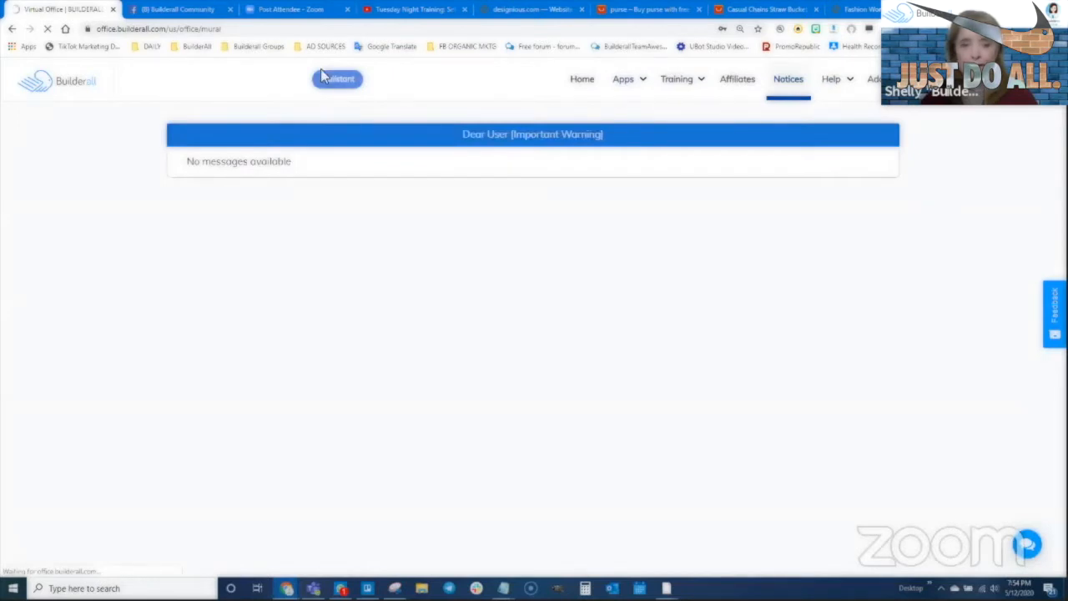
scroll(439, 392, "down", 3)
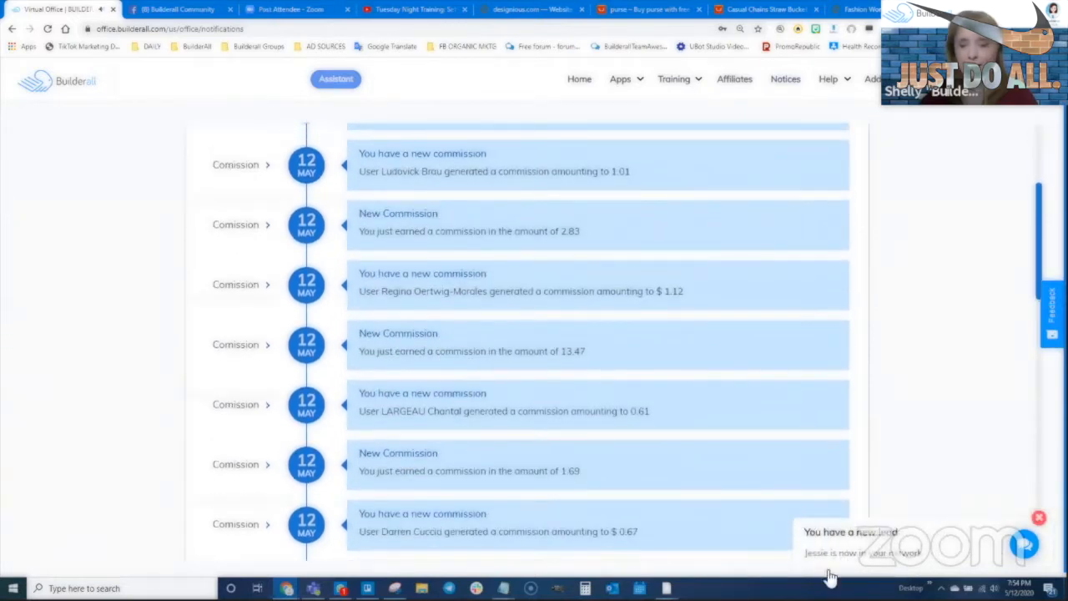
scroll(673, 384, "up", 3)
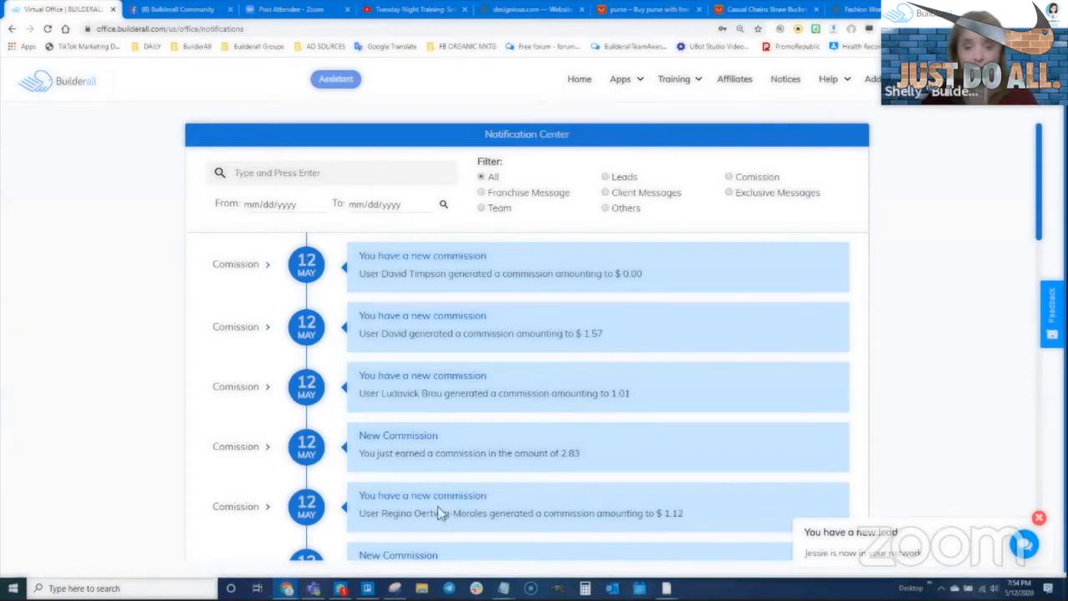
mouse_move(286, 589)
left_click(342, 547)
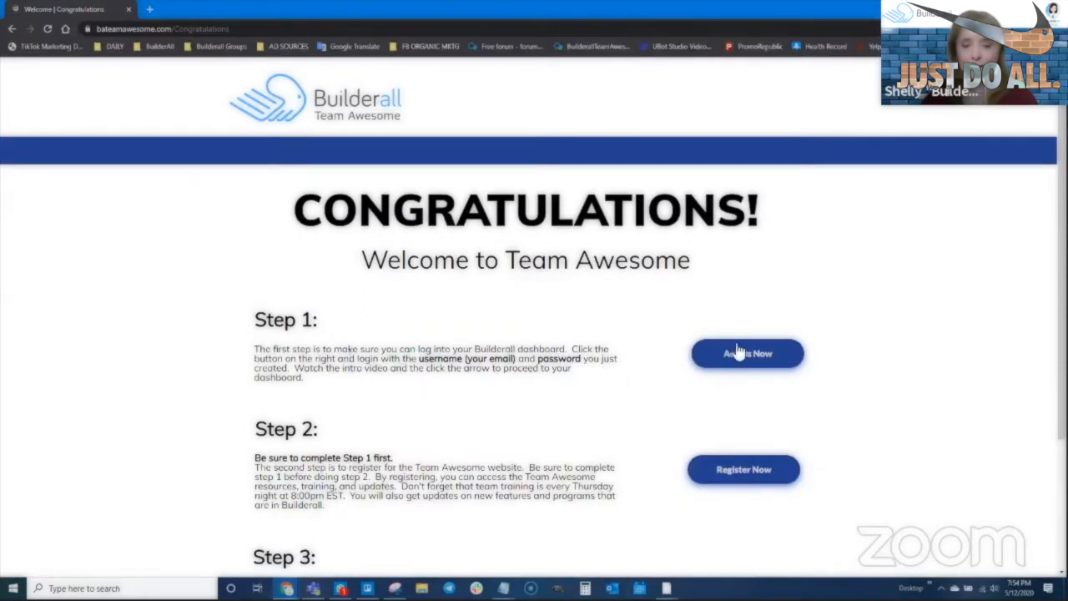
- Sign into Builderall with the pasted new email and its password, then continue past the intro video
left_click(728, 471)
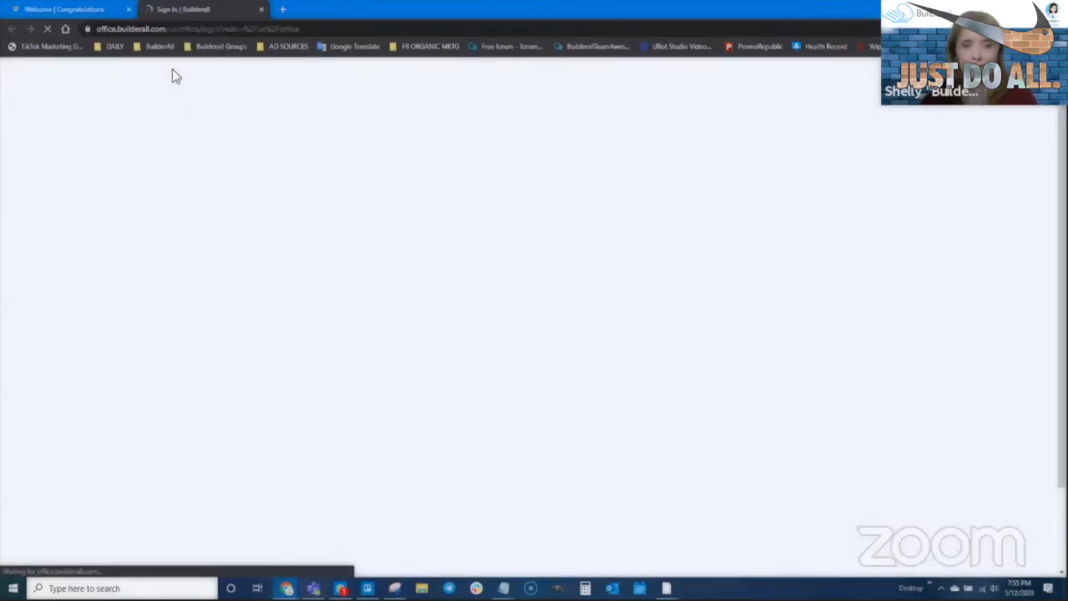
left_click(504, 279)
key("ctrl+v")
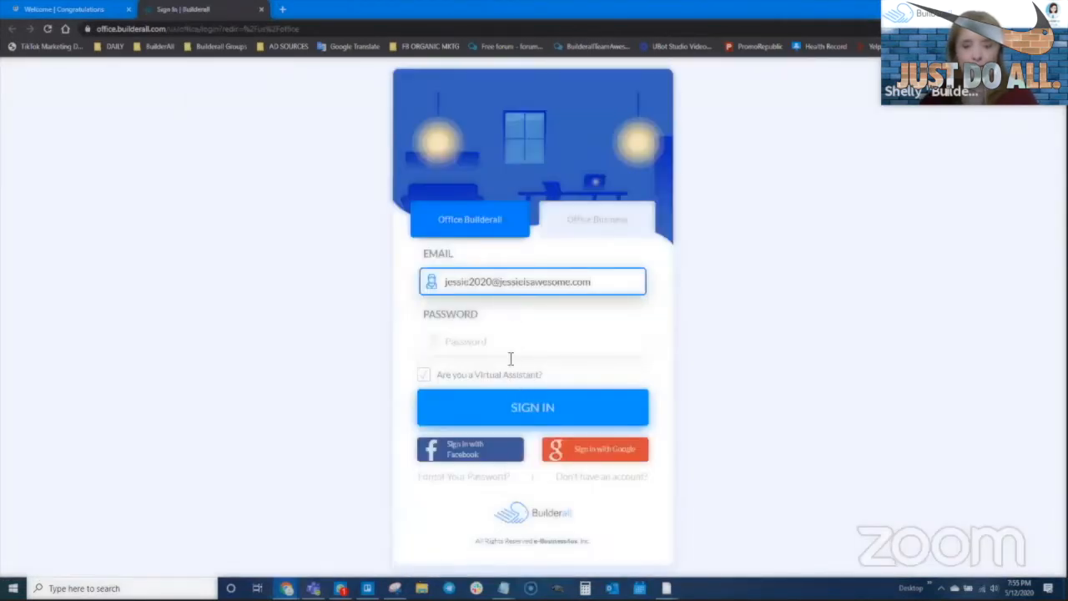
left_click(508, 335)
type("*******")
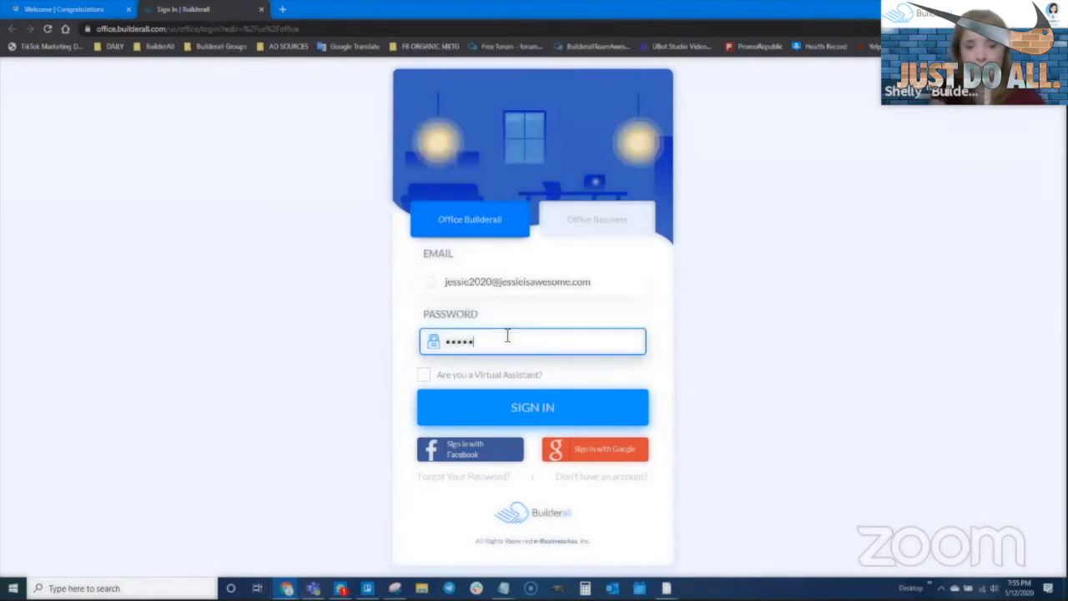
type("*****")
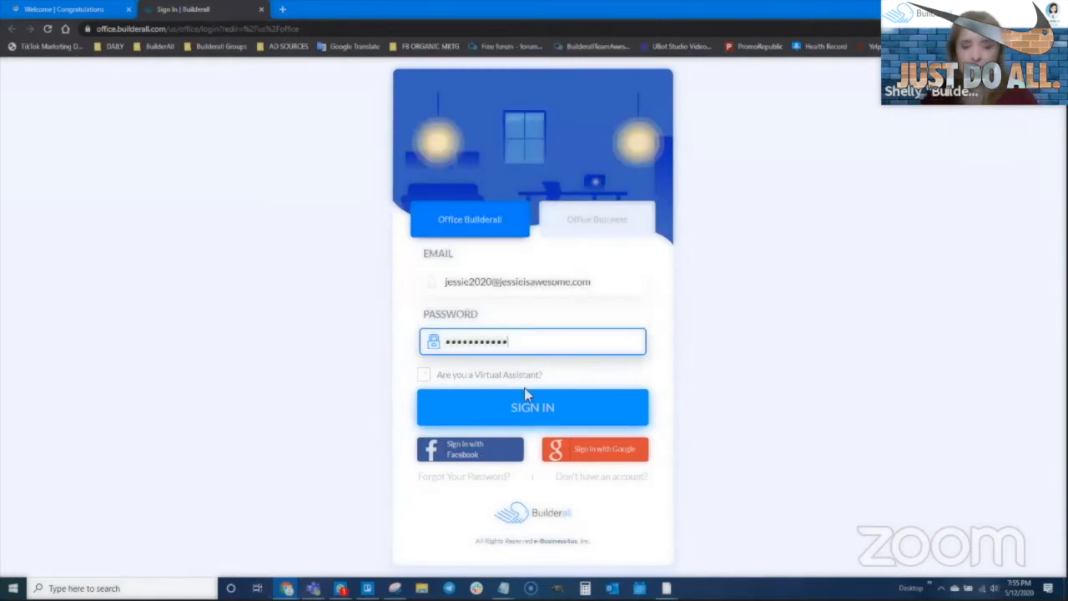
left_click(529, 415)
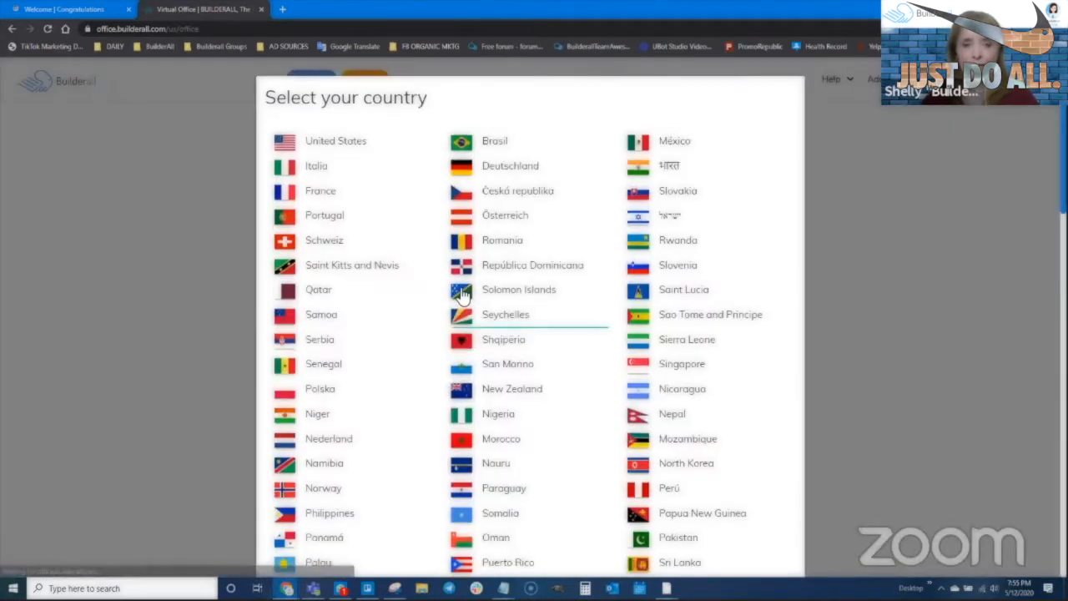
left_click(343, 143)
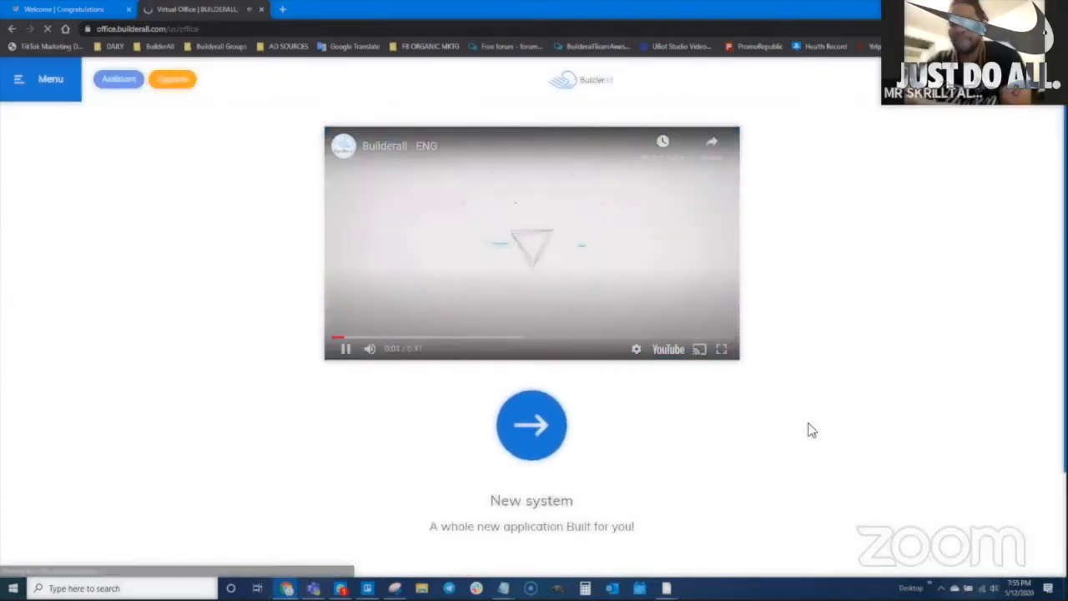
left_click(532, 427)
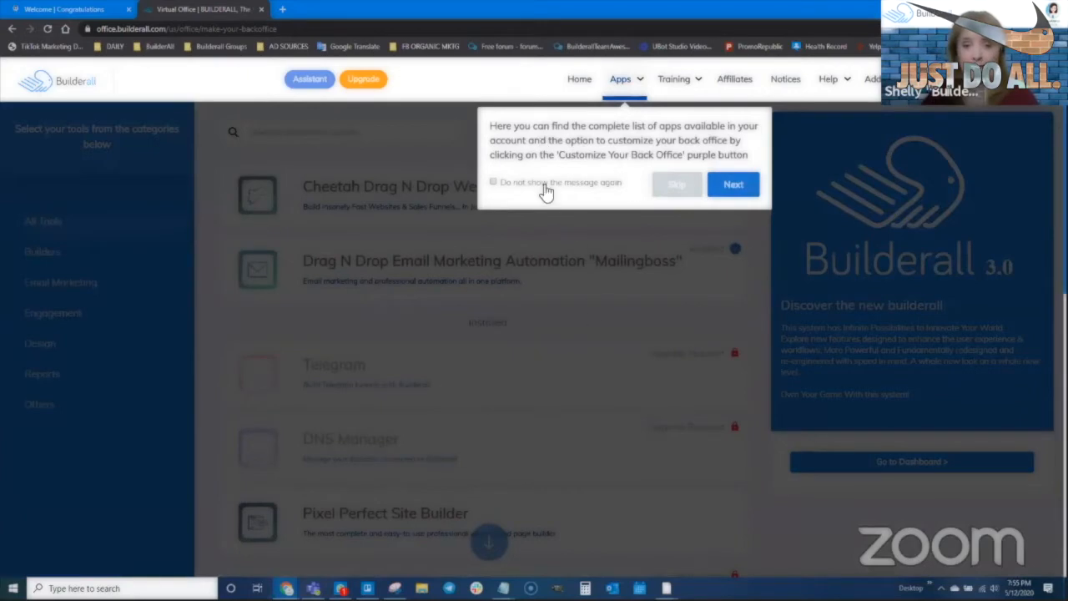
- Dismiss the app tour permanently and launch the Cheetah Drag N Drop Website Builder
left_click(494, 184)
left_click(680, 187)
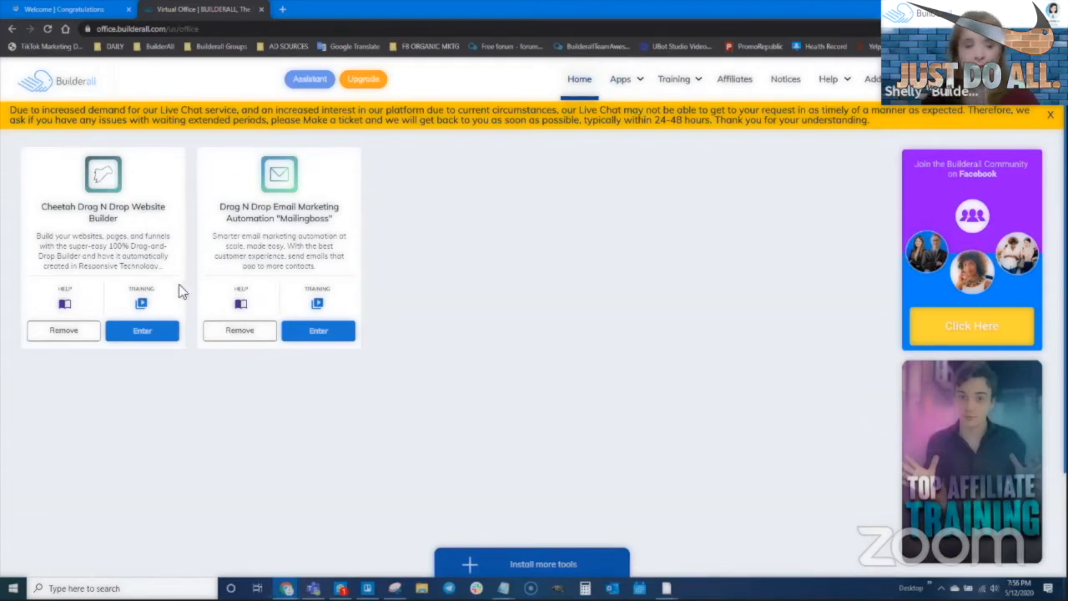
left_click(142, 331)
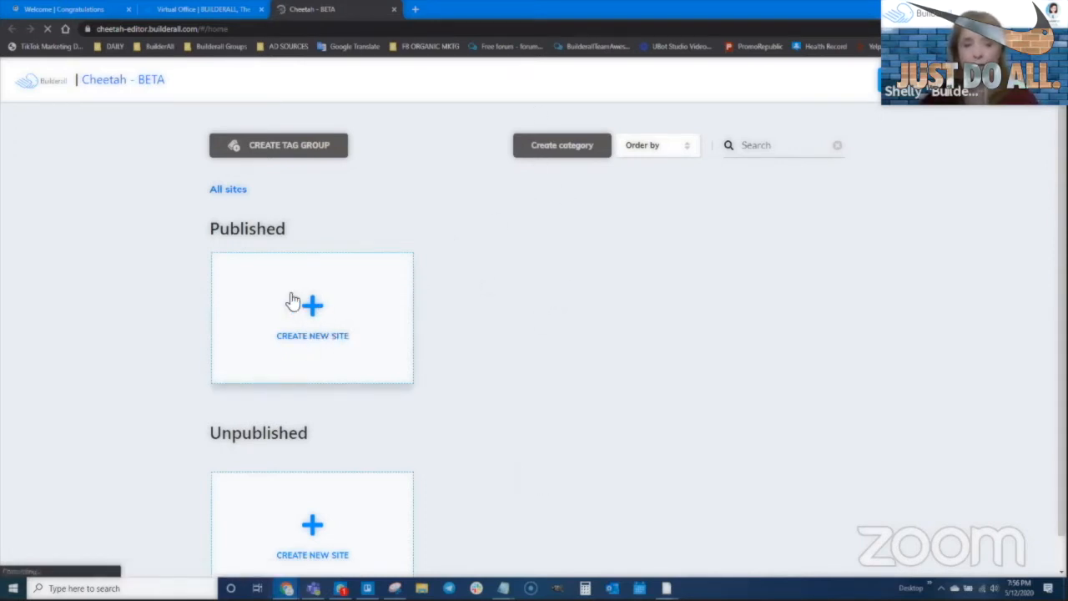
- Create a blank-template site with title and description 'Jessie's Small Store'
left_click(317, 317)
left_click(400, 260)
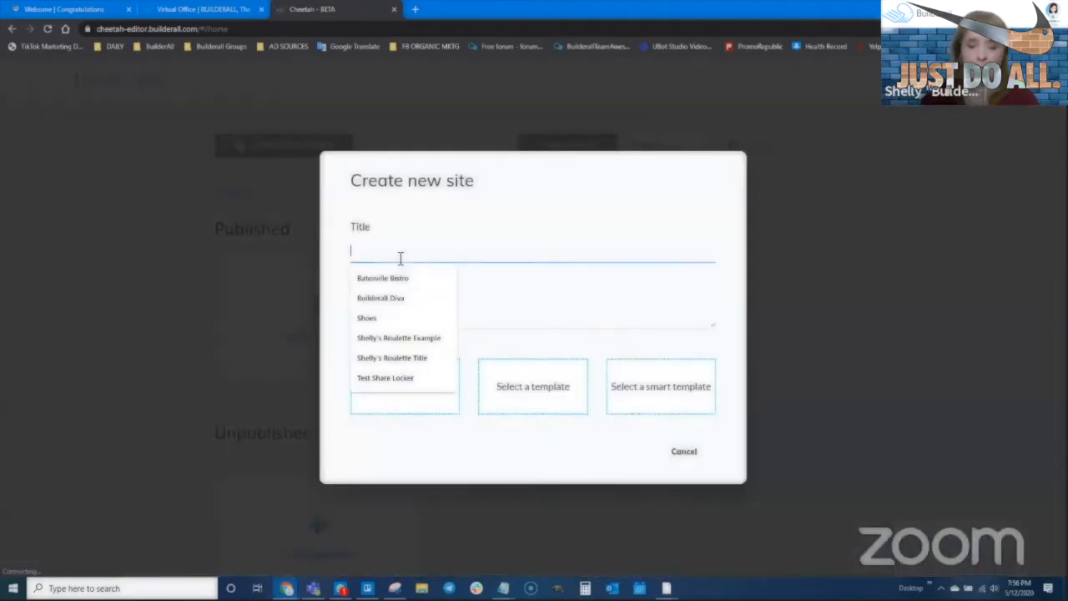
type("Jessie's Small Store")
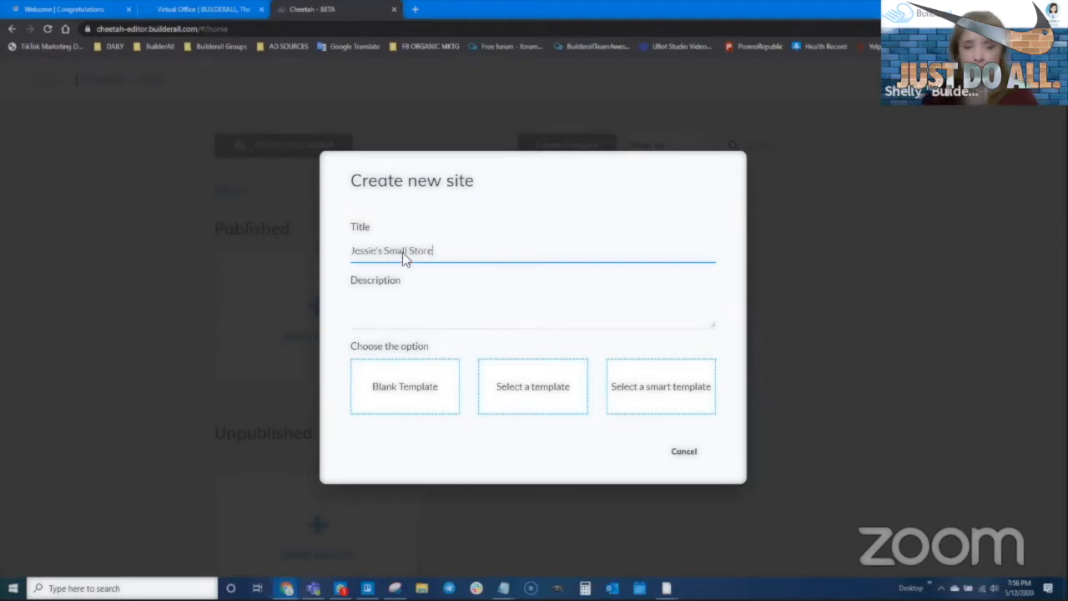
left_click_drag(453, 246, 348, 241)
key("ctrl+c")
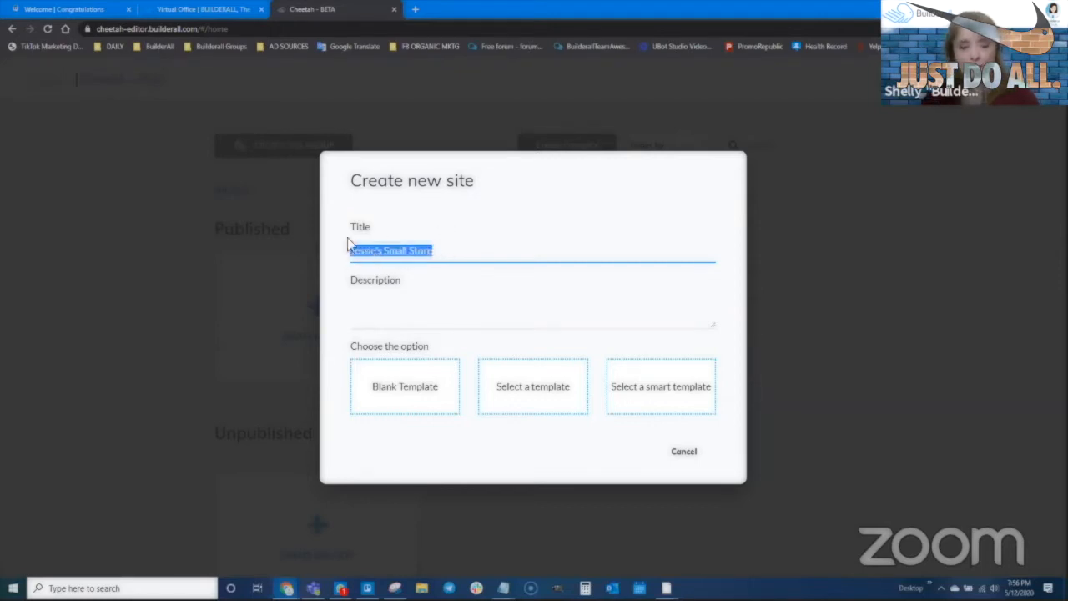
left_click(378, 308)
key("ctrl+v")
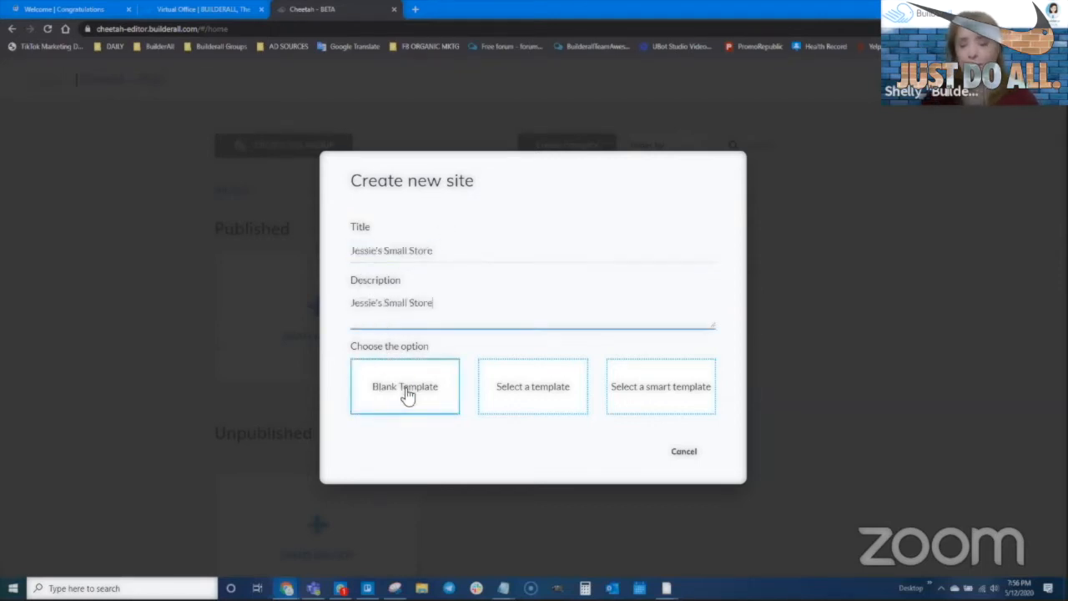
left_click(406, 394)
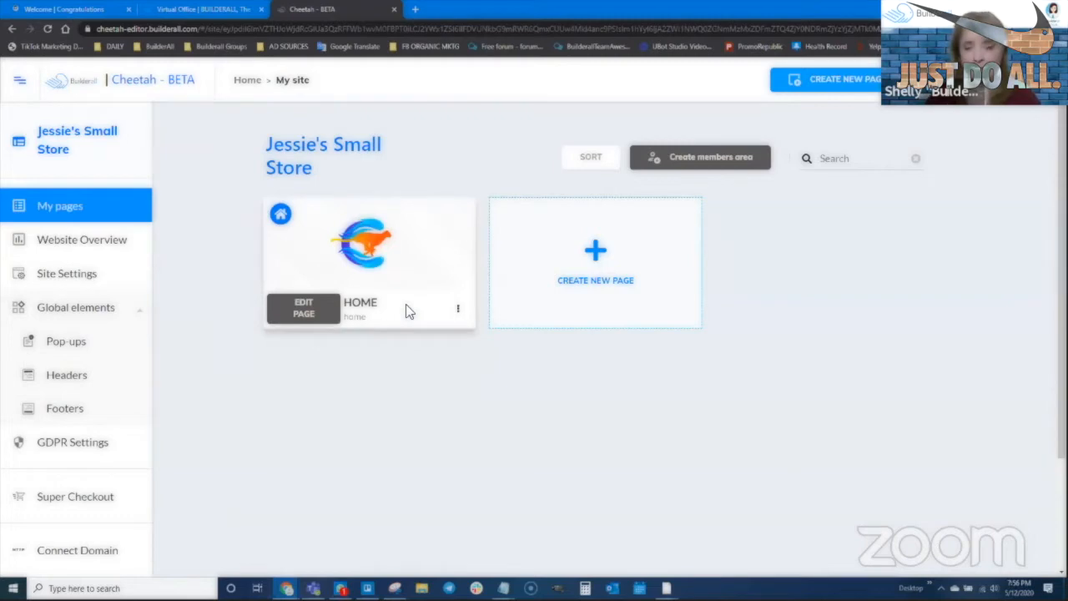
- Add a 'Thank you' page titled and described 'thank you', then edit the HOME page
left_click(598, 254)
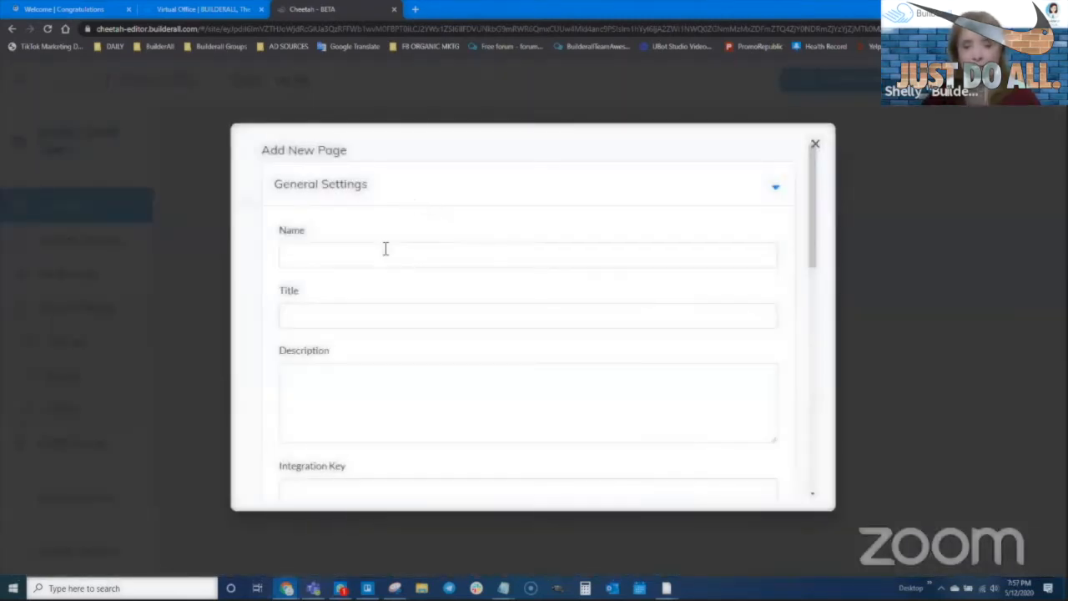
left_click(379, 233)
type("Thank you")
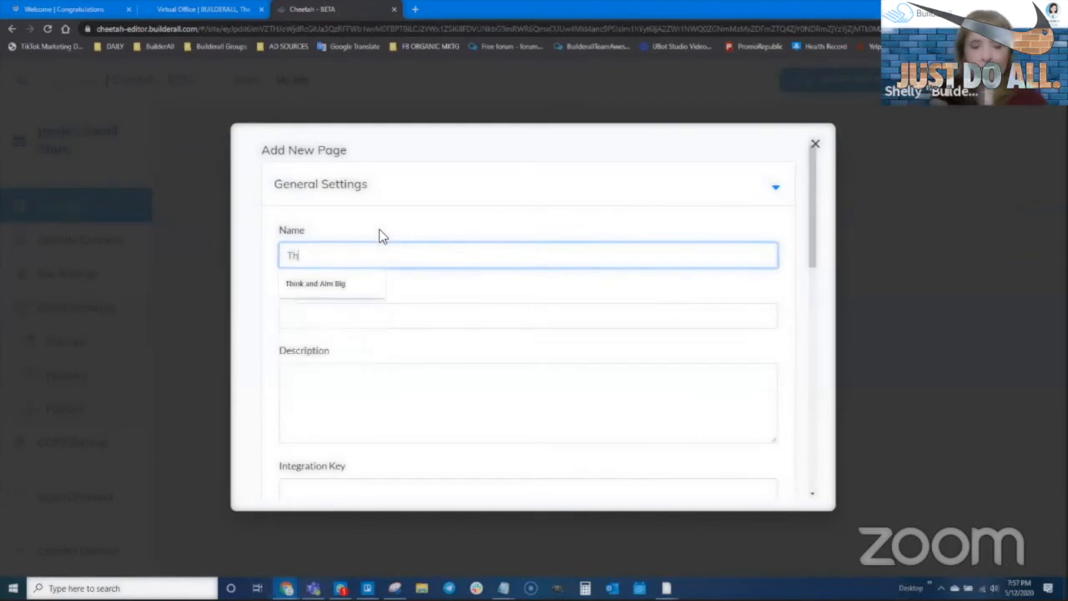
key("Tab")
type("thank you")
key("Tab")
type("thank you")
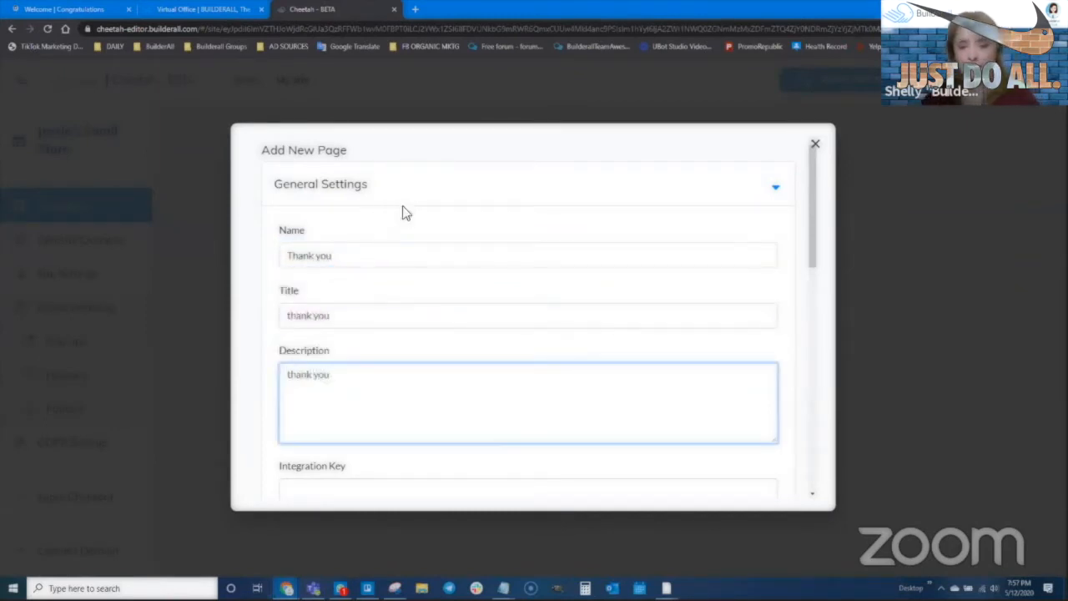
scroll(617, 369, "down", 3)
scroll(617, 369, "down", 5)
left_click(746, 476)
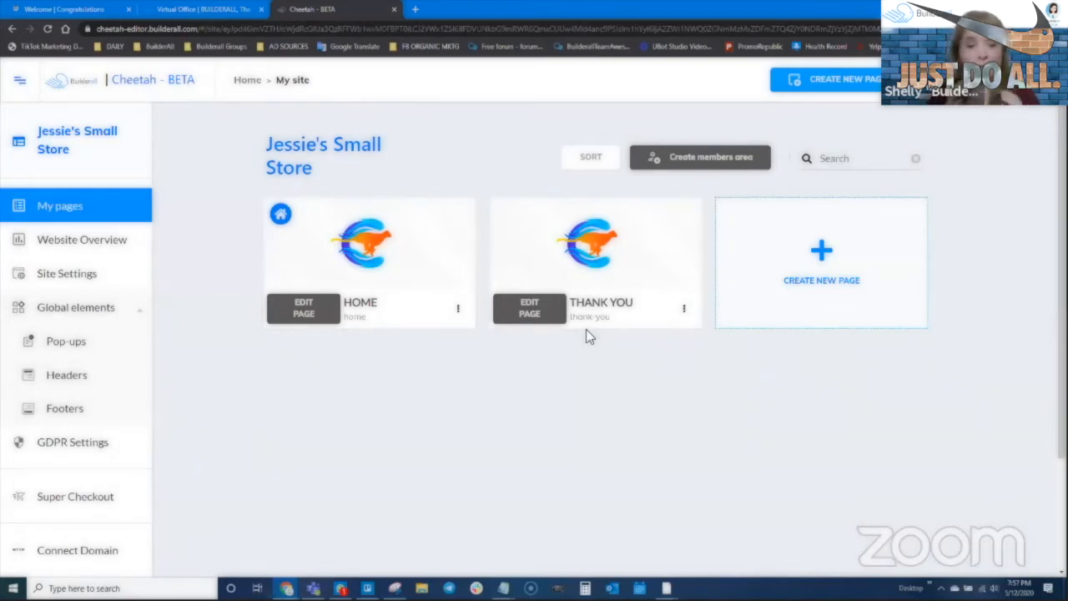
left_click(304, 313)
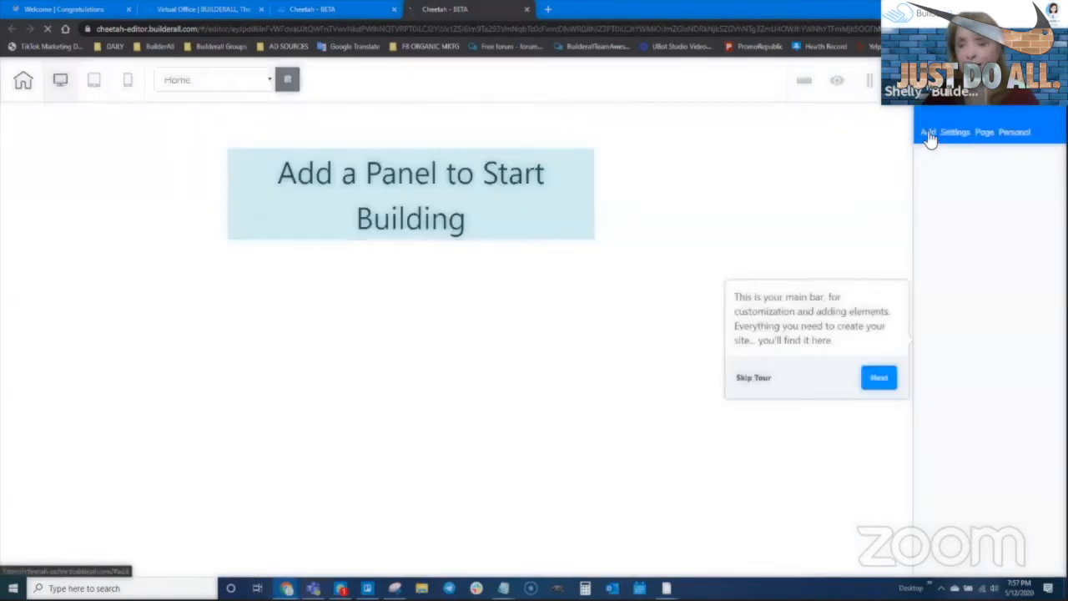
- Add a blank panel headed 'Jessie's Small Store' and shorten it to fit the heading
left_click(928, 138)
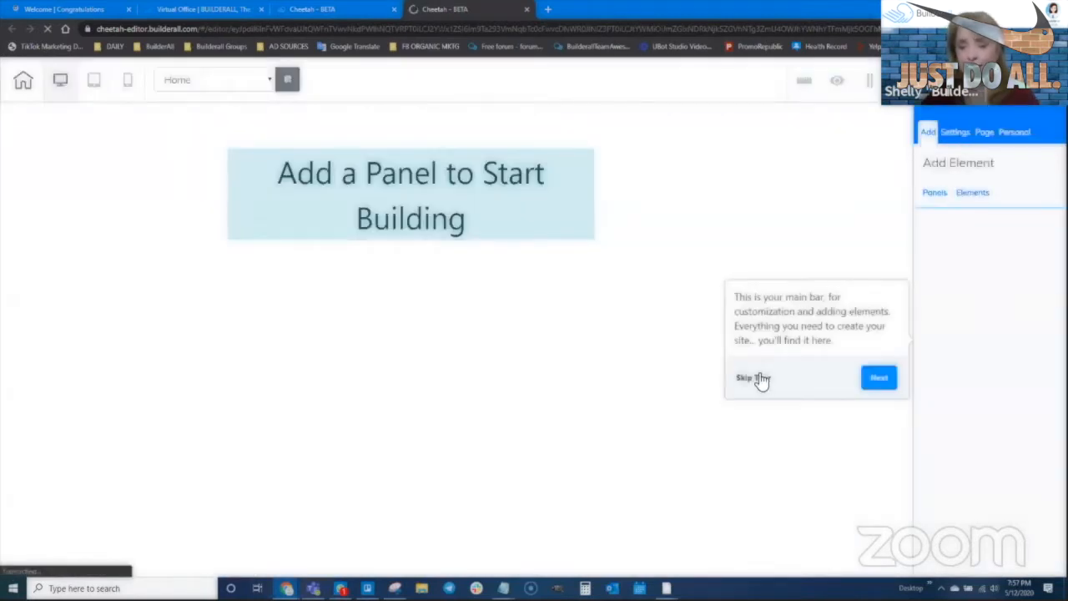
left_click(756, 377)
left_click(933, 196)
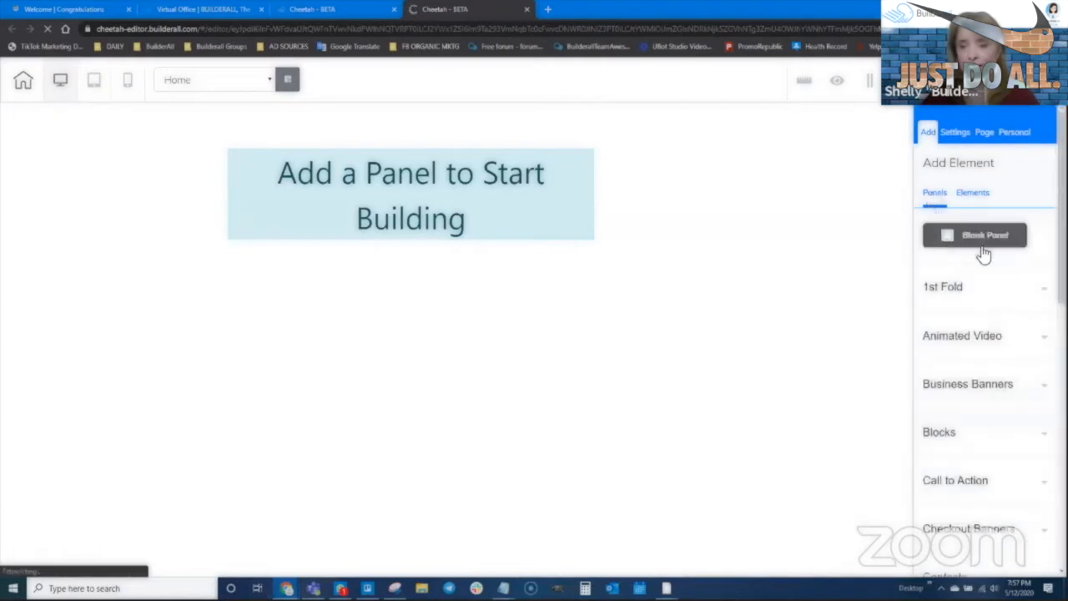
left_click(985, 240)
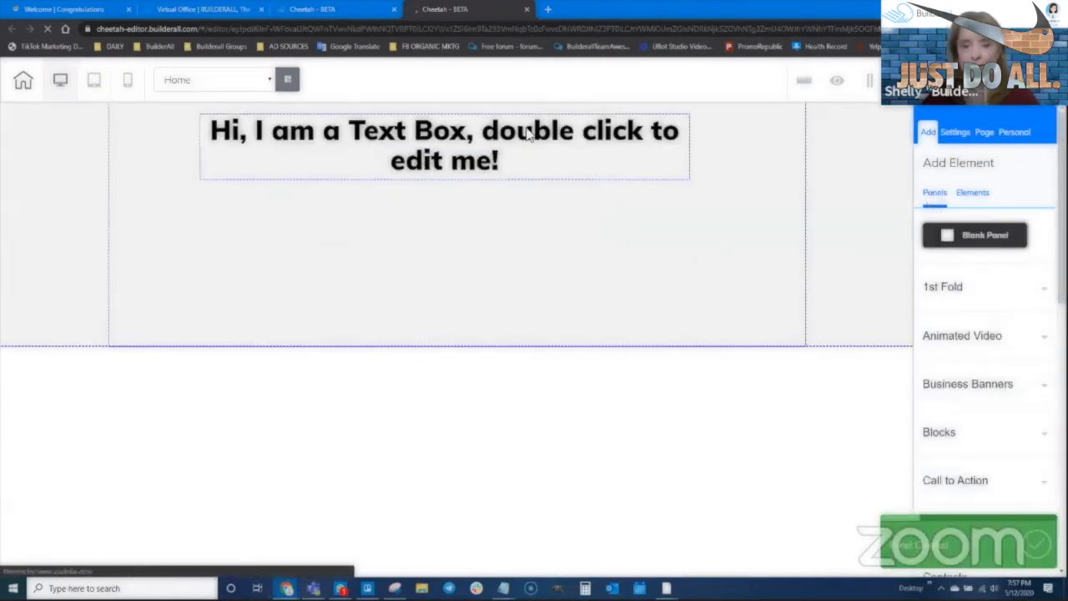
left_click(526, 133)
double_click(527, 133)
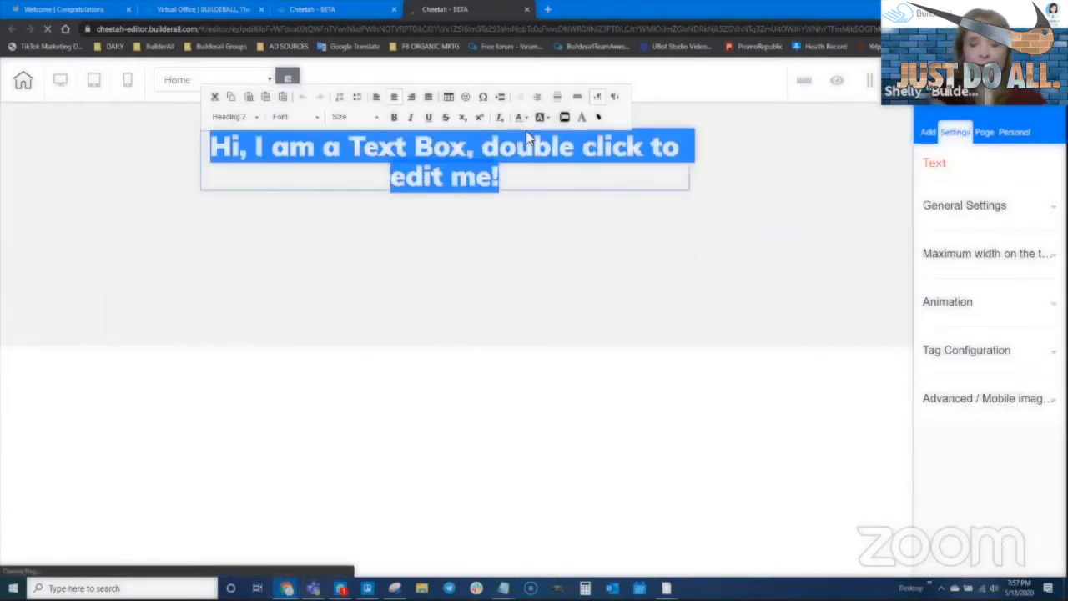
type("Jessie's Small Store")
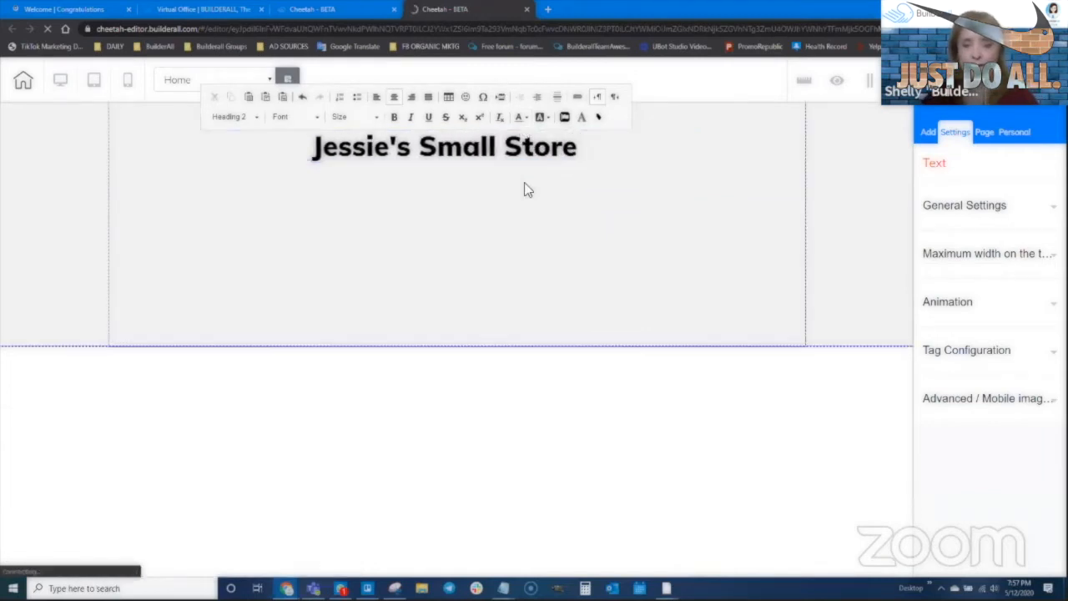
left_click(458, 299)
left_click_drag(461, 347, 464, 169)
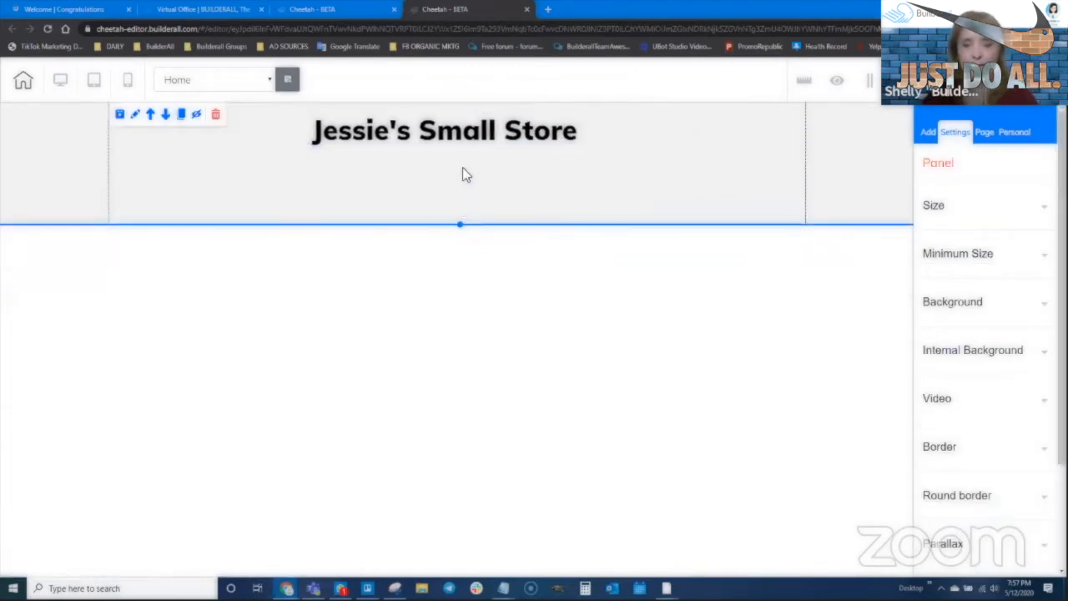
left_click_drag(457, 133, 455, 158)
left_click(454, 158)
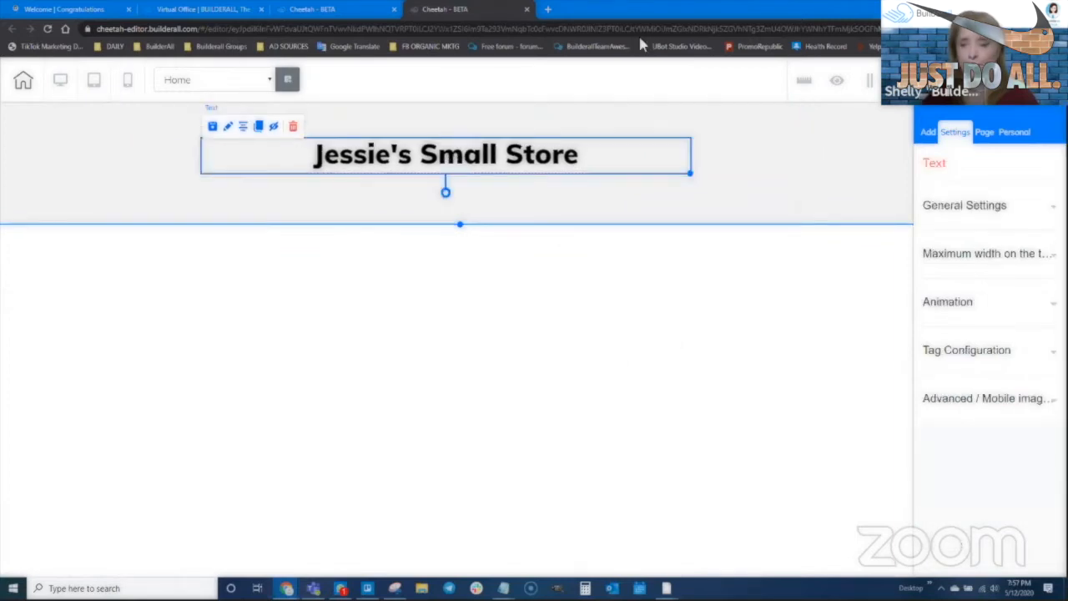
- Add a second blank panel below and delete its placeholder text box
left_click(929, 133)
left_click(963, 241)
left_click(581, 261)
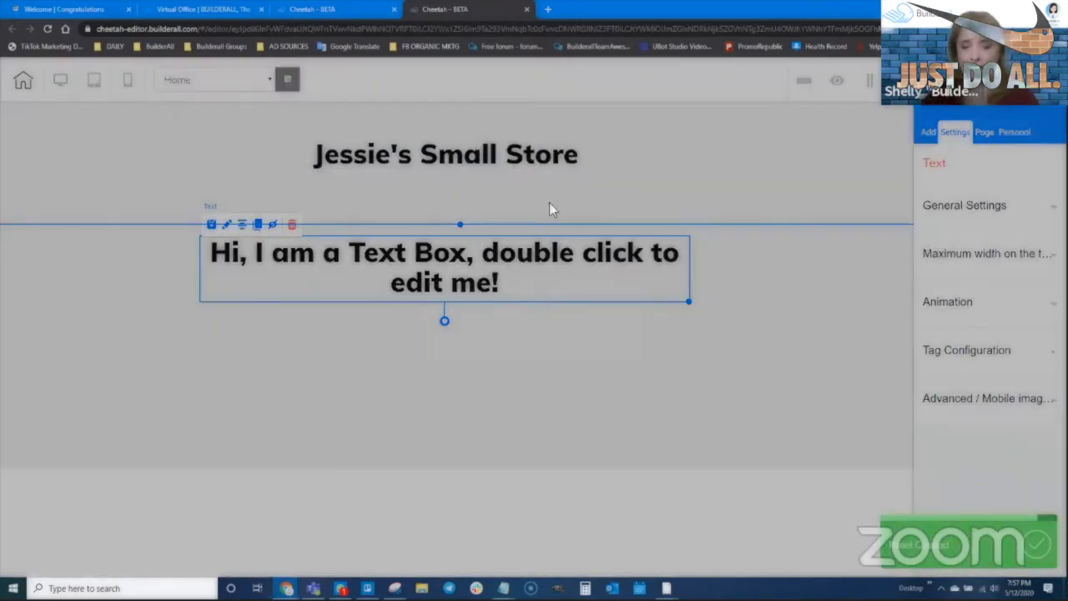
key("Delete")
left_click(614, 338)
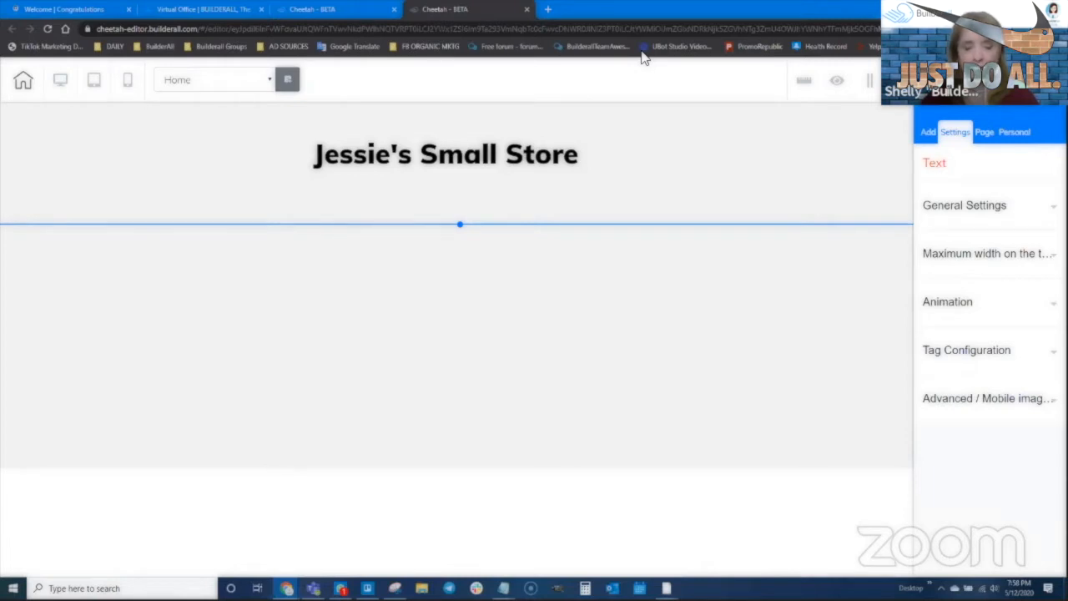
- Open the brown JIAMEN bag's product page from the AliExpress purse search results
mouse_move(286, 588)
left_click(227, 541)
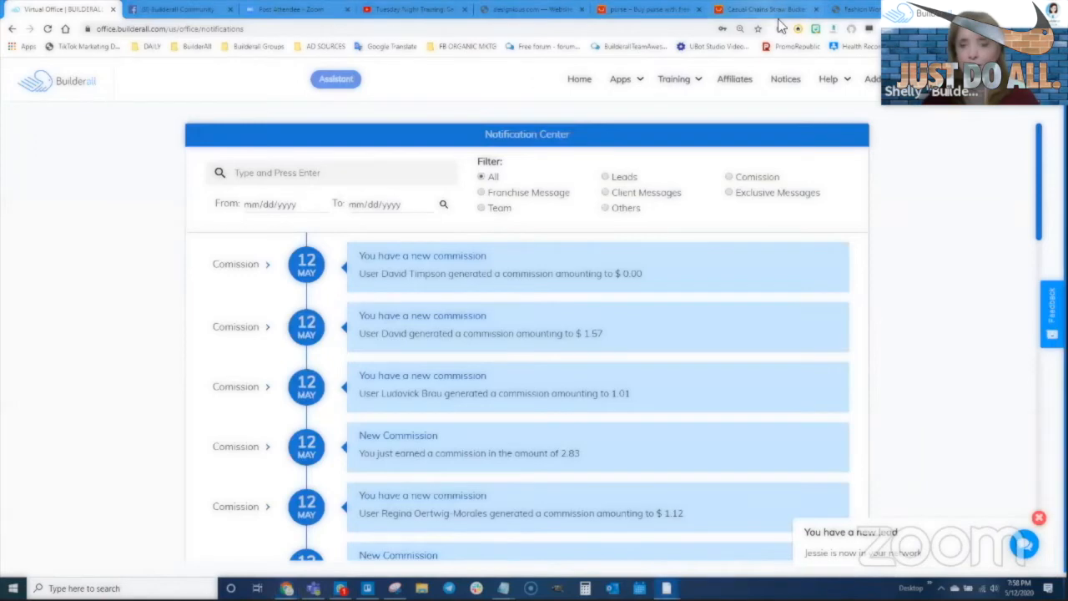
left_click(759, 10)
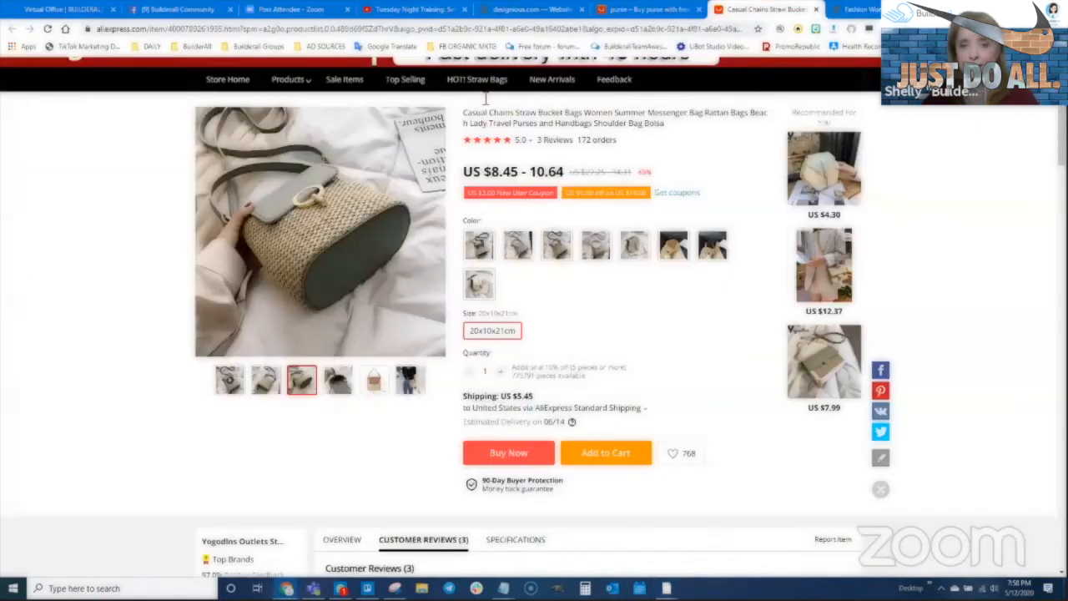
scroll(480, 137, "up", 3)
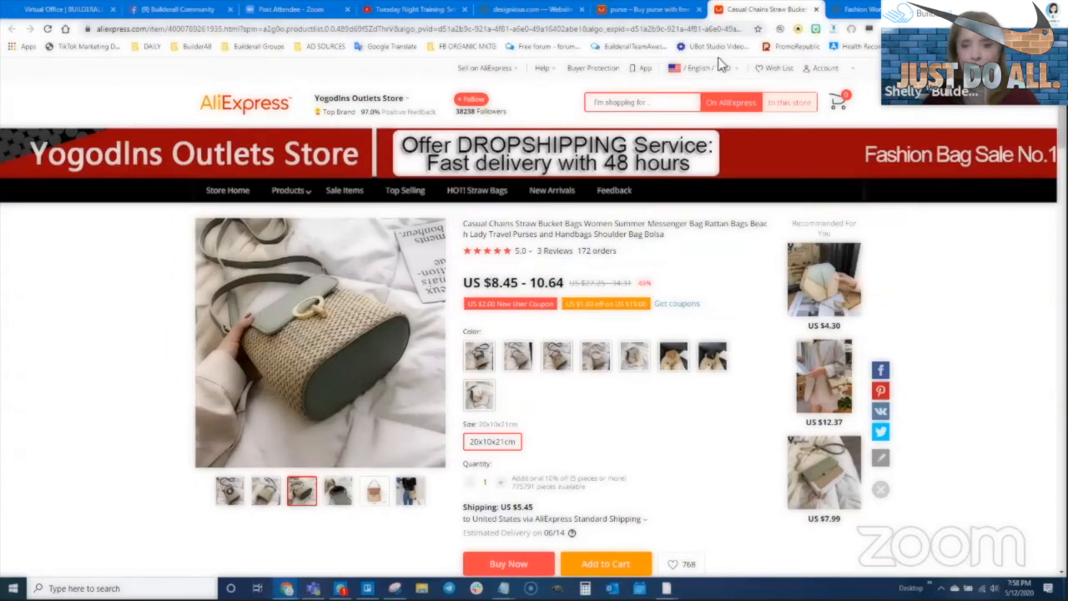
key("ctrl+shift+Tab")
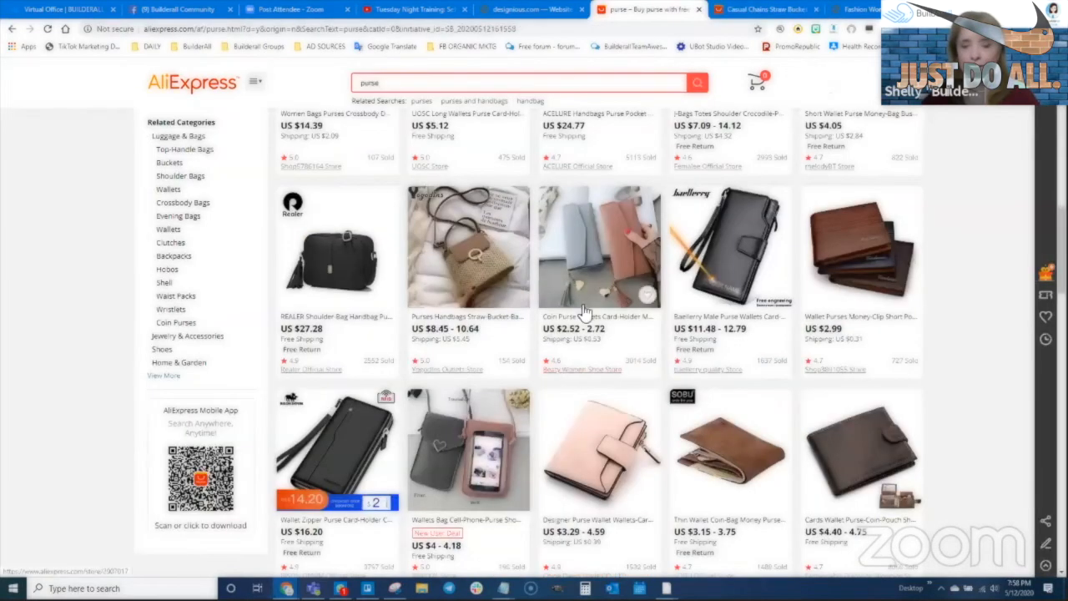
scroll(603, 406, "down", 4)
scroll(634, 439, "down", 3)
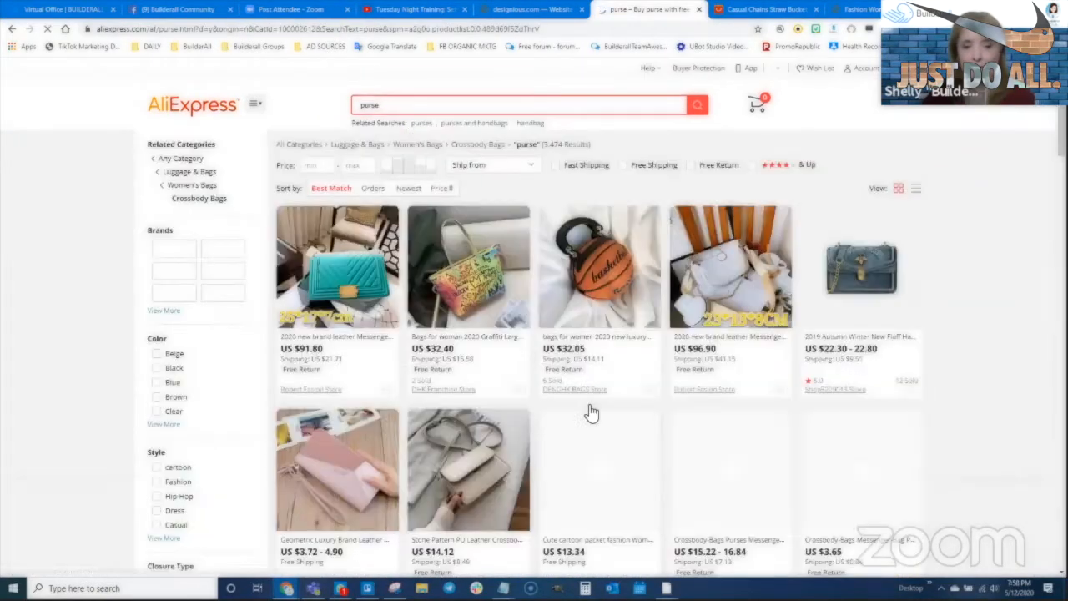
scroll(583, 474, "down", 5)
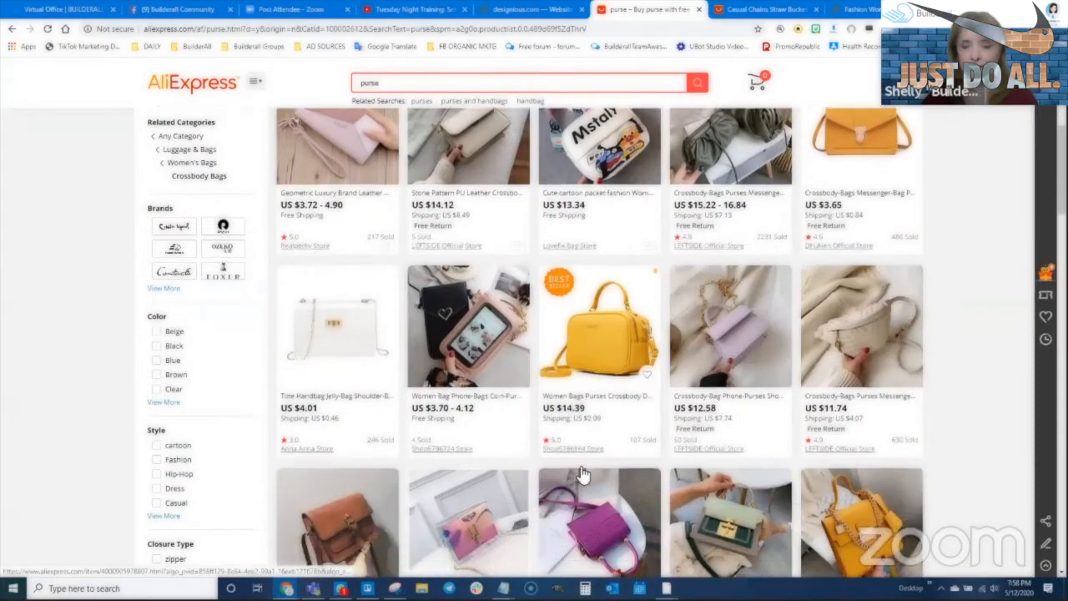
scroll(582, 474, "down", 4)
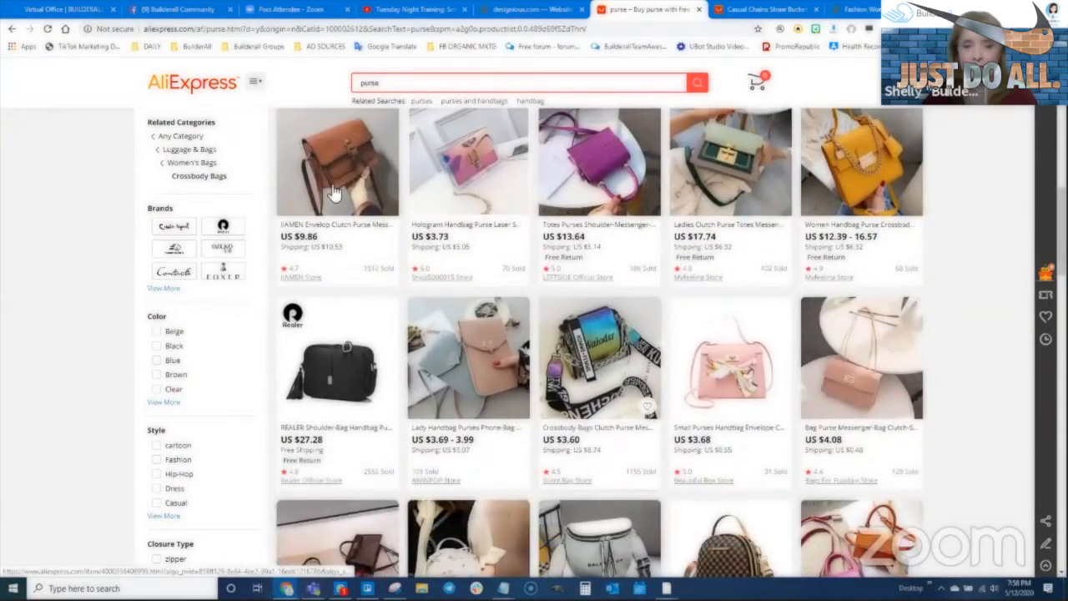
left_click(330, 162)
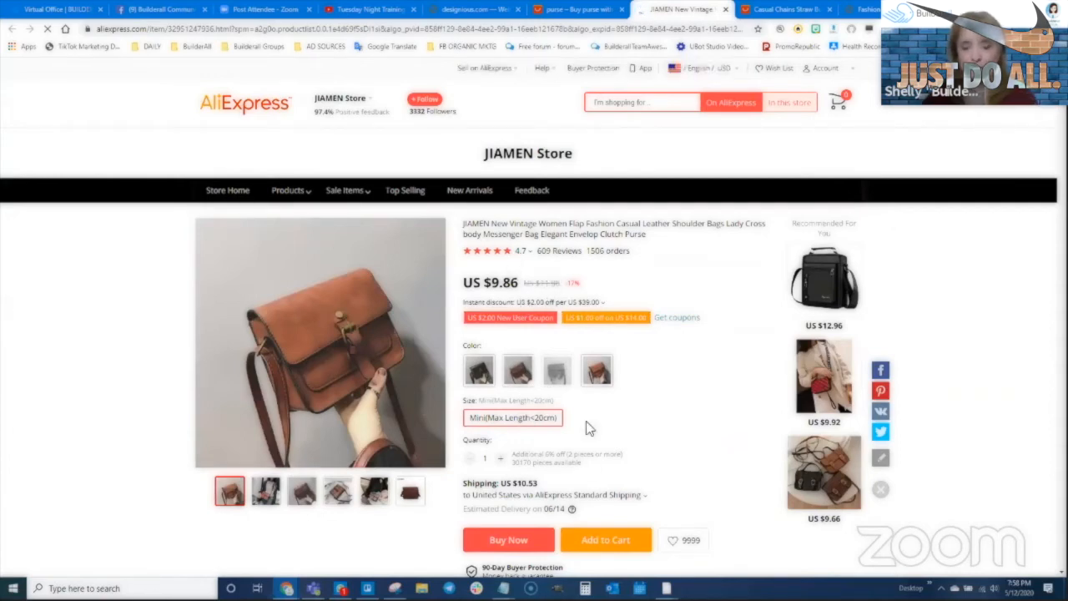
- Show the JIAMEN bag's 609 customer reviews and preview the photo of a woman wearing it
scroll(609, 470, "down", 4)
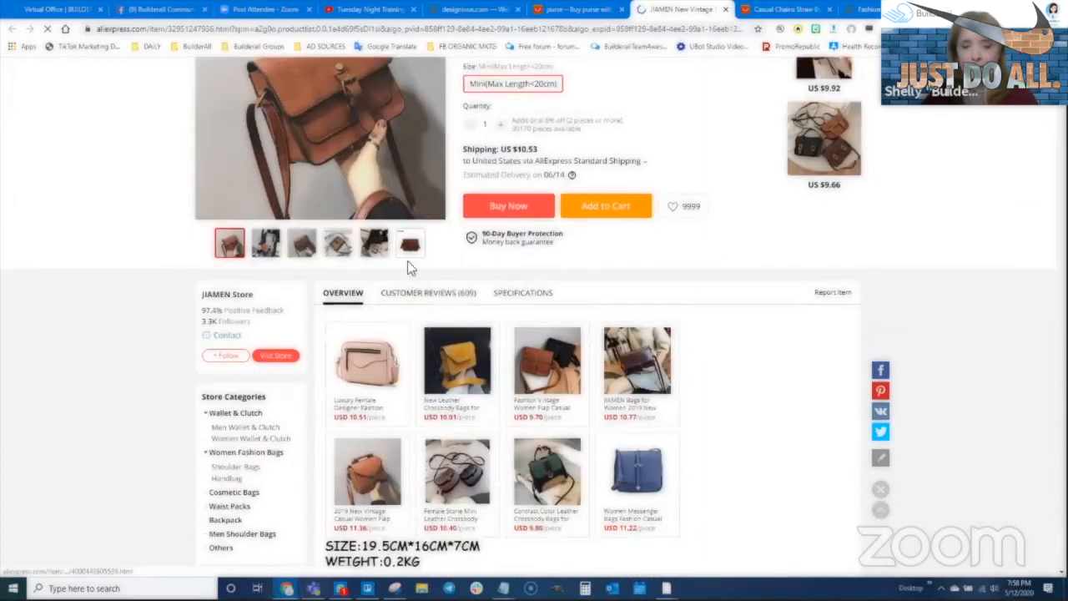
scroll(410, 267, "down", 1)
left_click(430, 242)
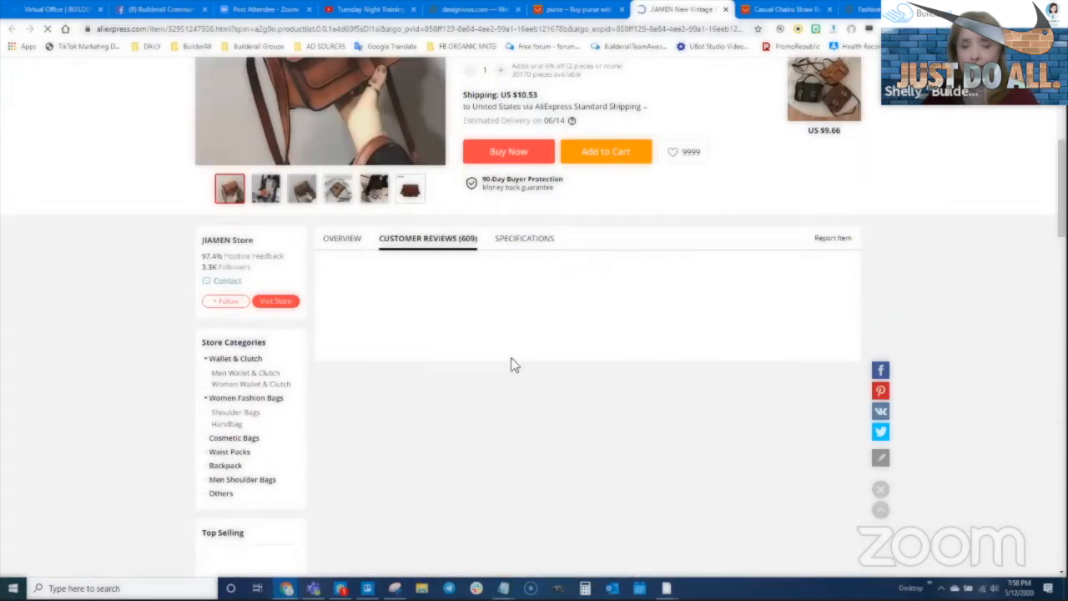
scroll(539, 410, "up", 3)
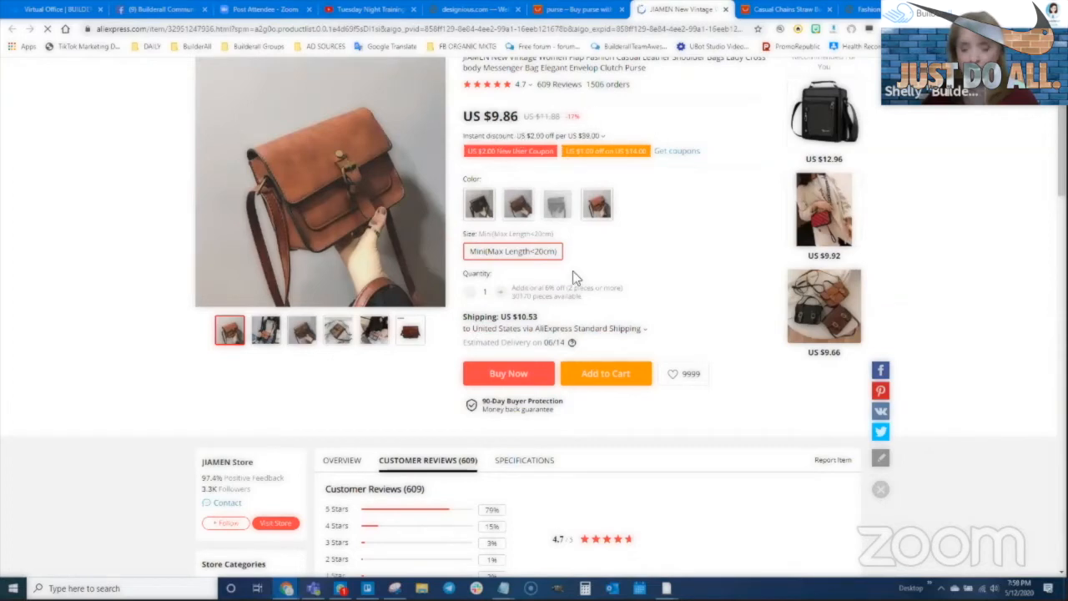
mouse_move(266, 332)
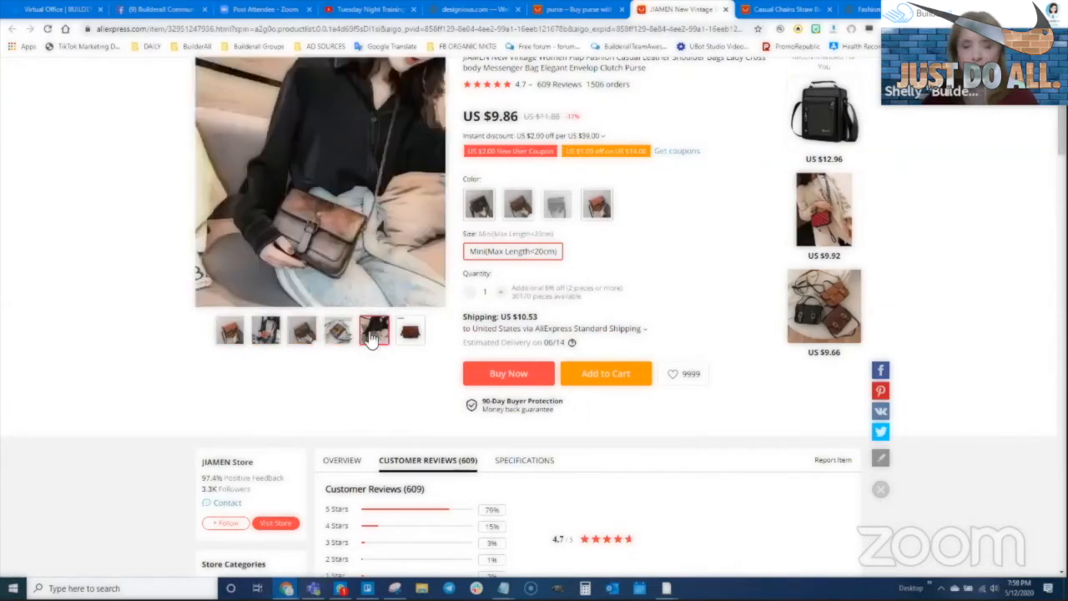
scroll(672, 311, "up", 1)
scroll(660, 311, "up", 1)
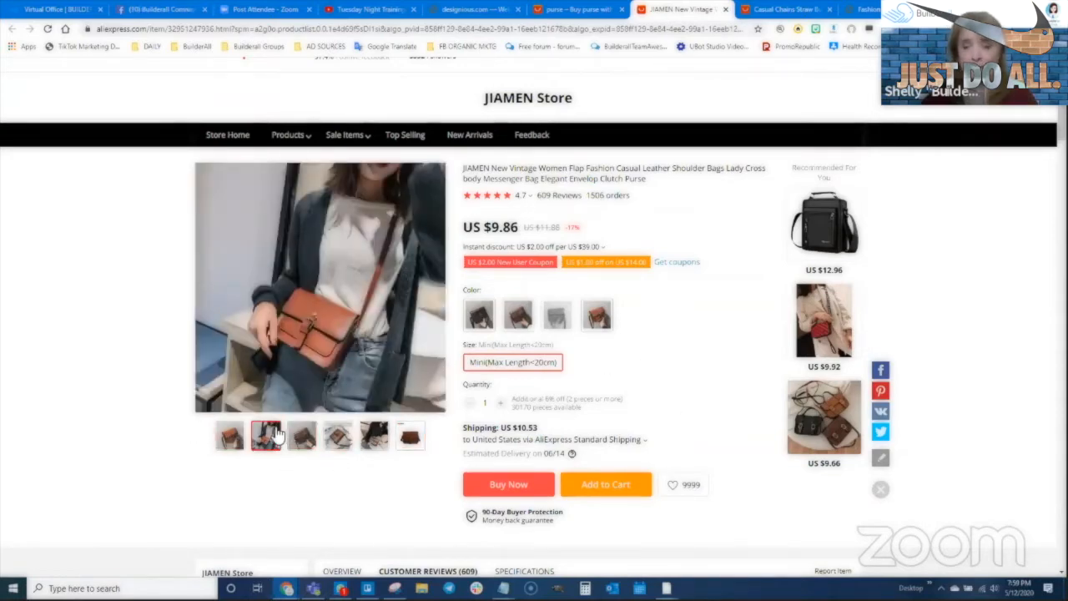
scroll(242, 334, "down", 2)
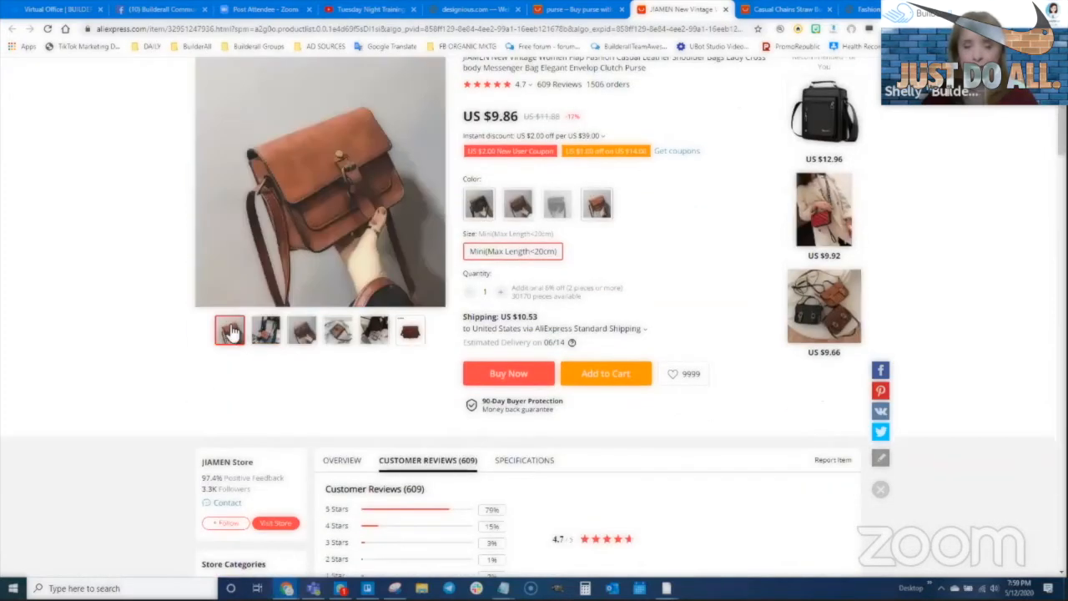
scroll(525, 455, "up", 2)
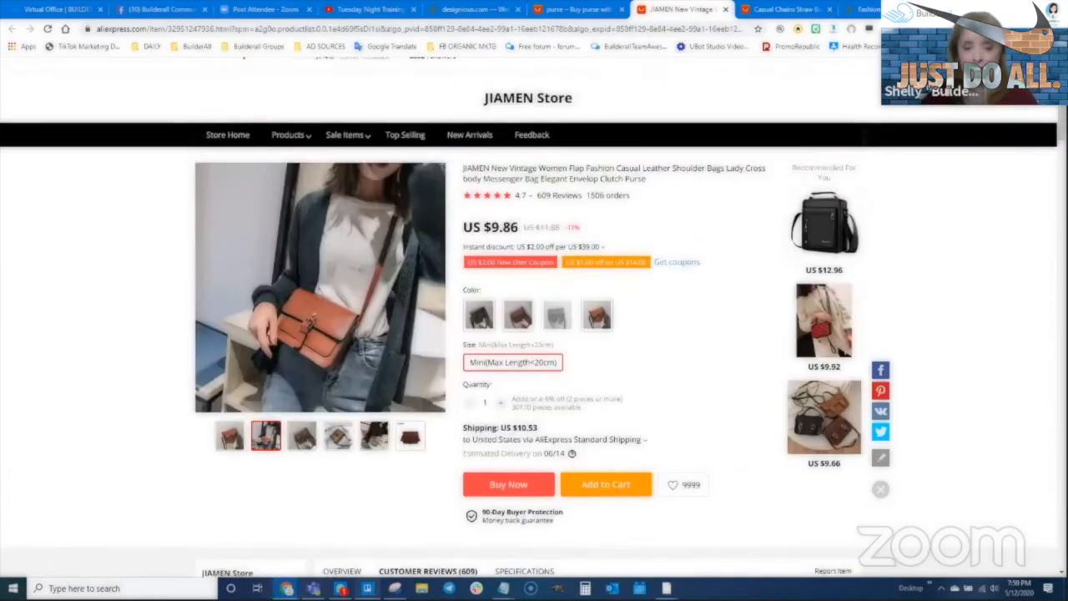
- Snip the photo of the woman wearing the bag and save it as purse1-1
left_click(394, 588)
left_click(147, 174)
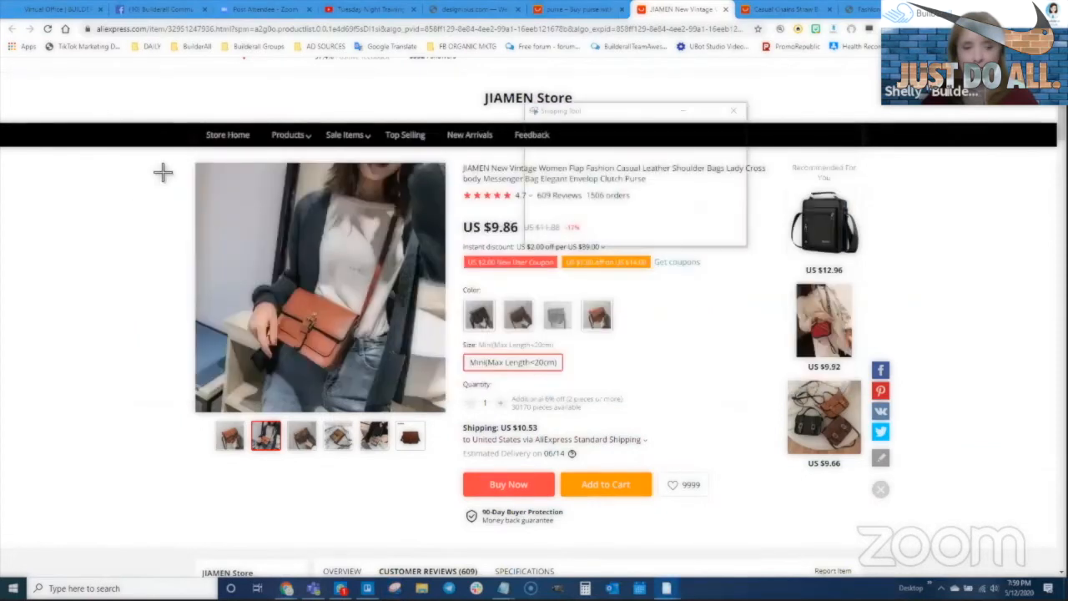
left_click_drag(199, 168, 443, 411)
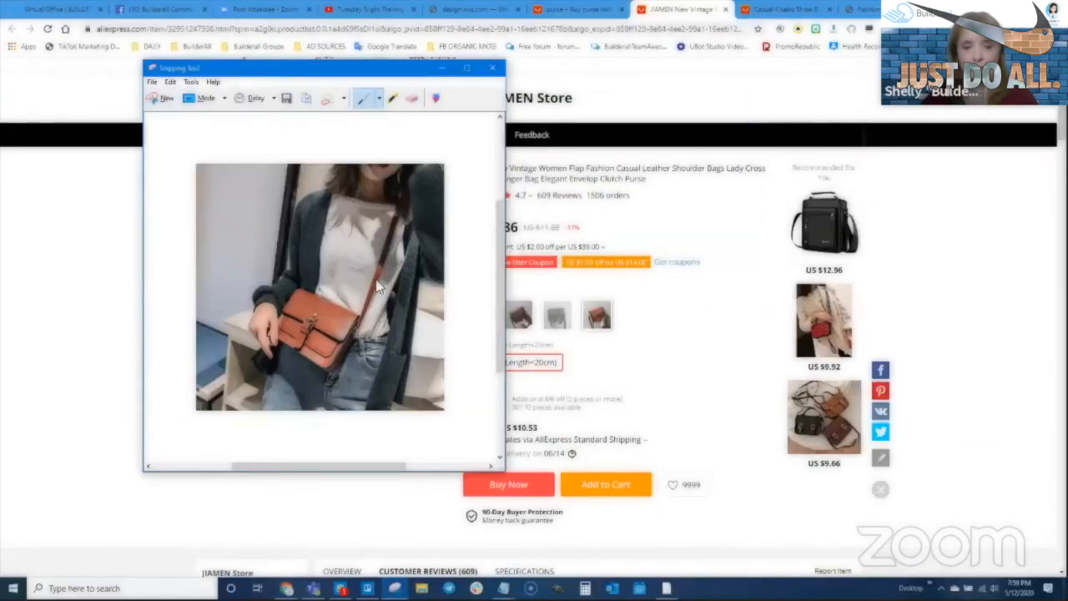
right_click(376, 278)
left_click(410, 311)
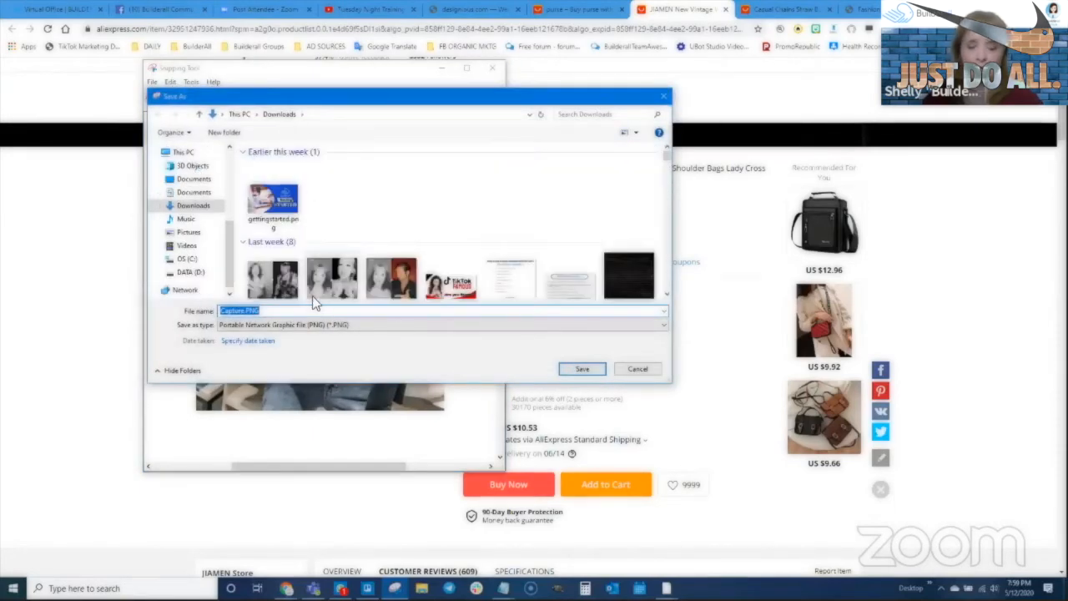
type("purse")
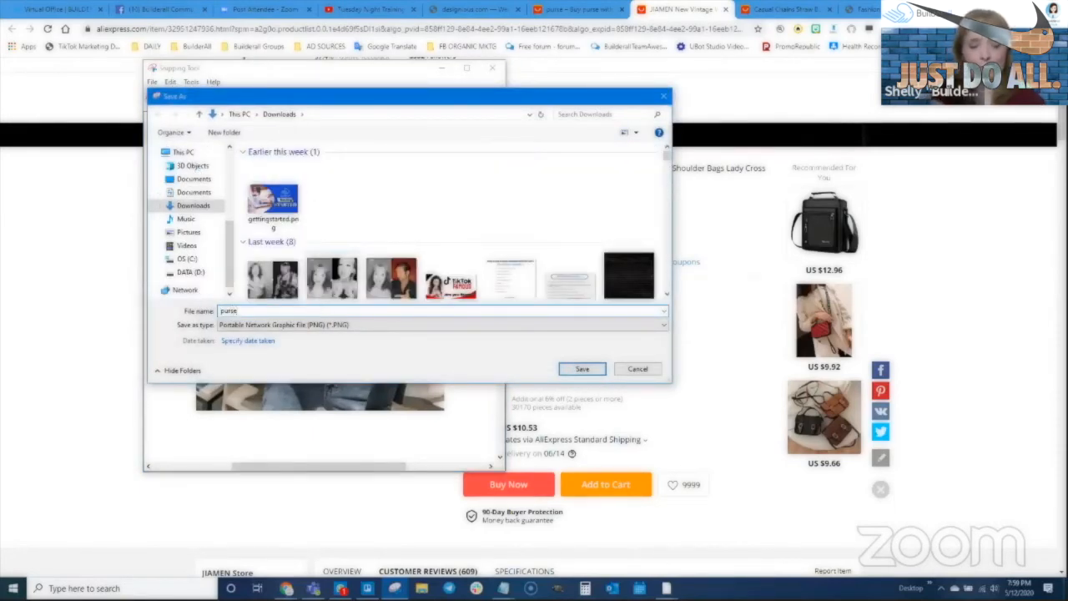
type("1-1")
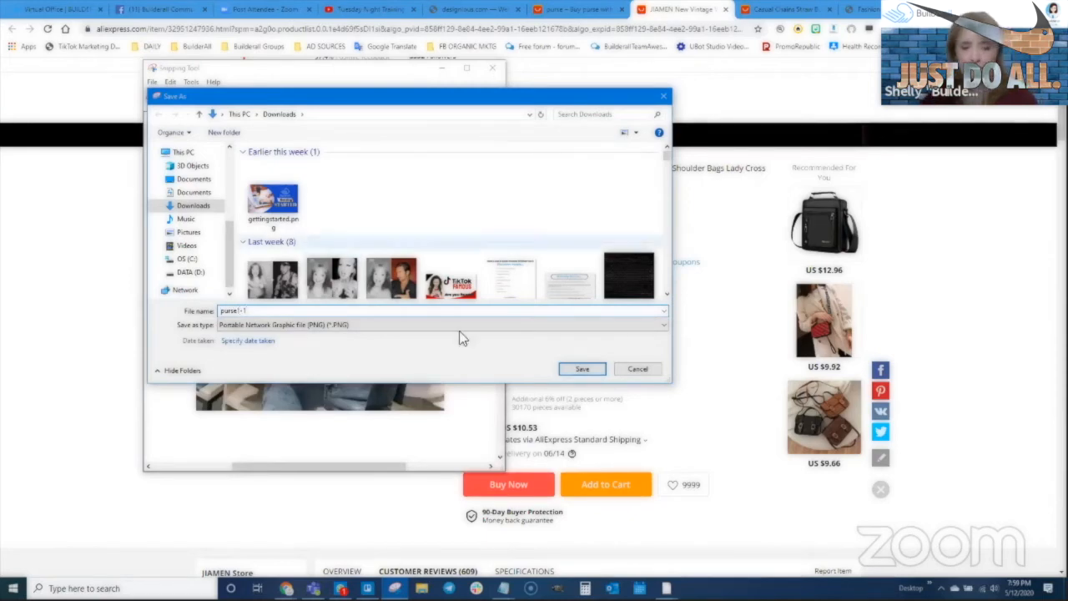
left_click(582, 369)
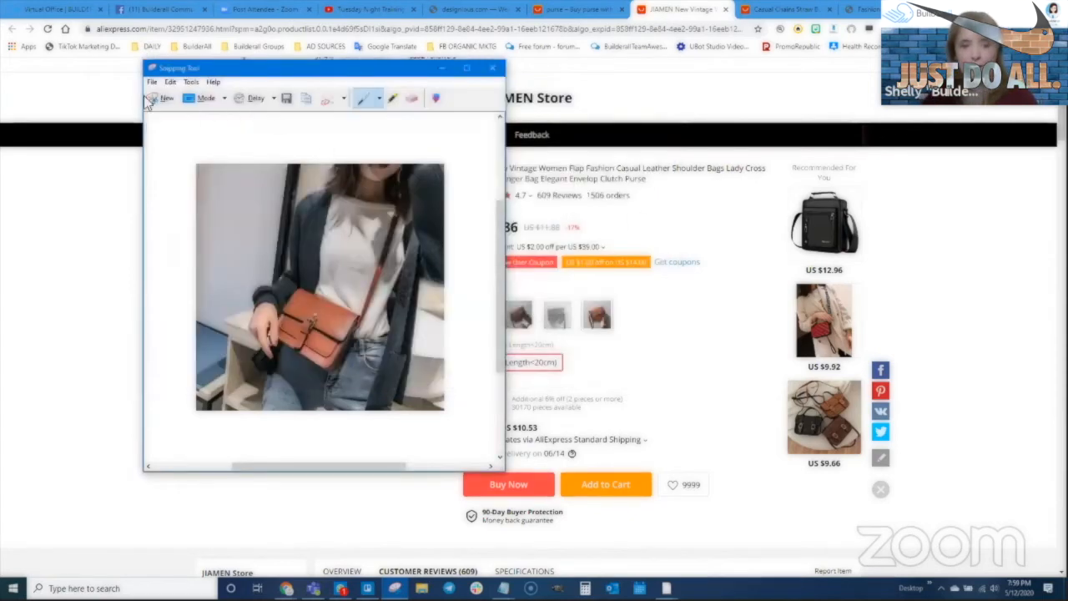
- Snip the main purse product photo and save it as purse1-2
left_click(45, 282)
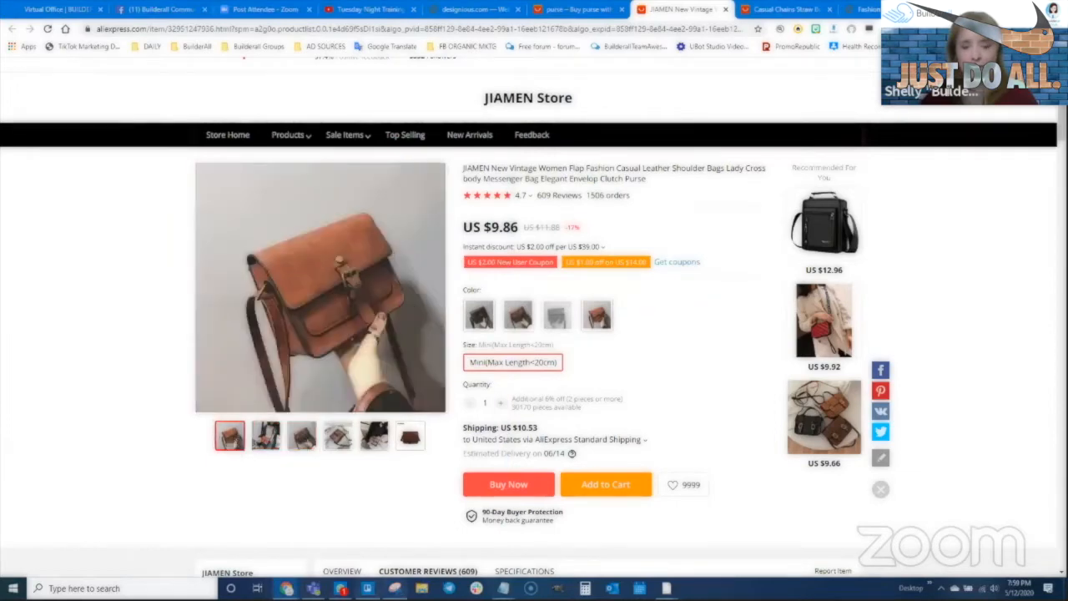
left_click(394, 588)
key("ctrl+n")
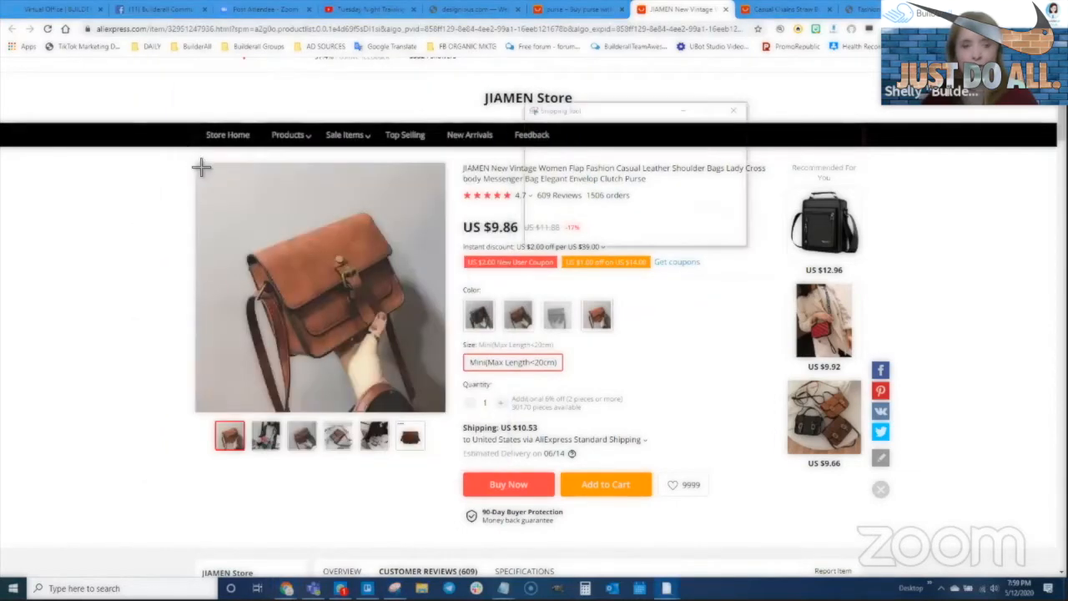
left_click_drag(197, 163, 448, 414)
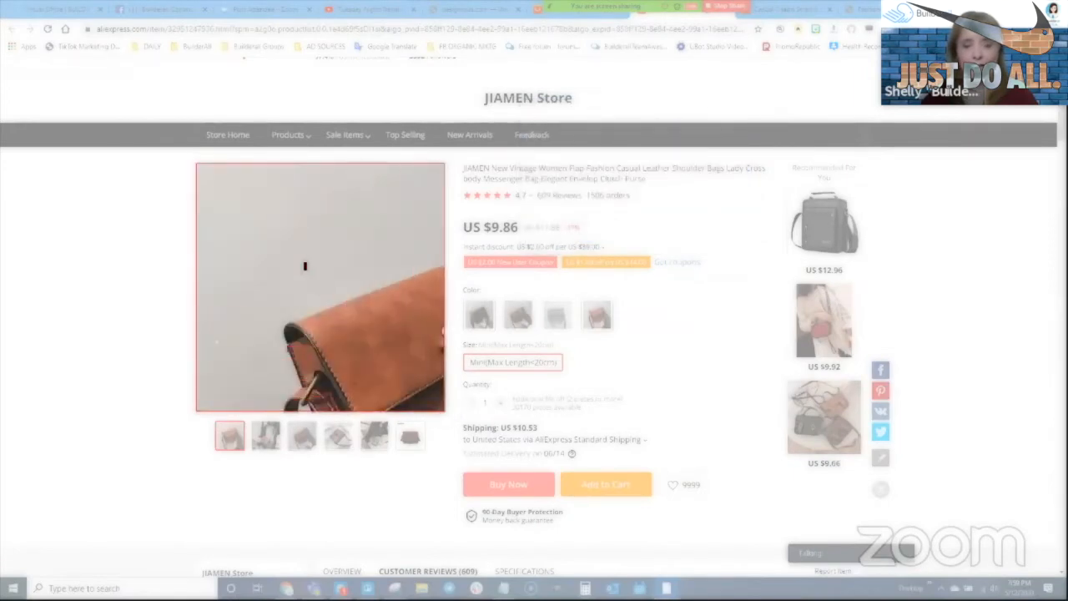
right_click(306, 258)
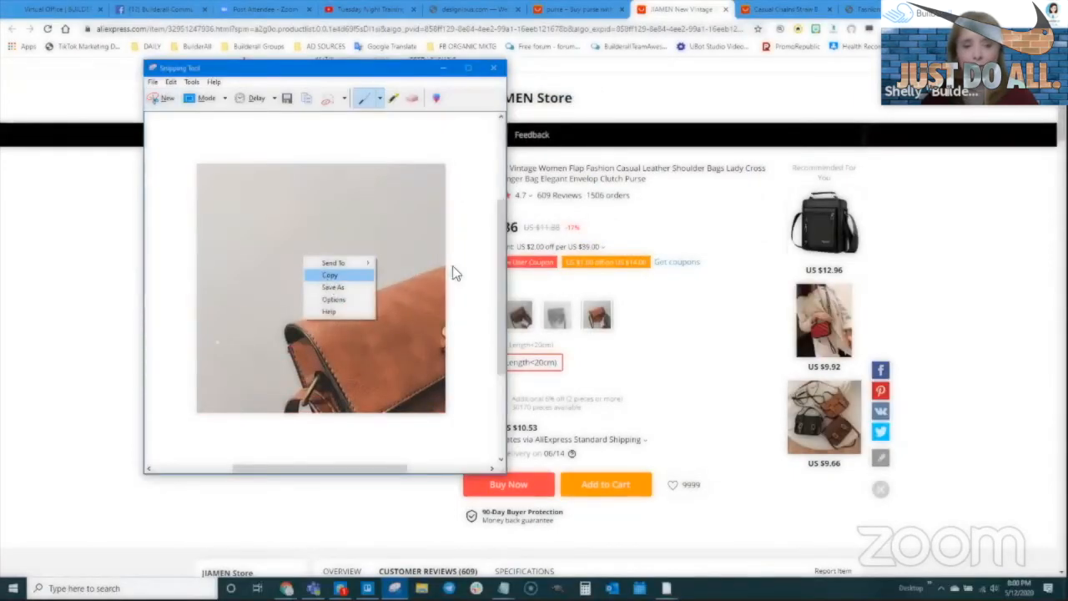
left_click(167, 100)
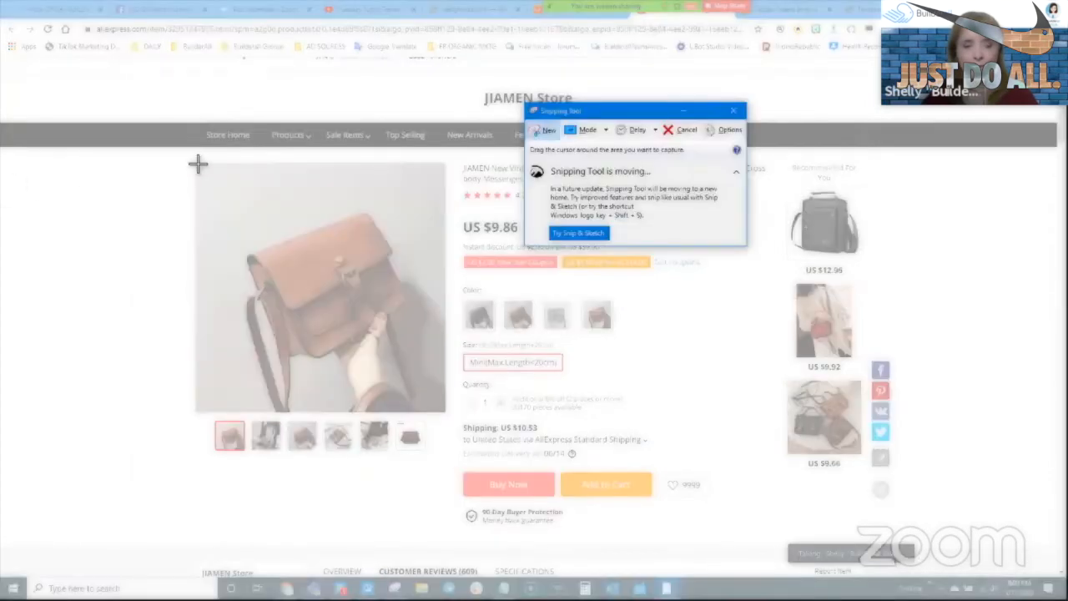
left_click_drag(197, 164, 446, 416)
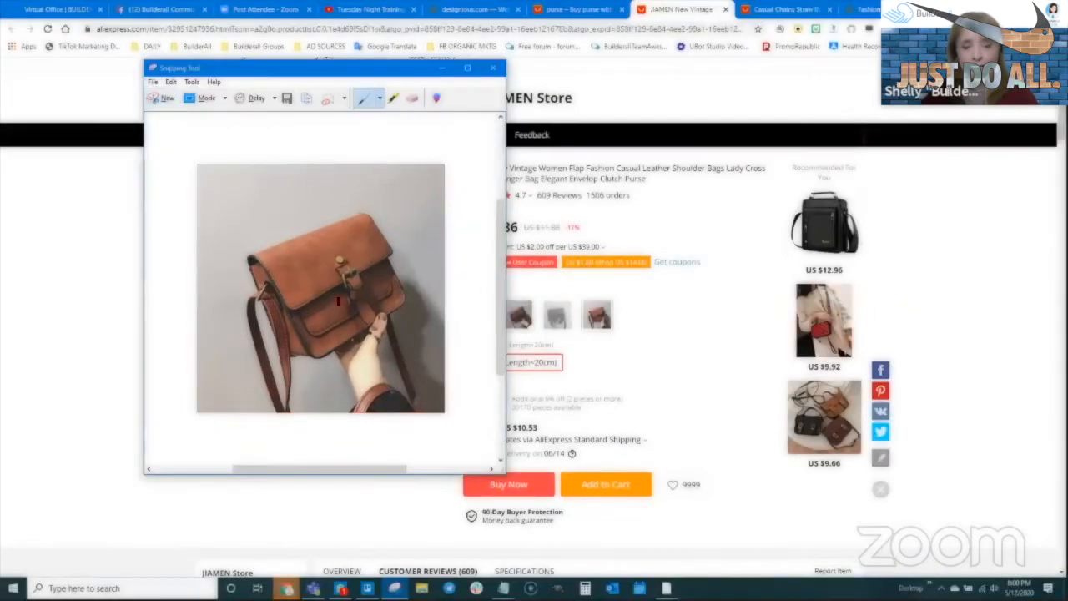
right_click(353, 299)
left_click(382, 334)
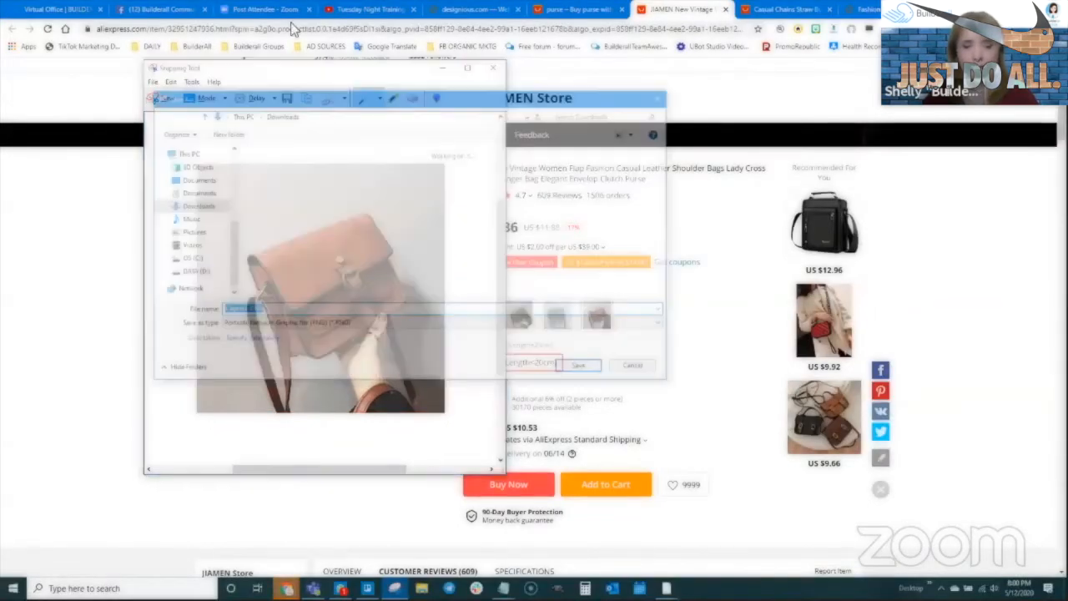
left_click(284, 188)
left_click(249, 311)
left_click(250, 313)
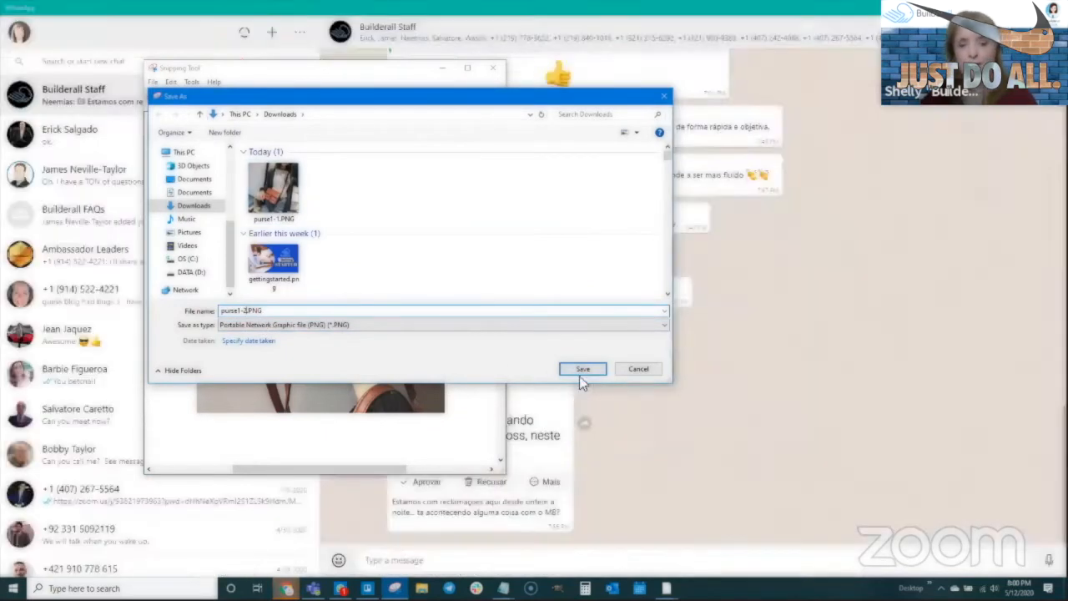
left_click(582, 369)
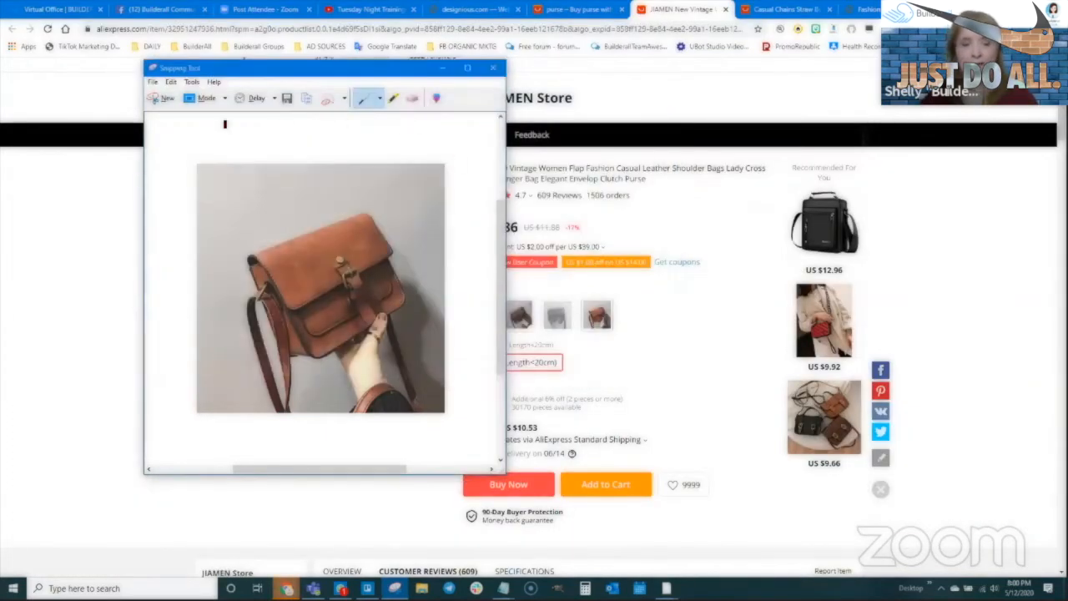
left_click(92, 226)
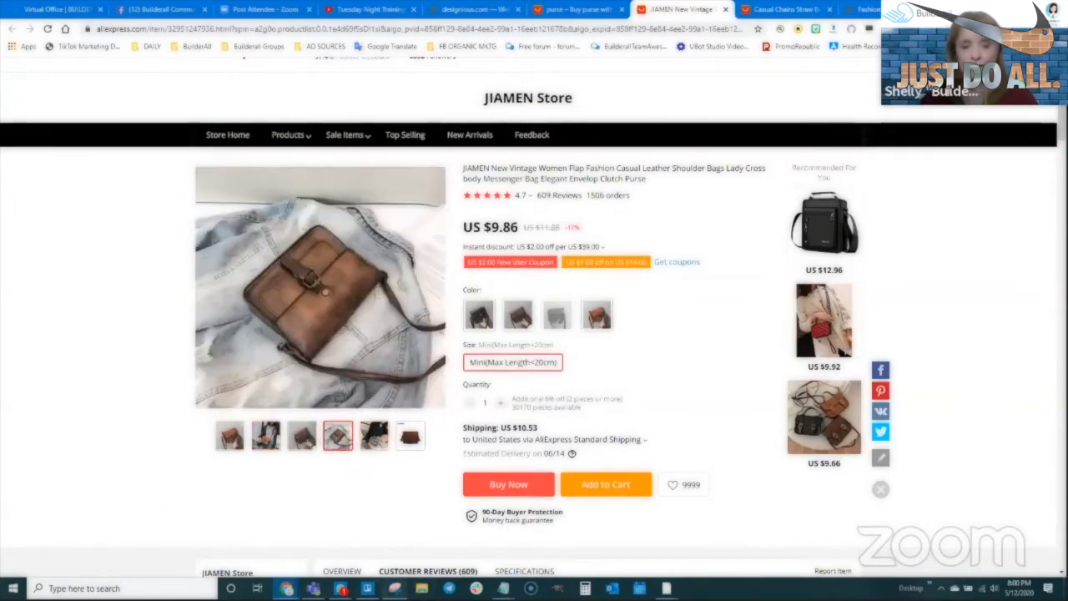
- Snip the purse-on-denim photo, save it as purse1-3.PNG, and close Snipping Tool
left_click(394, 588)
left_click(169, 99)
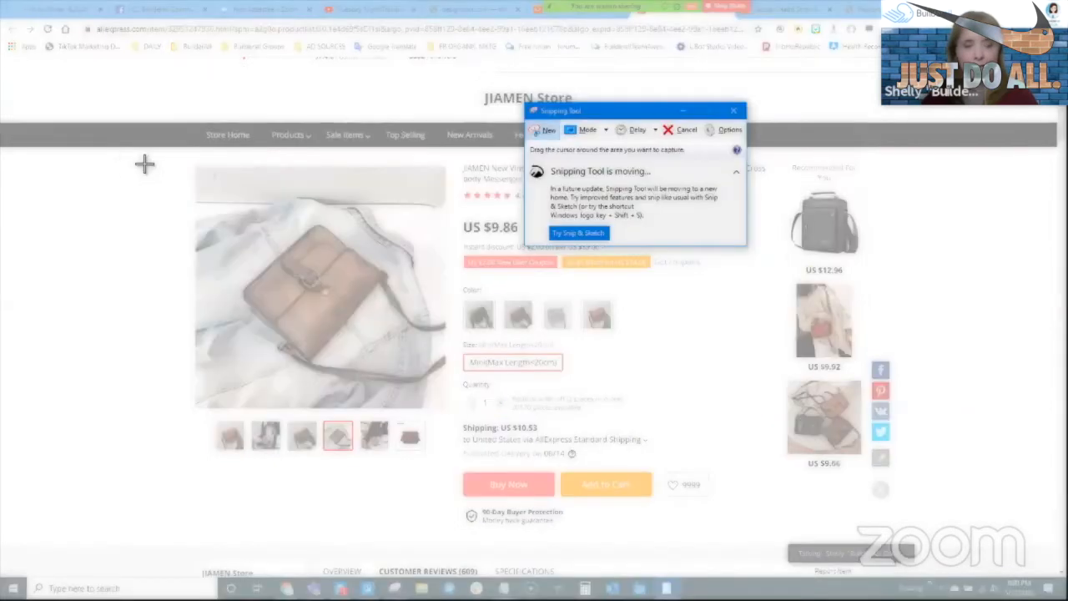
left_click_drag(201, 172, 444, 409)
right_click(346, 286)
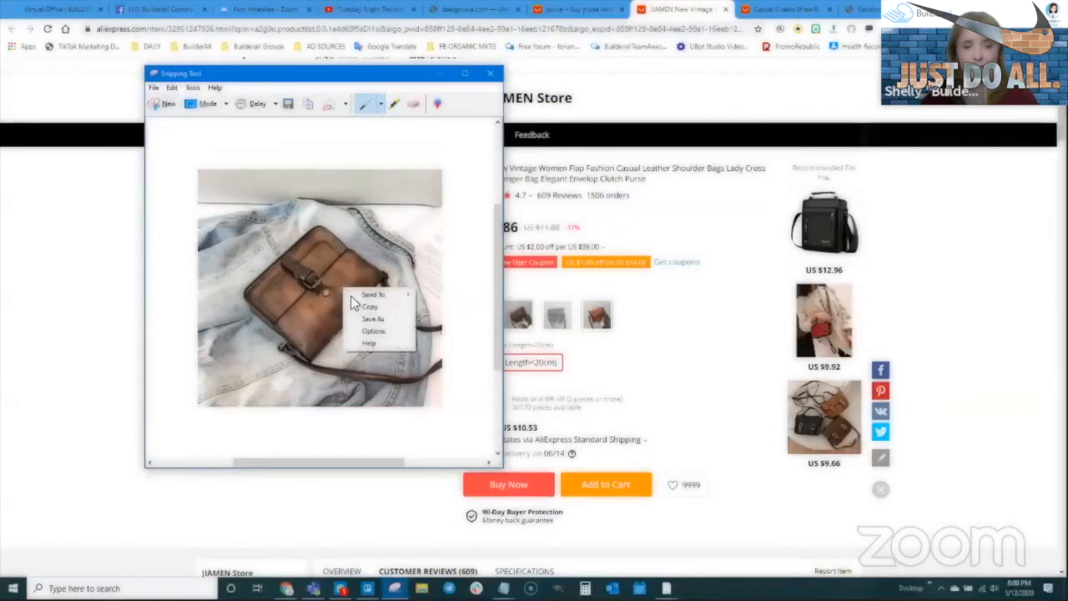
left_click(373, 319)
left_click(334, 208)
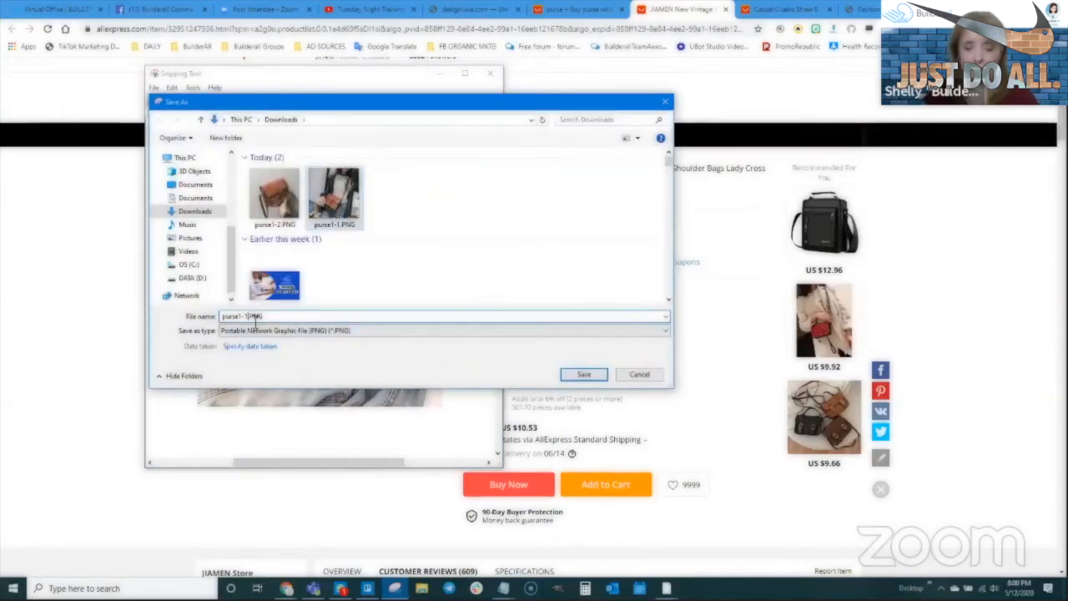
key("BackSpace")
type("3")
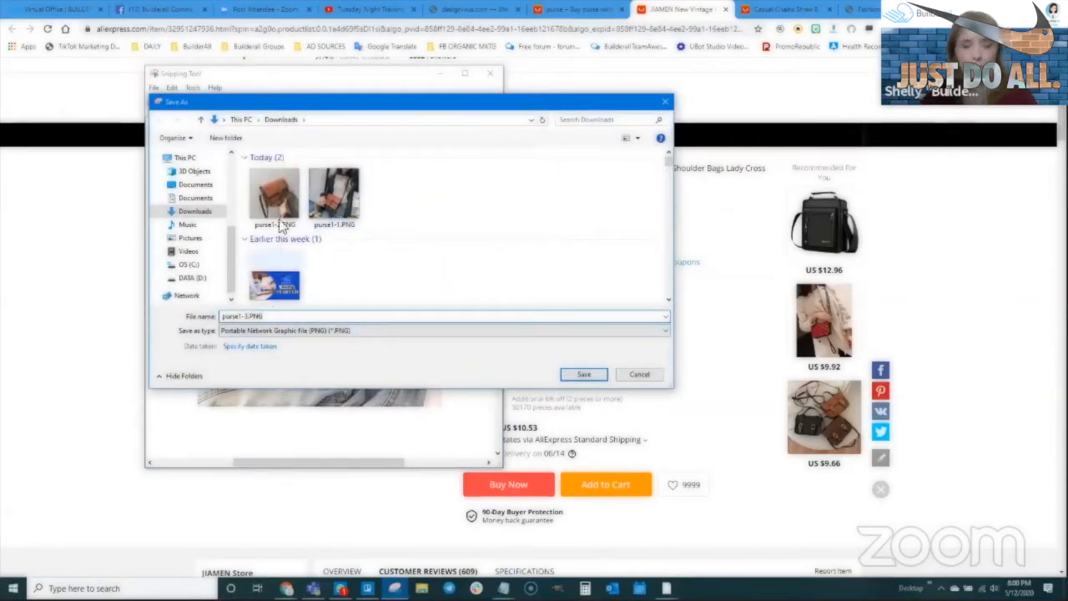
left_click(583, 374)
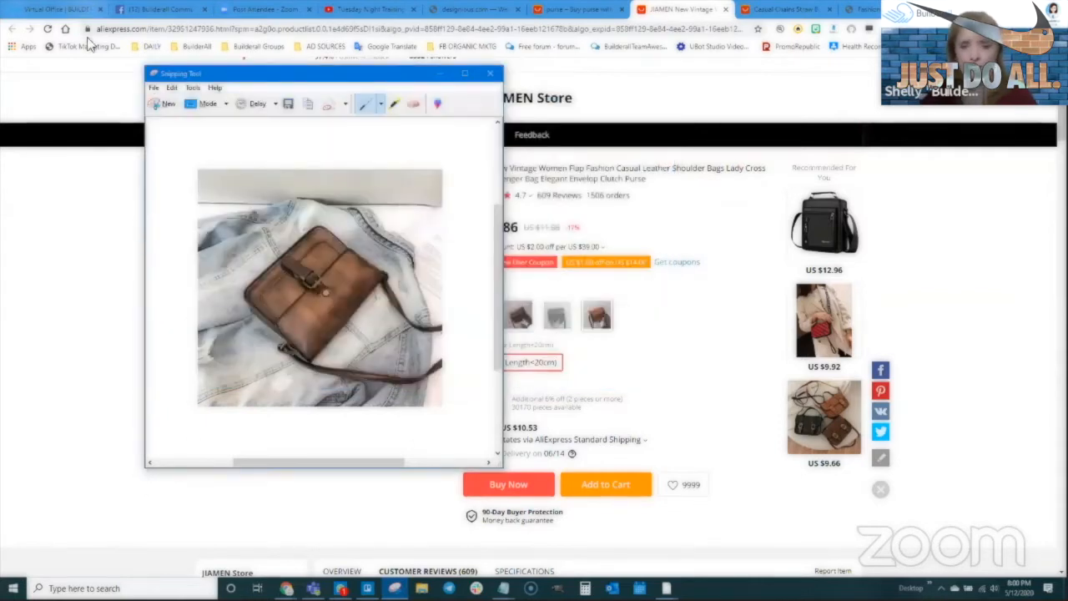
left_click(490, 73)
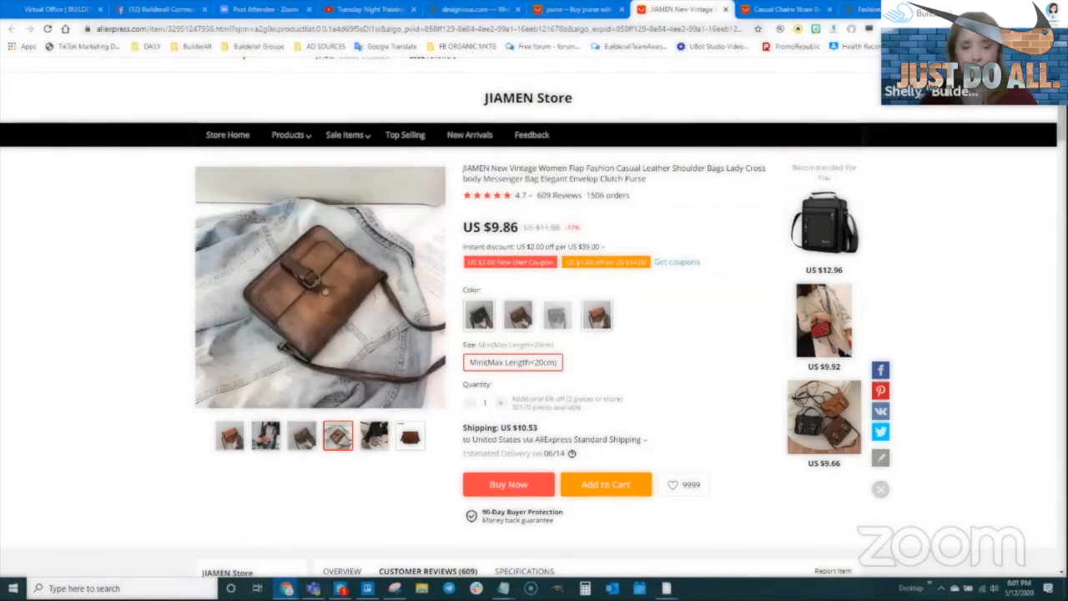
- In the Cheetah editor, drag an Image element under the Jessie's Small Store heading and select it
mouse_move(286, 588)
left_click(345, 534)
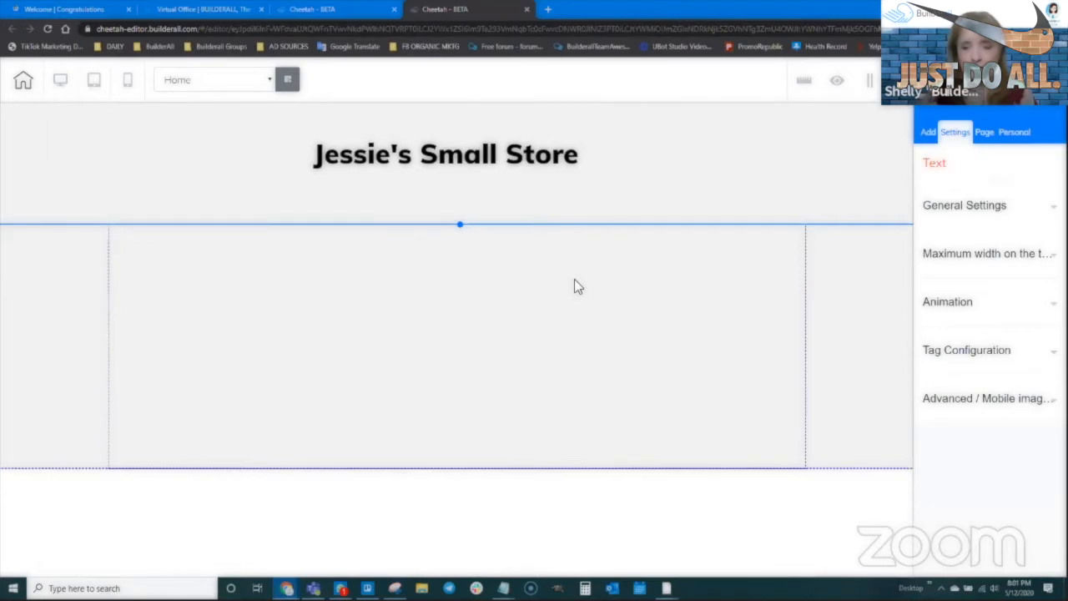
left_click(928, 136)
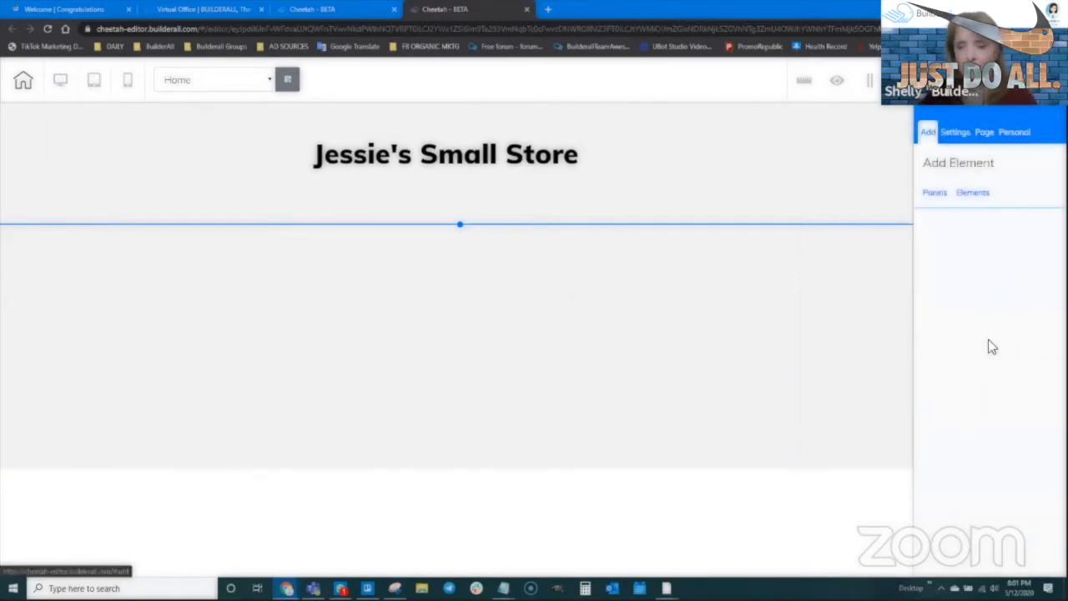
left_click(966, 194)
scroll(976, 406, "down", 5)
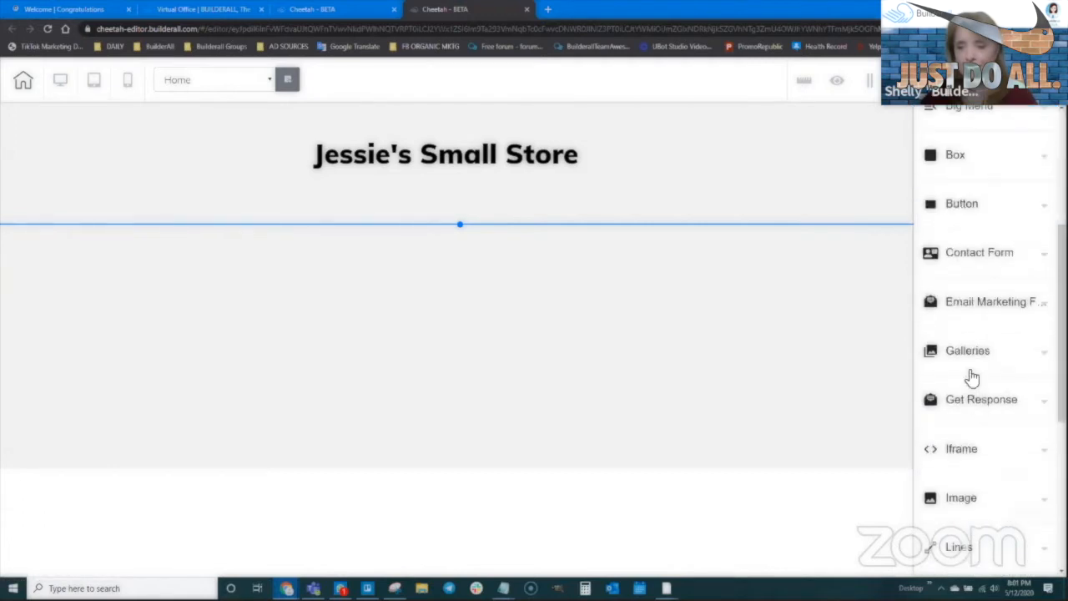
left_click(961, 346)
left_click(961, 346)
left_click(961, 392)
left_click_drag(963, 322, 428, 378)
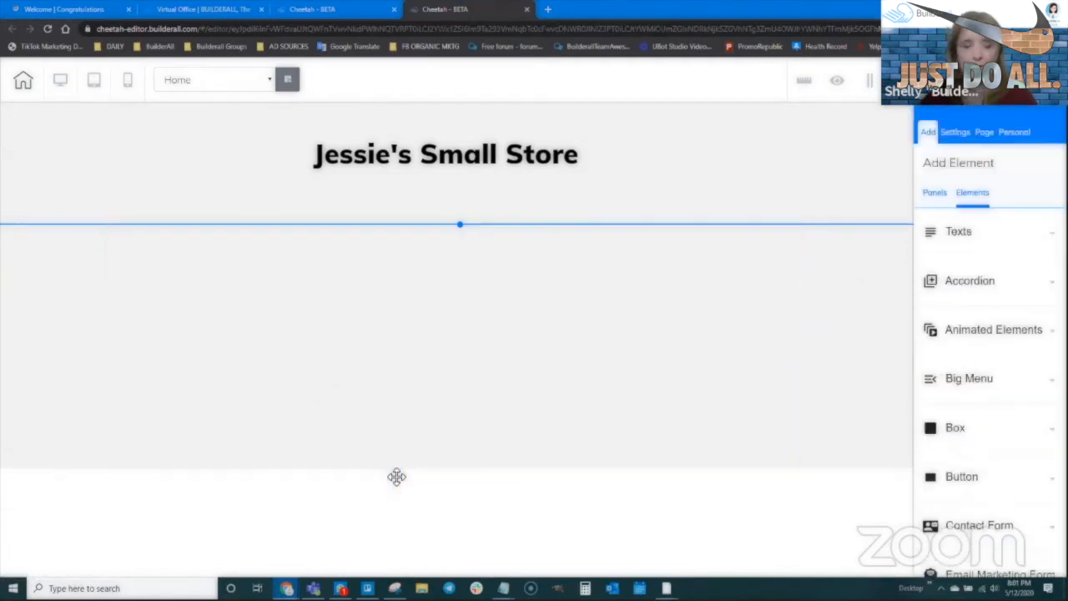
left_click_drag(370, 344, 281, 317)
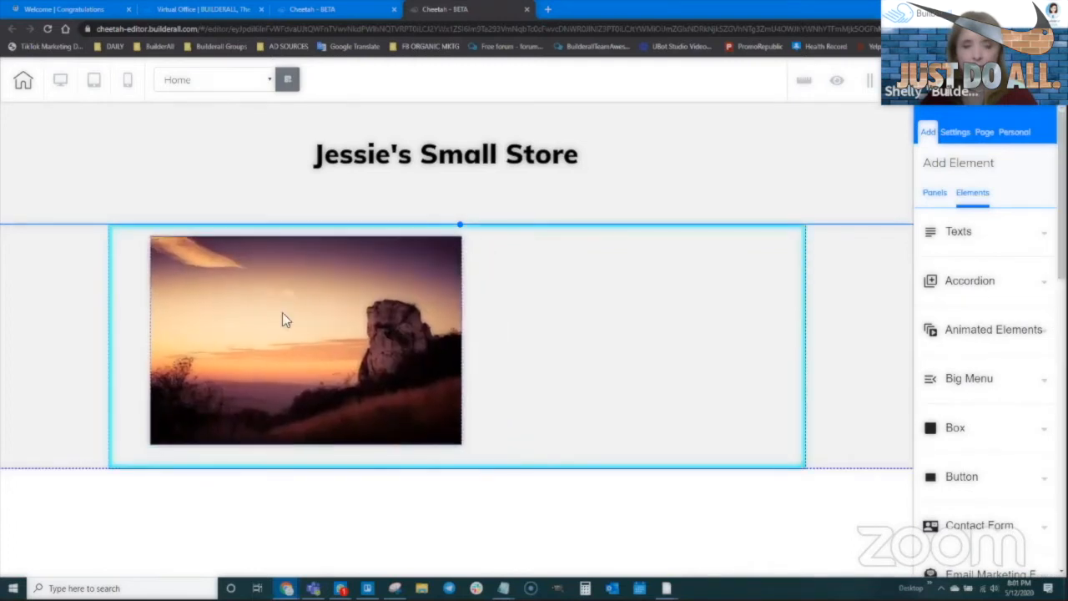
left_click(222, 248)
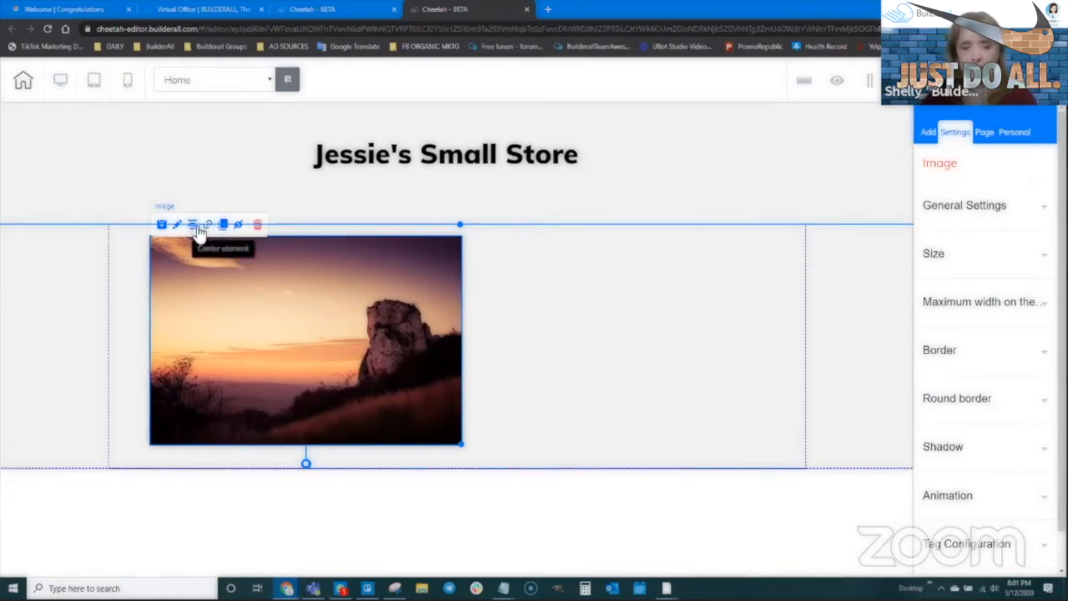
left_click(952, 208)
- Upload purse1-1, purse1-2 and purse1-3 from Downloads into the image library
left_click(984, 469)
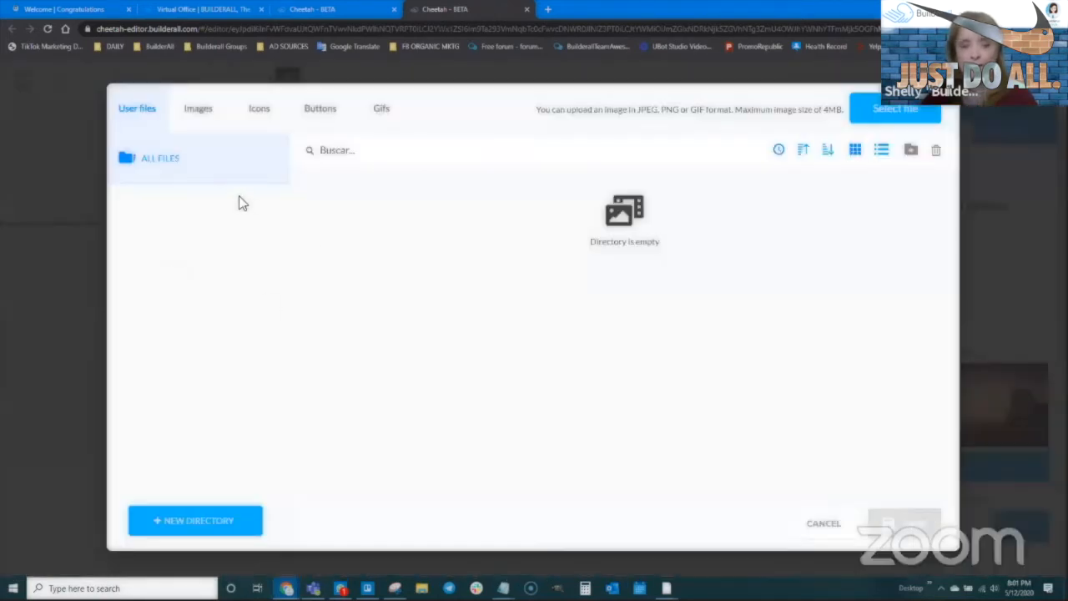
left_click(886, 117)
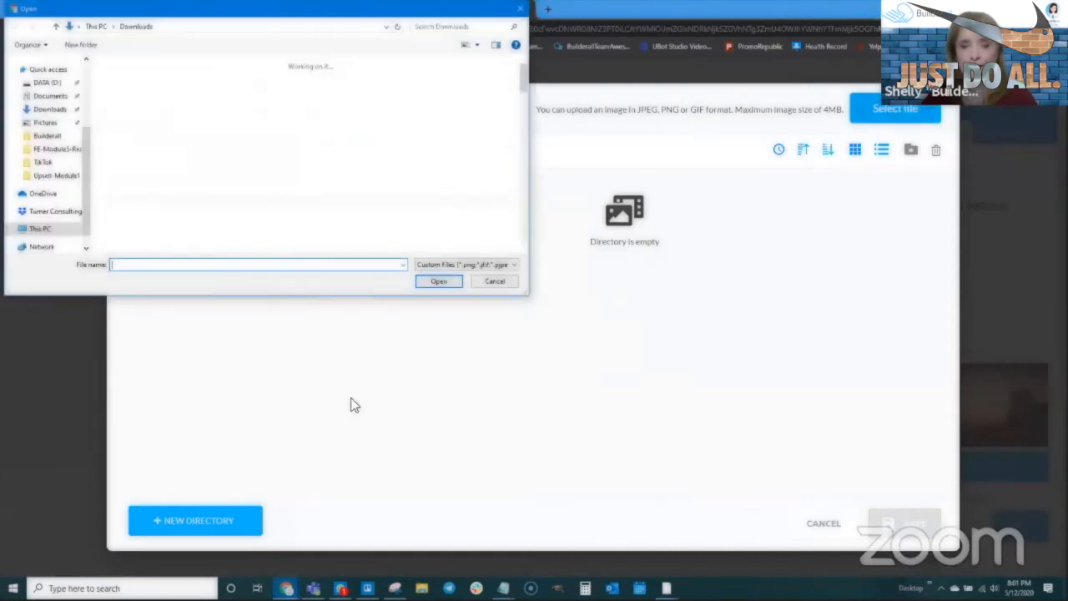
left_click(140, 117)
left_click(257, 117, "shift")
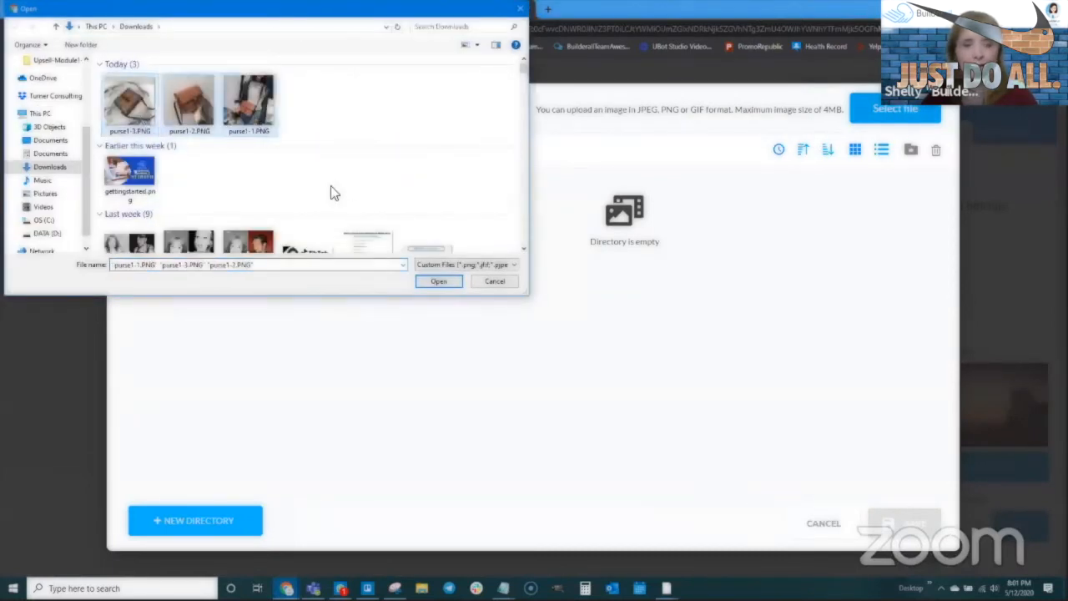
left_click(436, 280)
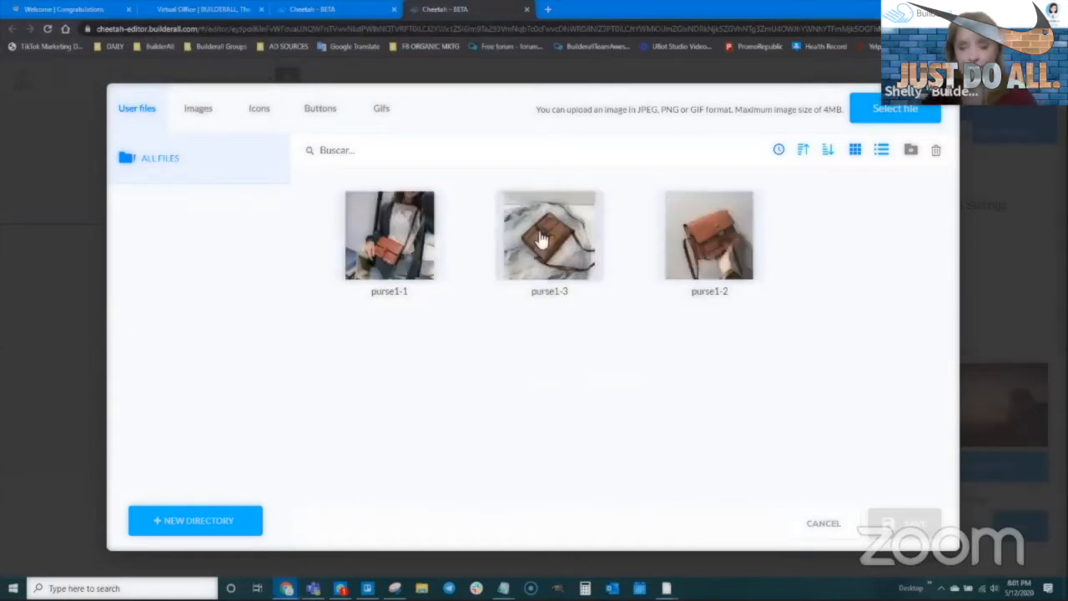
left_click(408, 279)
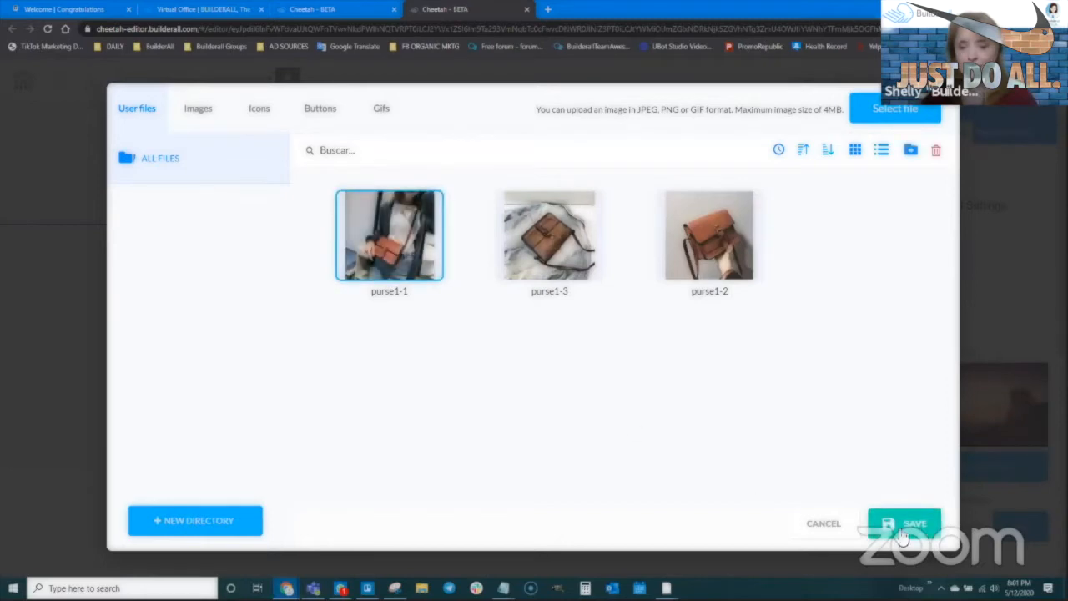
- Insert the purse1-1 photo, then resize and position it in the panel
left_click(904, 523)
left_click_drag(461, 545, 350, 431)
left_click_drag(278, 321, 251, 318)
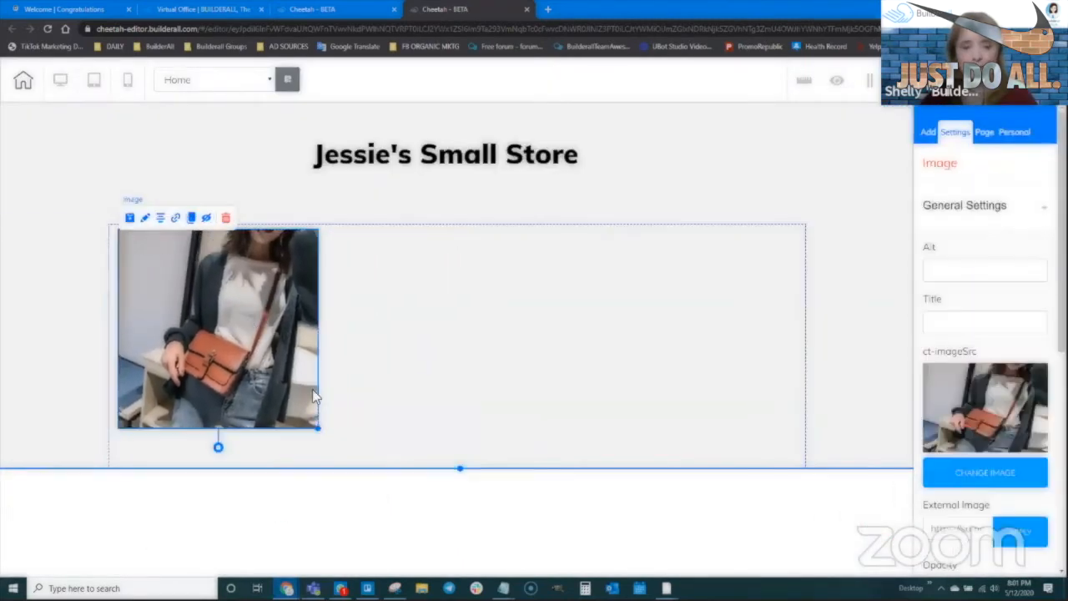
left_click_drag(320, 428, 341, 451)
left_click_drag(279, 345, 510, 346)
- Duplicate the photo, swap the copy to purse1-3 and shrink it
left_click(196, 222)
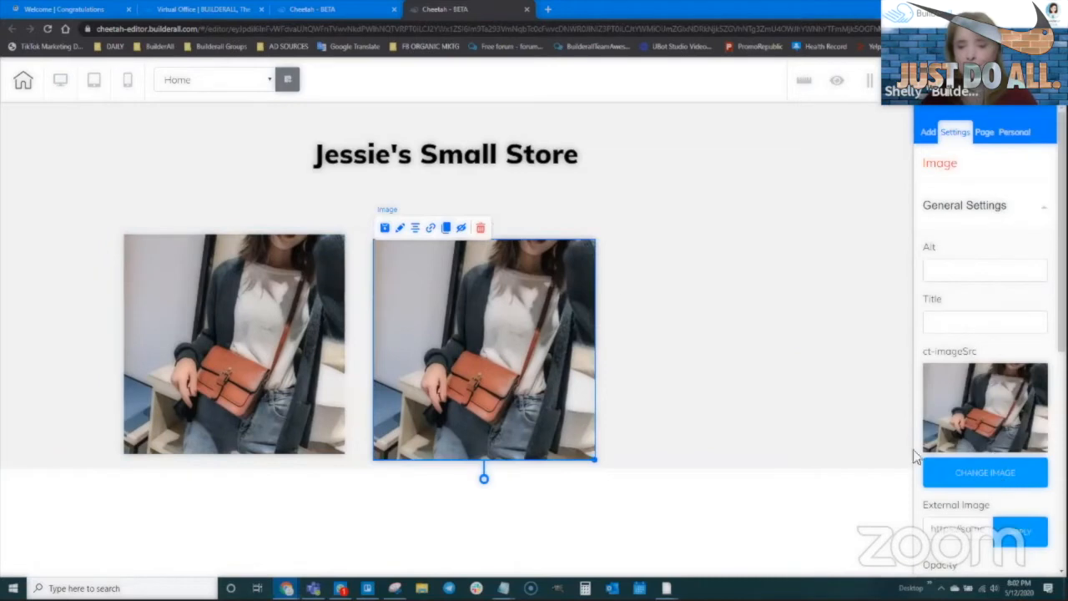
left_click(998, 478)
left_click(549, 263)
left_click(908, 524)
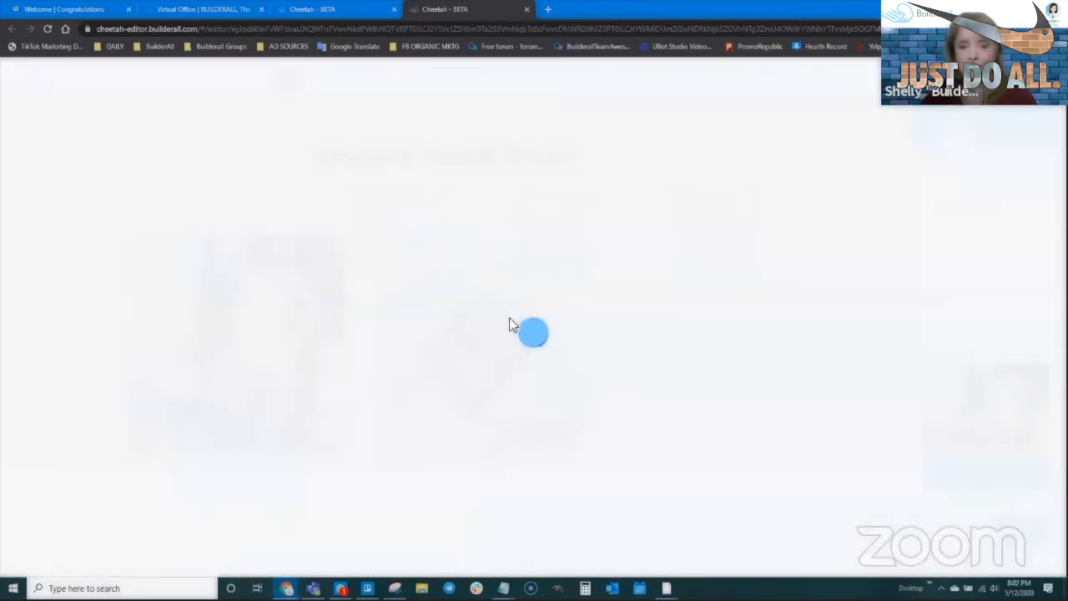
left_click_drag(594, 455, 460, 322)
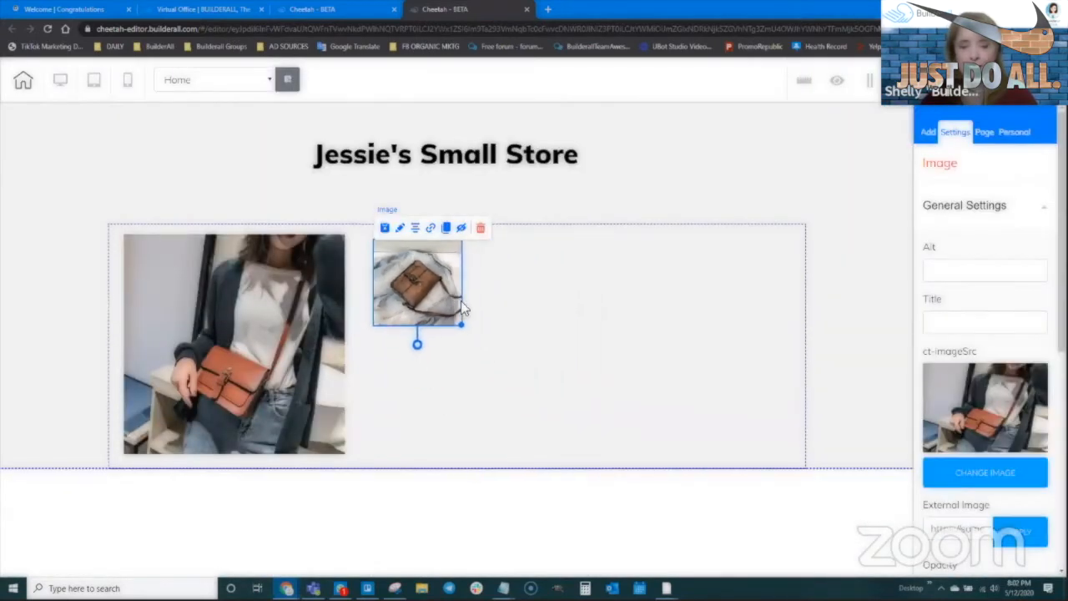
- Clone the small photo below itself and swap the lower copy to purse1-2
left_click(407, 285)
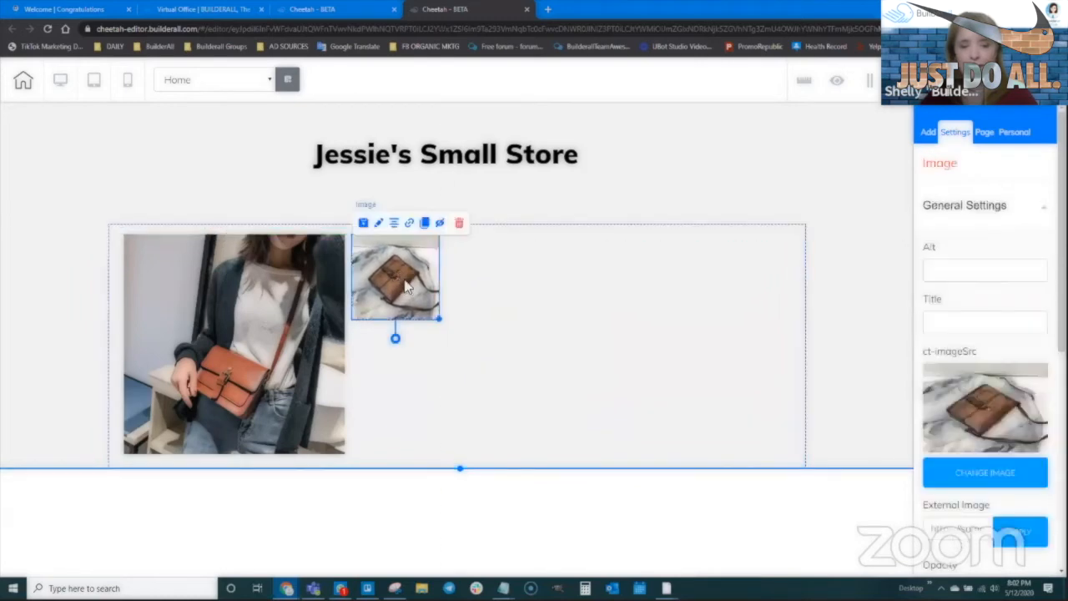
left_click(425, 223)
left_click_drag(416, 280, 407, 376)
left_click(960, 472)
left_click(742, 279)
left_click(908, 532)
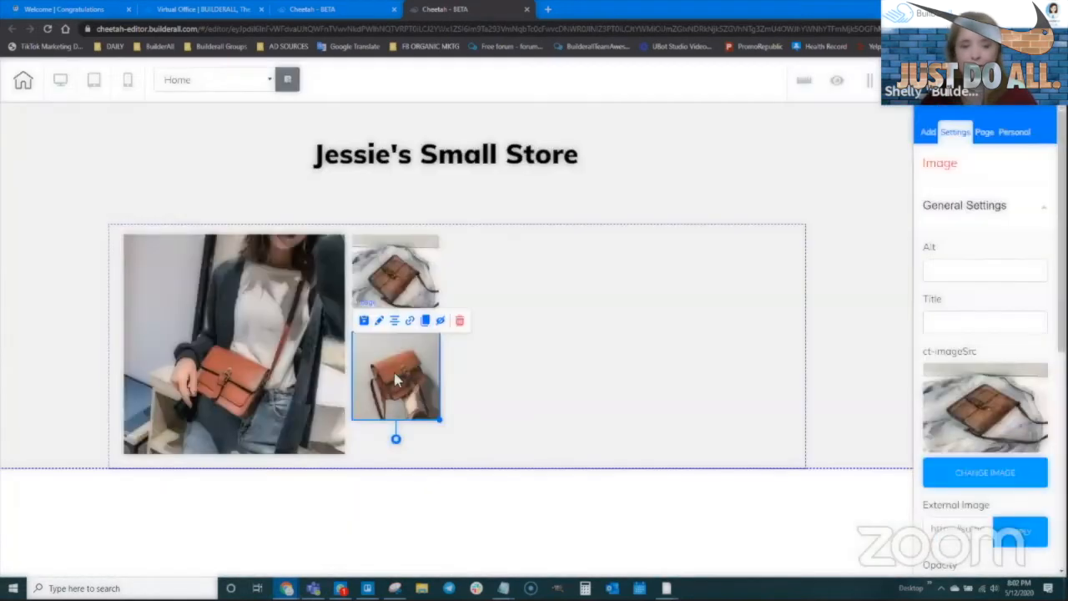
left_click_drag(397, 275, 398, 284)
- Drop a Title H2 heading right of the photos, then bring up the AliExpress page
left_click(537, 413)
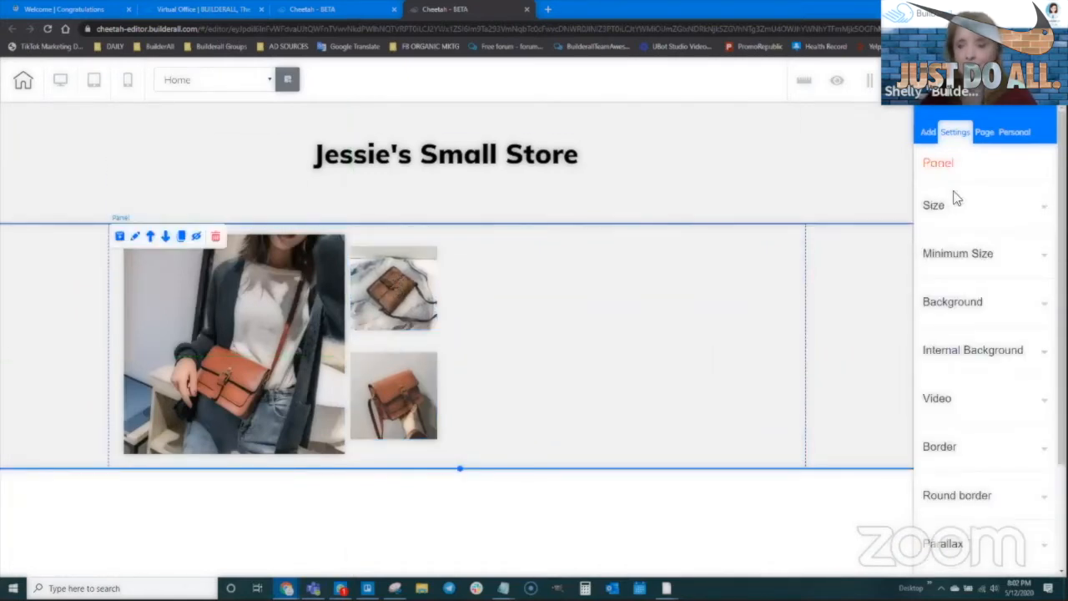
left_click(928, 133)
left_click(967, 238)
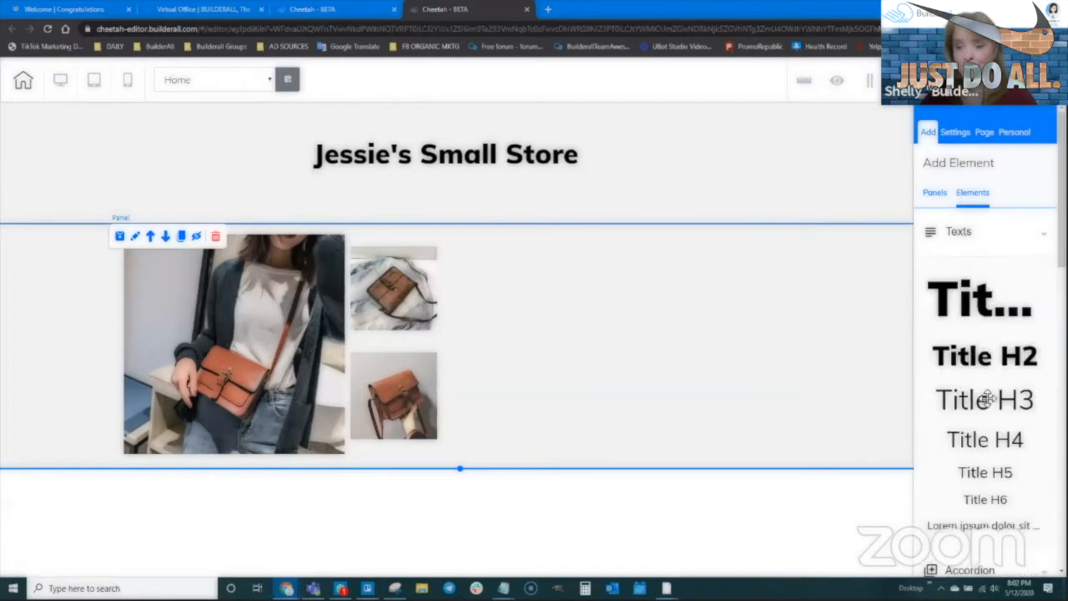
left_click_drag(982, 361, 576, 276)
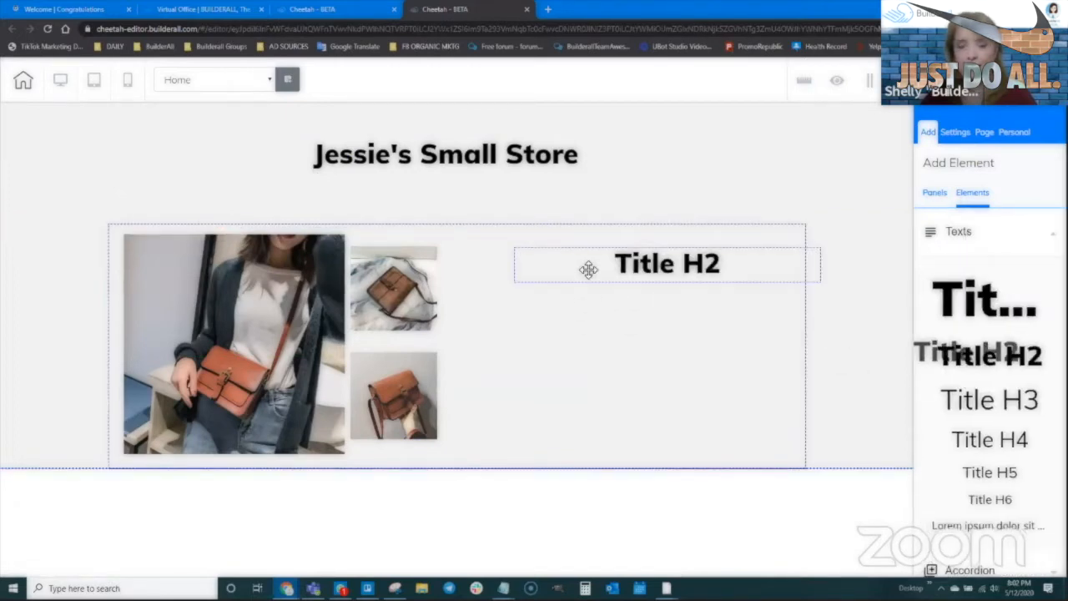
left_click(287, 588)
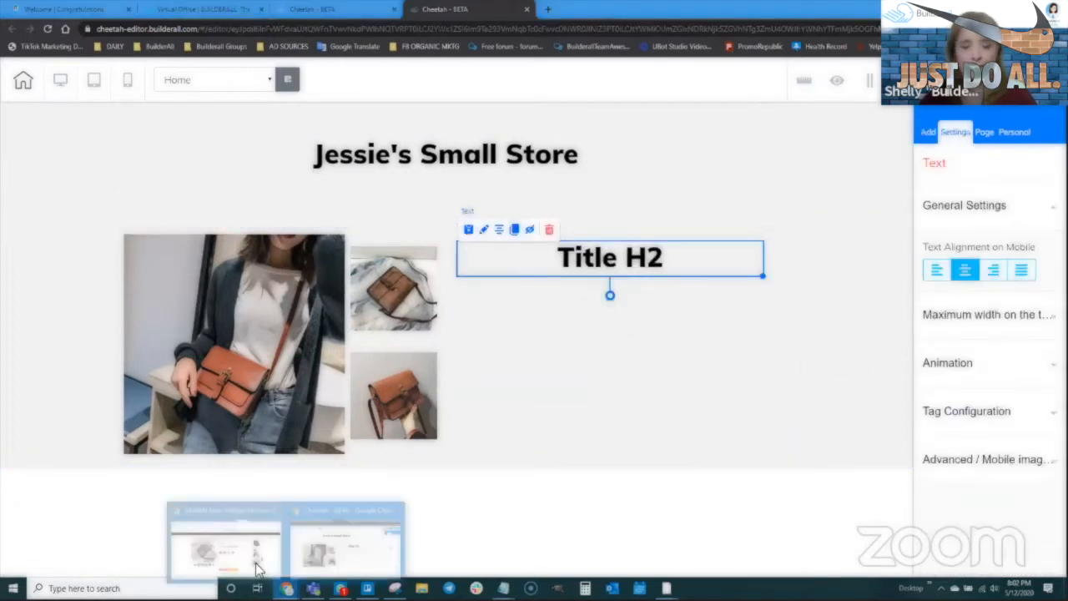
left_click(226, 540)
- Select and copy 'Vintage Women Flap Fashion Casual Leather Shoulder Bags' from the product title
scroll(524, 225, "up", 1)
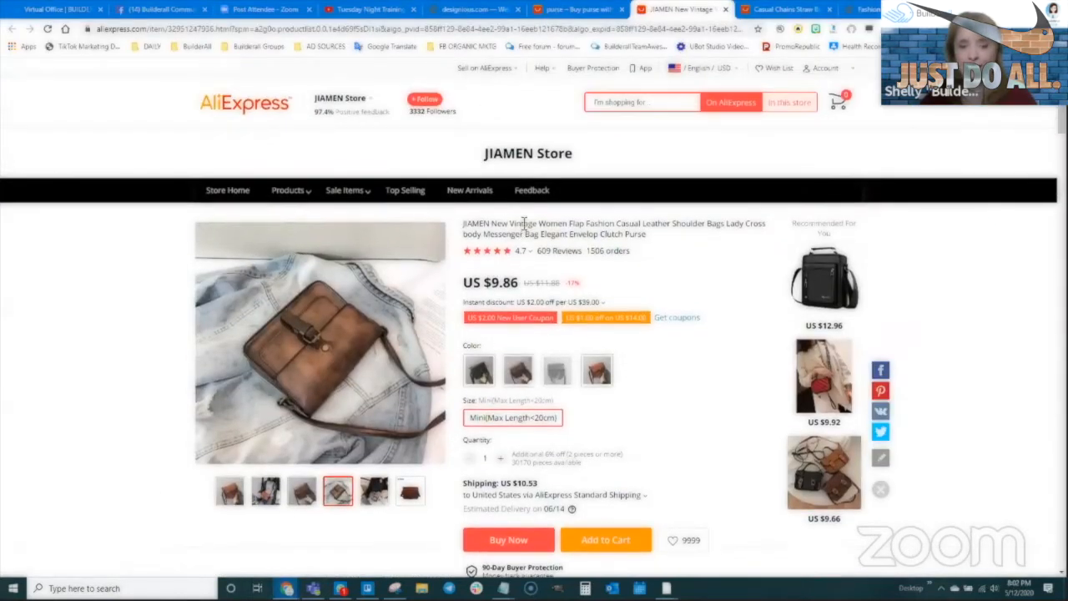
left_click_drag(510, 224, 574, 223)
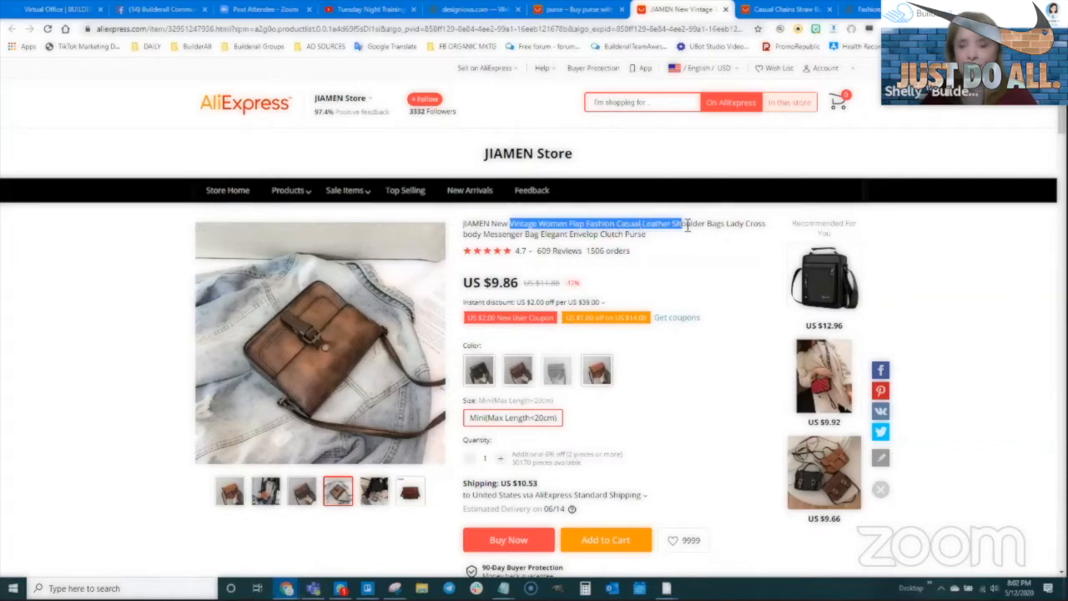
left_click_drag(723, 232, 725, 228)
key("ctrl+c")
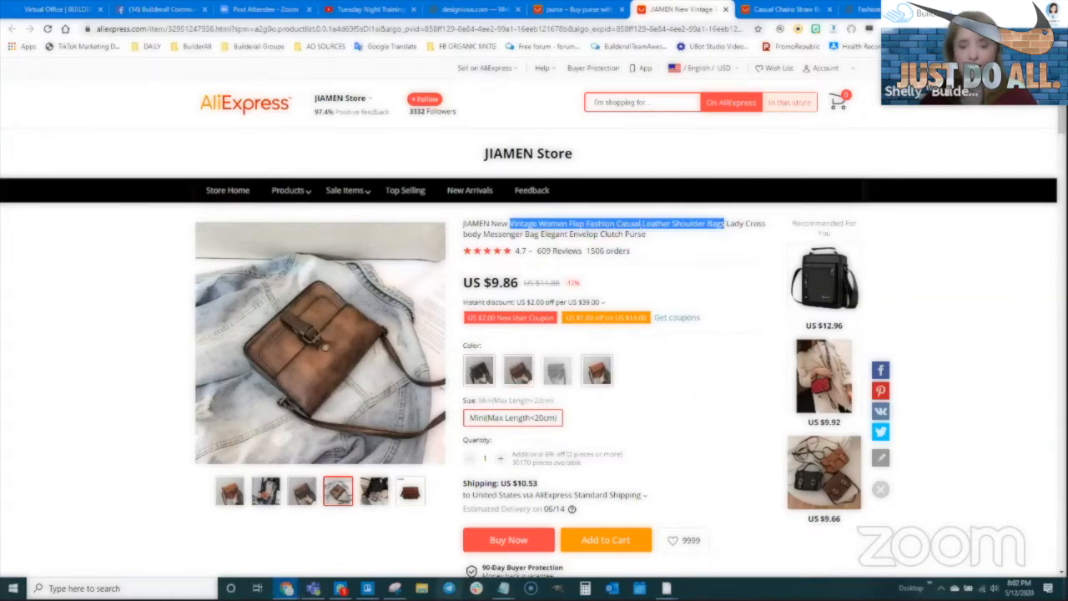
- Replace the Title H2 placeholder text with the copied AliExpress product title
mouse_move(286, 588)
left_click(345, 534)
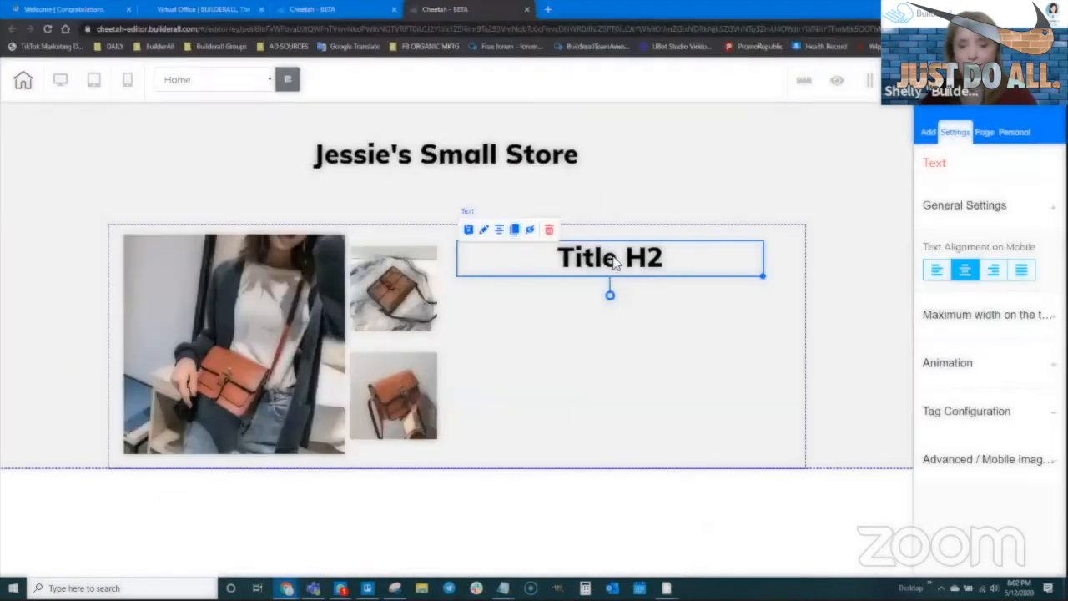
left_click(614, 260)
key("ctrl+a")
key("ctrl+v")
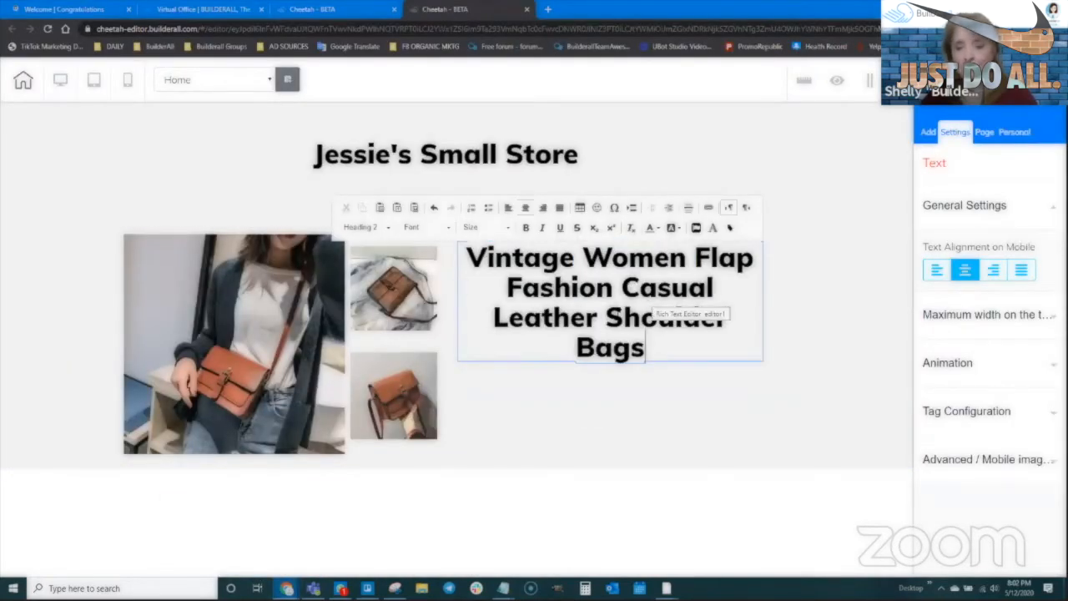
- Edit the heading down to 'Vintage Crossbody Bag'
left_click_drag(582, 257, 630, 310)
left_click_drag(726, 321, 724, 318)
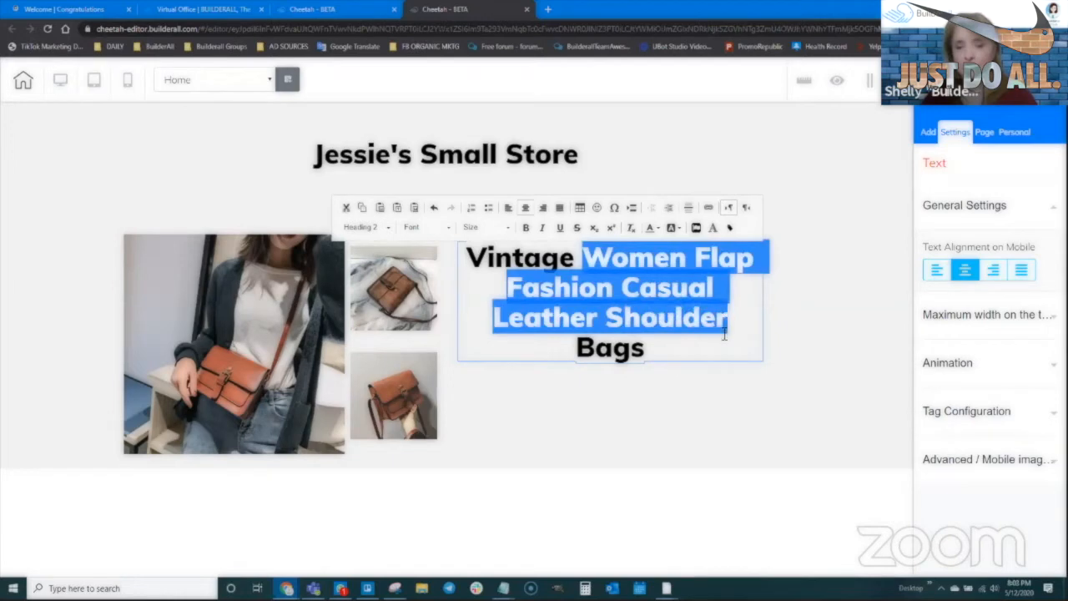
type("Crossbodyt")
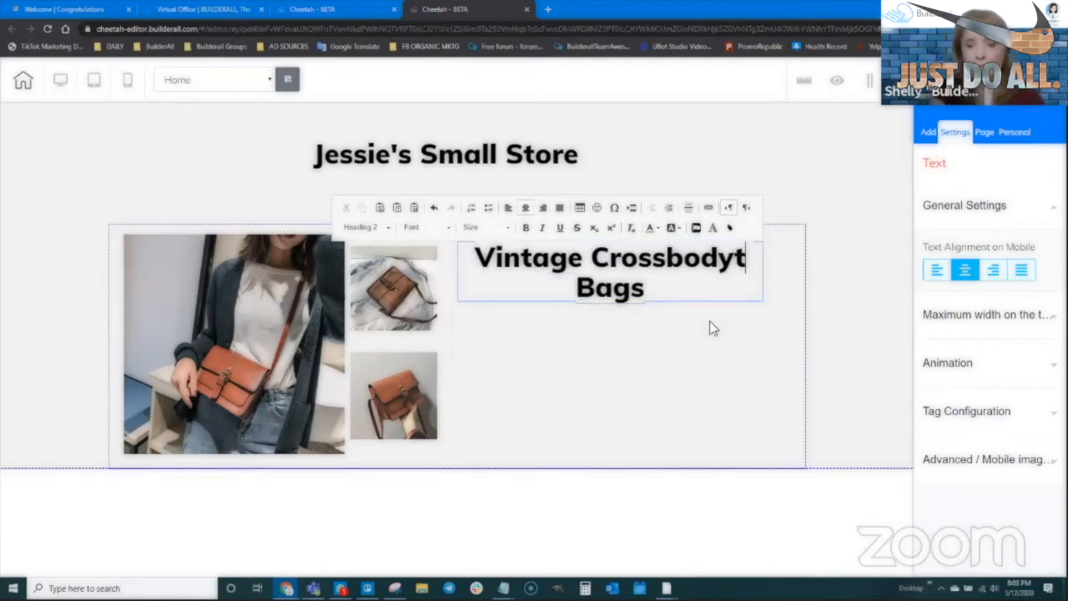
key("BackSpace")
left_click(709, 300)
left_click(707, 299)
key("BackSpace")
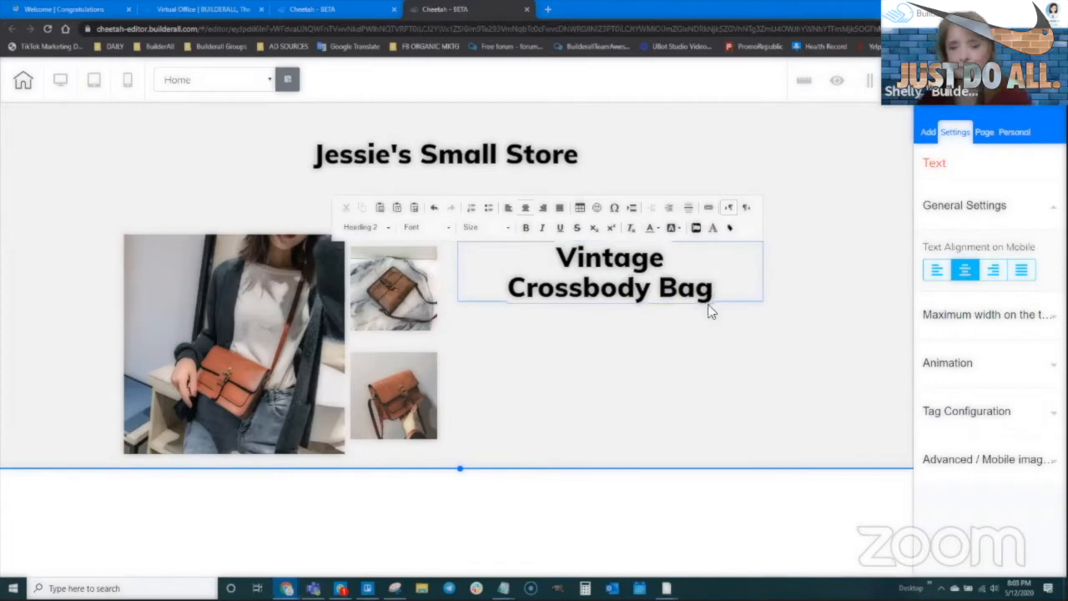
left_click(709, 310)
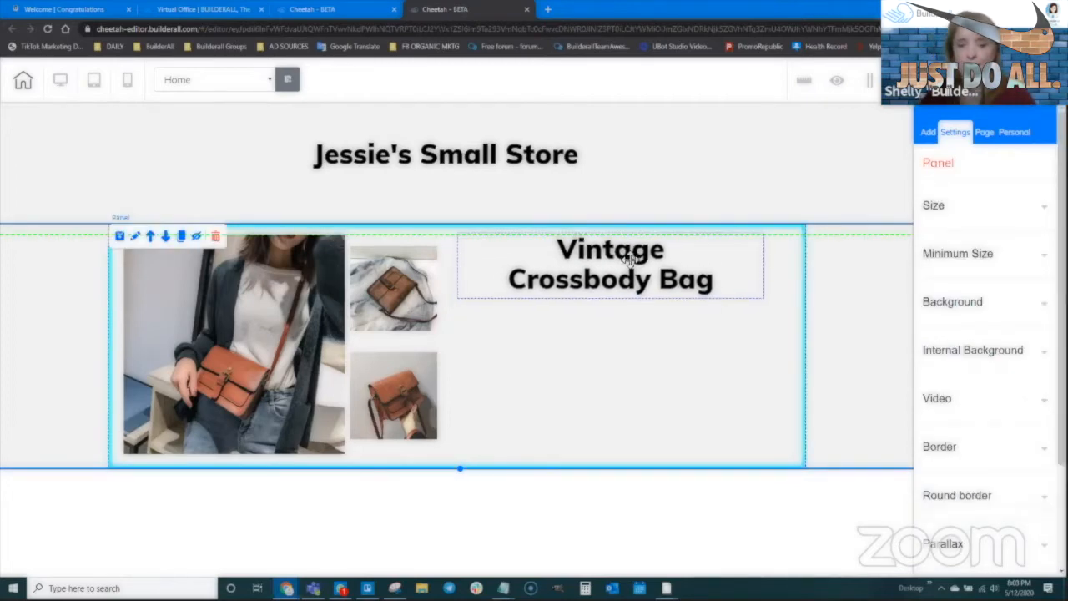
left_click(633, 269)
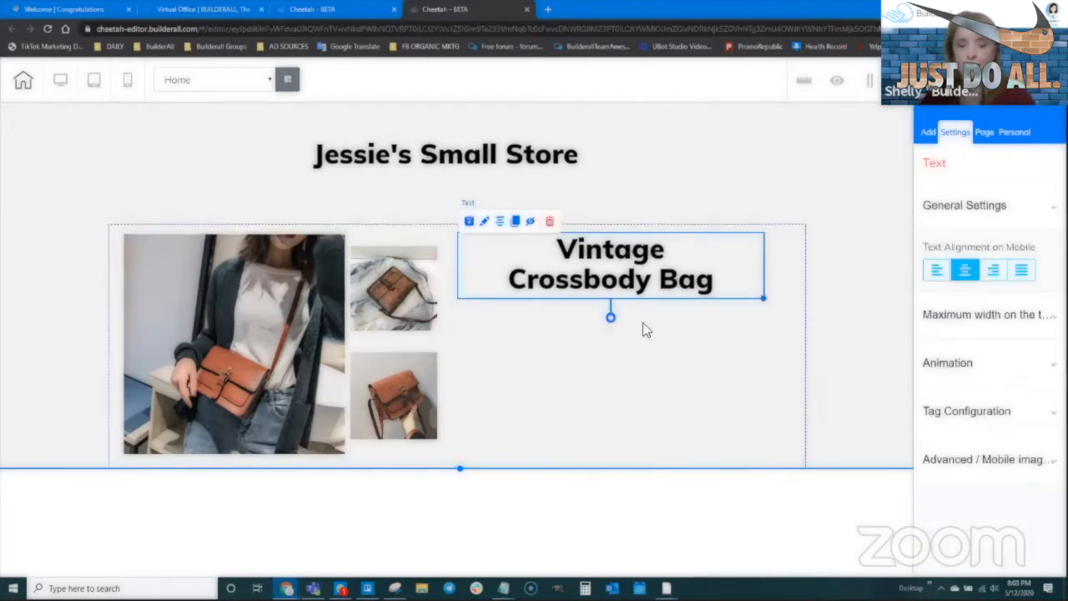
left_click(928, 132)
- Add a small heading and type the crossbody bag description: 3 colors, long shoulder strap
left_click(972, 193)
scroll(981, 380, "down", 2)
left_click_drag(812, 388, 604, 315)
double_click(574, 321)
type("this is")
key("BackSpace")
key("BackSpace")
key("BackSpace")
key("BackSpace")
key("BackSpace")
key("BackSpace")
key("BackSpace")
type("This i")
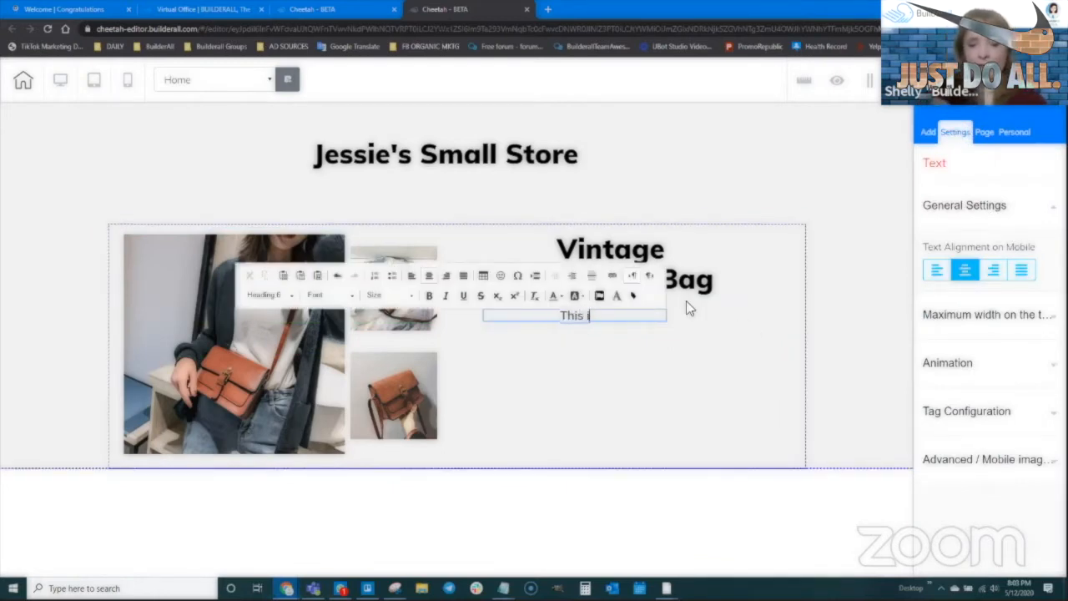
type("s an awesome ")
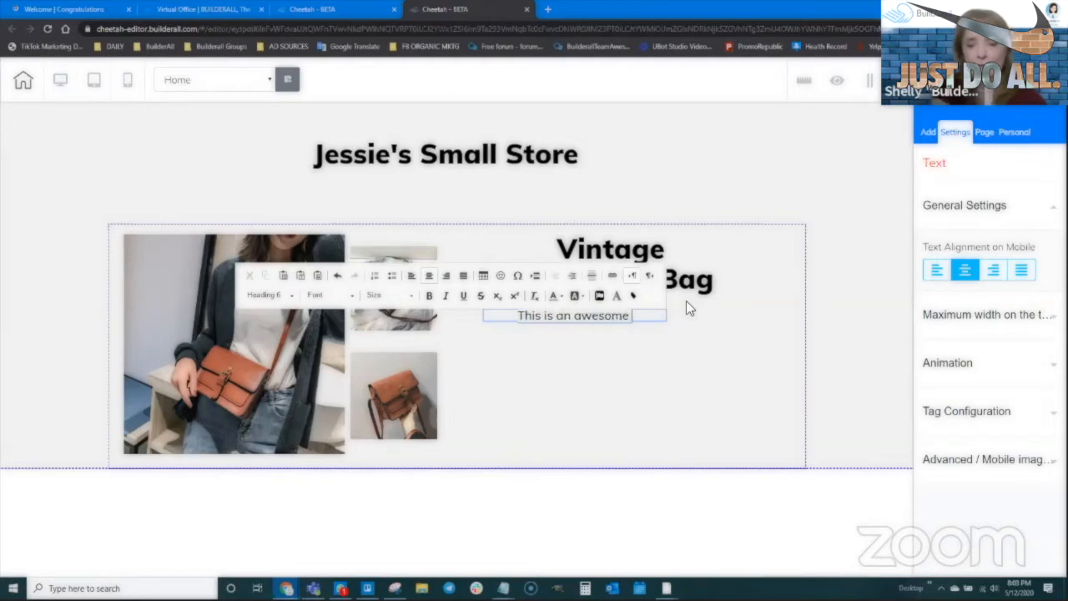
type("crossbody")
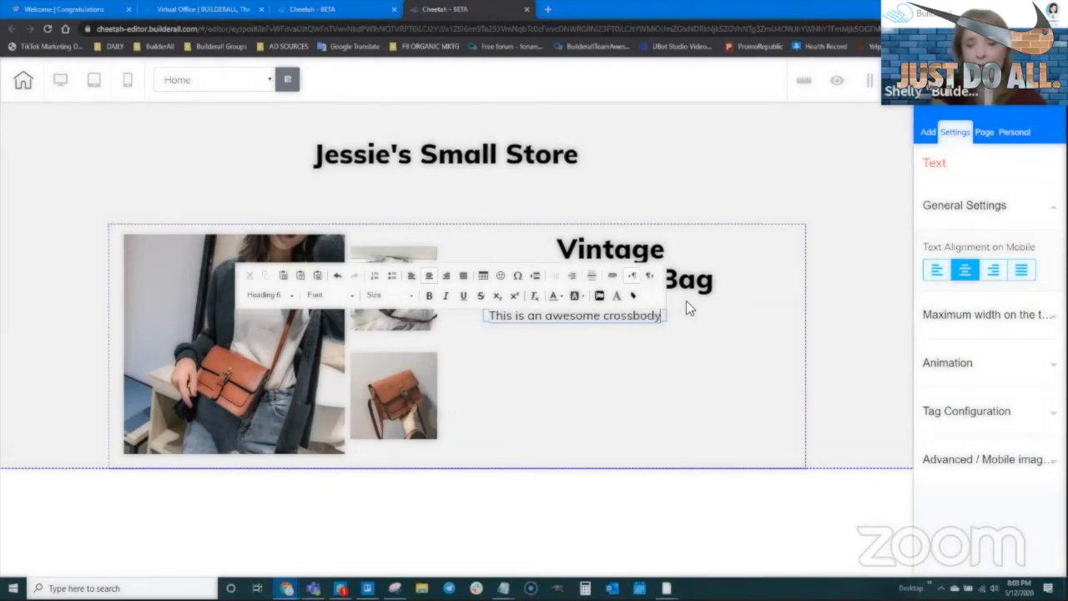
type(" bag that comes in 3")
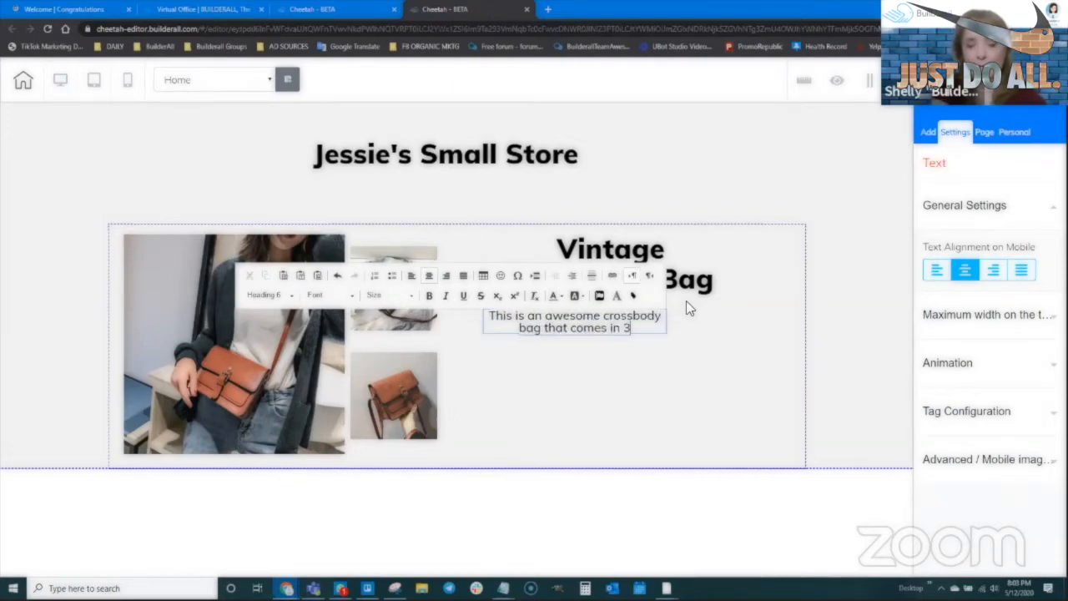
type(" colors.  I")
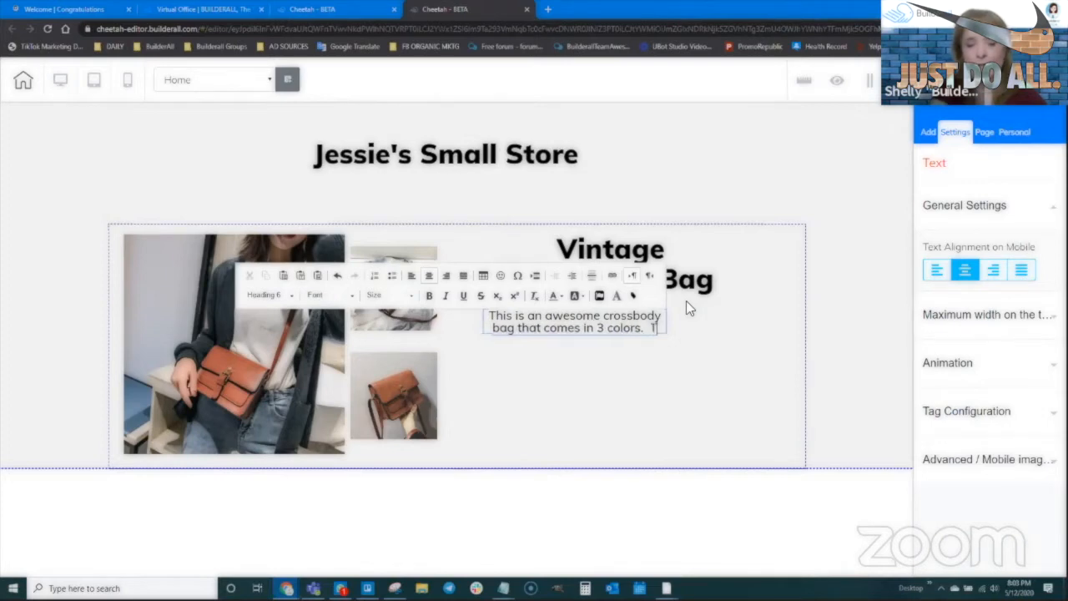
type("t has a")
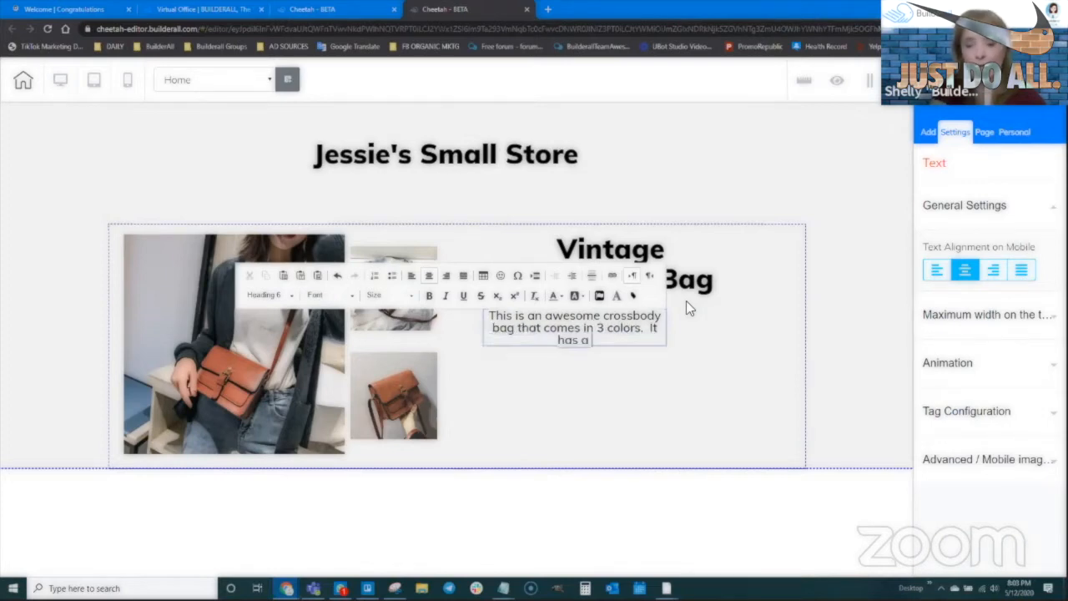
type(" long s")
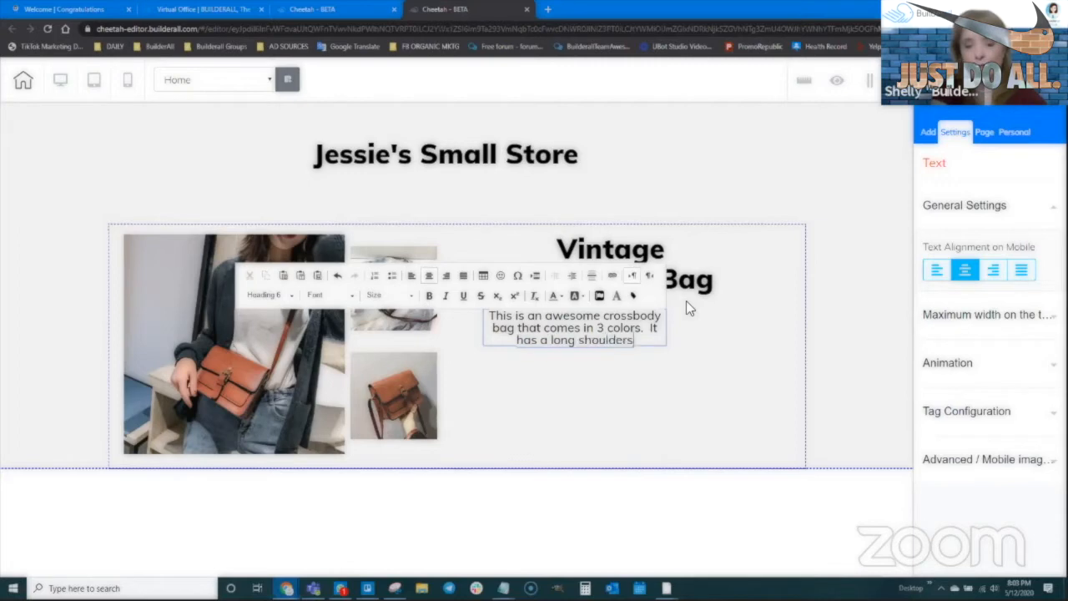
type("houlder strap.")
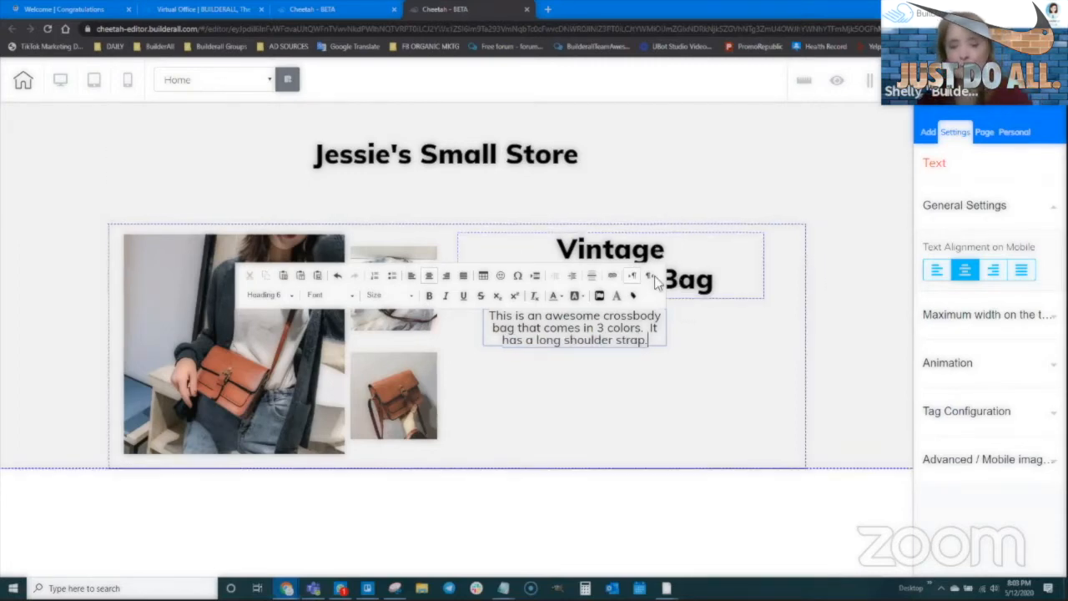
- Copy the description sentence and paste it twice more after the original
left_click_drag(655, 341, 490, 316)
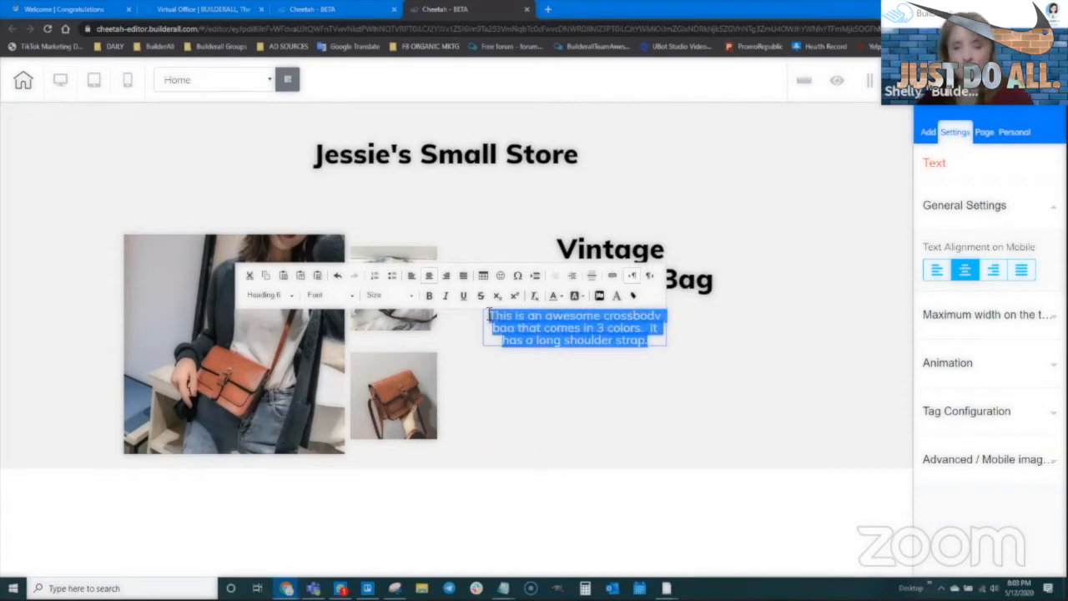
key("ctrl+c")
left_click(650, 342)
key("ctrl+v")
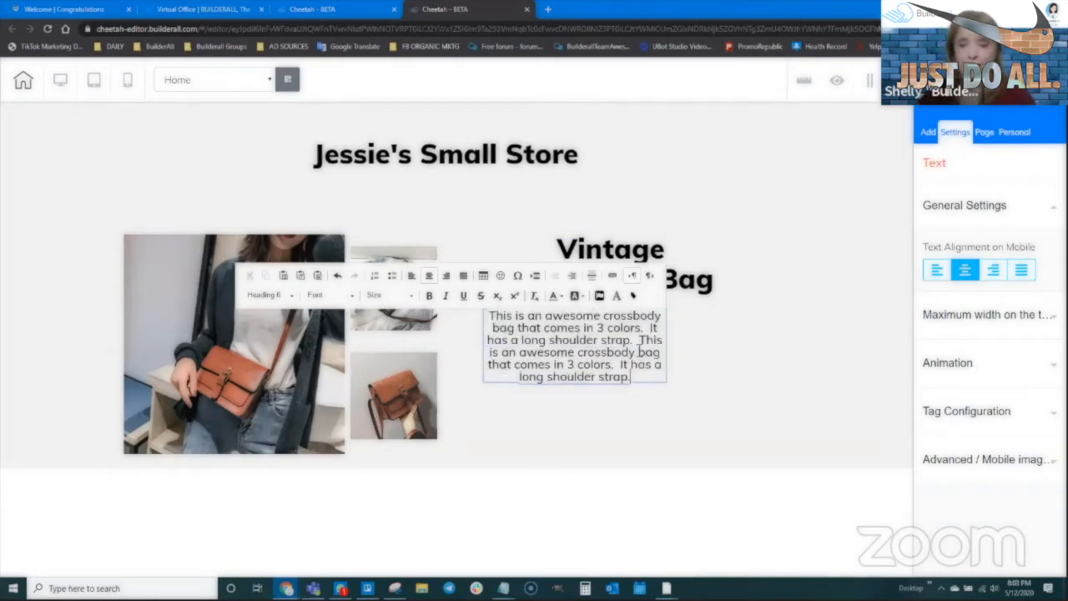
key("ctrl+v")
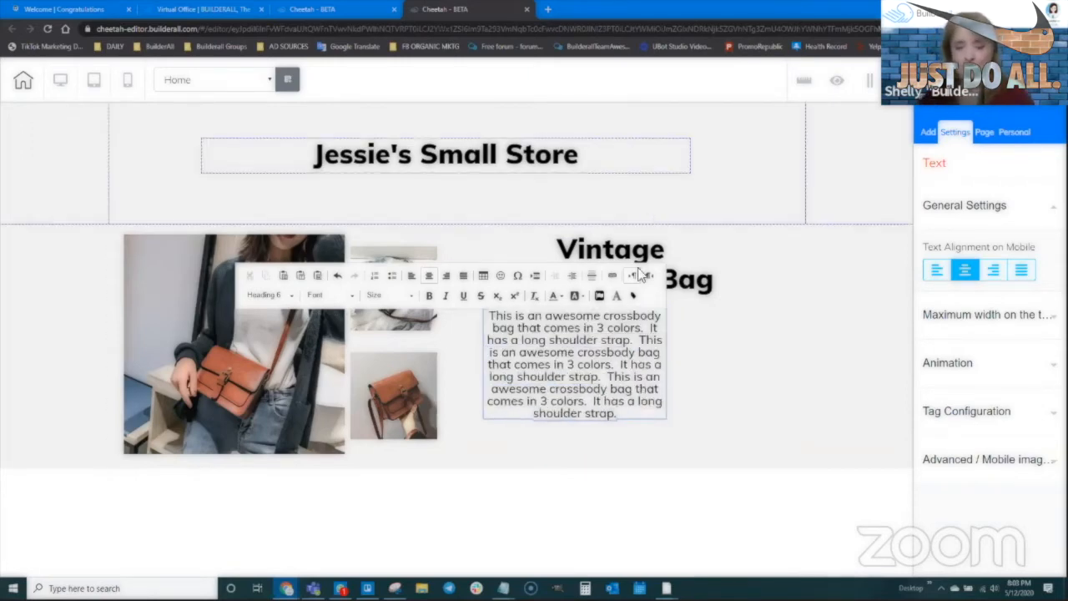
- Widen the description text box rightward and nudge the title slightly right
double_click(560, 368)
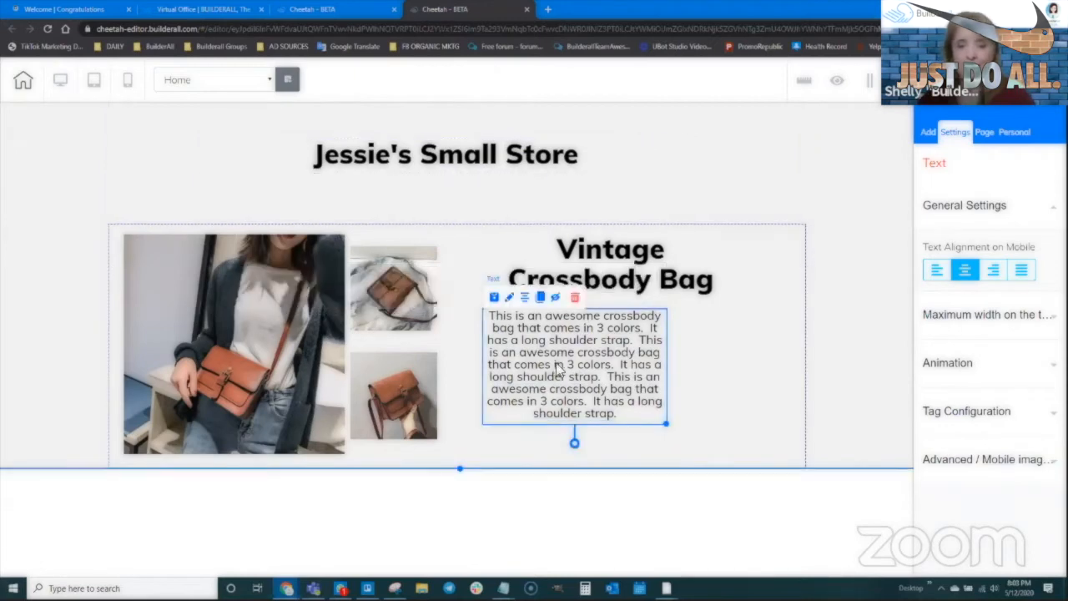
left_click(672, 424)
left_click(668, 424)
left_click_drag(668, 424, 774, 418)
left_click_drag(675, 372, 679, 371)
left_click_drag(648, 265, 661, 267)
- Paste one more copy of the description, then left-align all its text
double_click(691, 376)
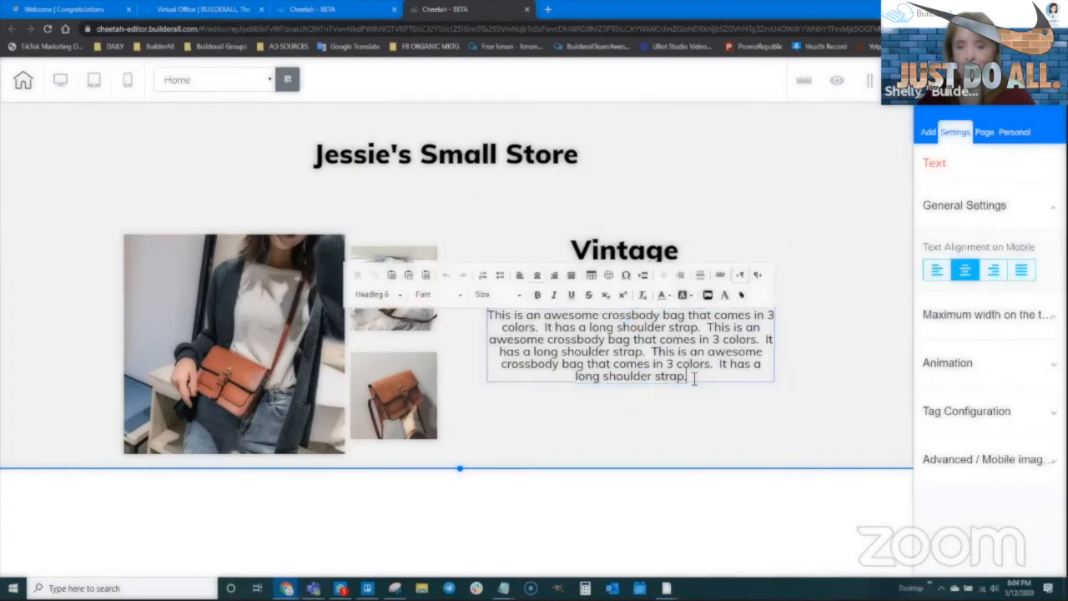
key("ctrl+v")
double_click(663, 351)
key("ctrl+a")
left_click(519, 275)
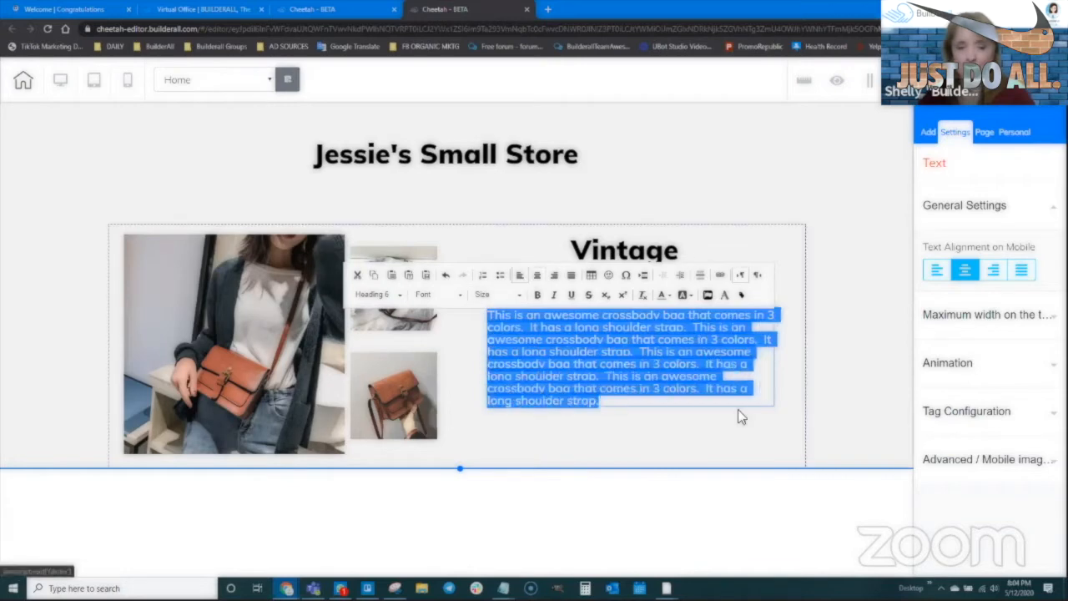
left_click(831, 391)
left_click(711, 355)
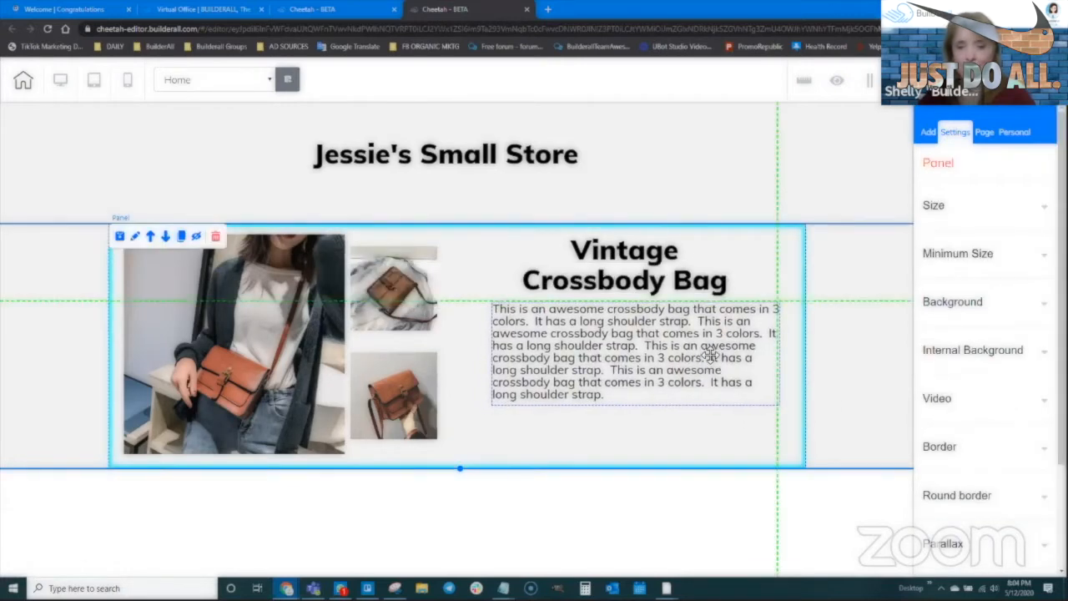
left_click(582, 453)
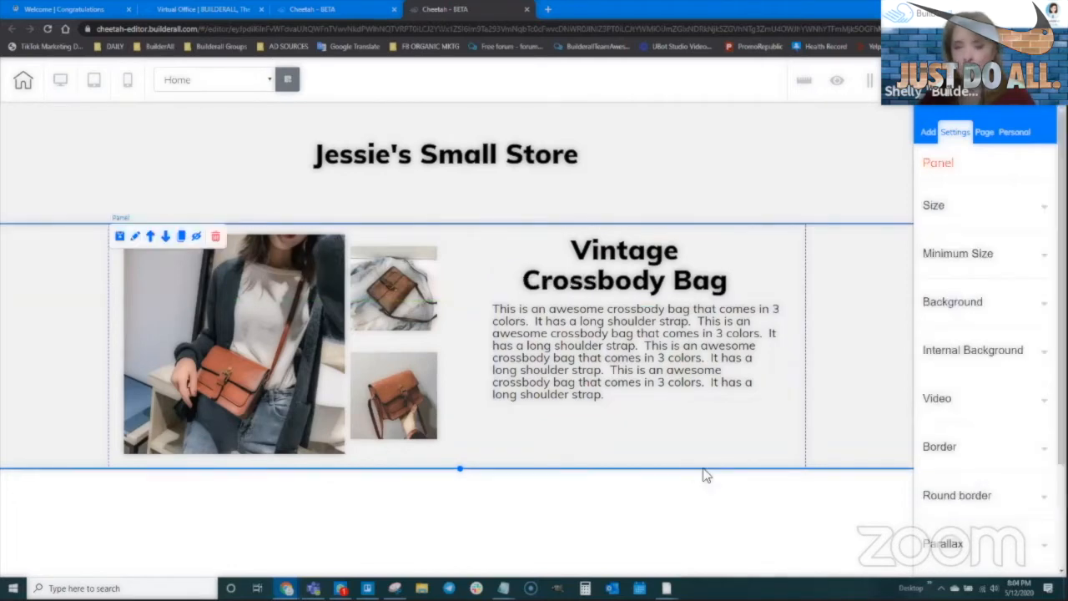
left_click(928, 132)
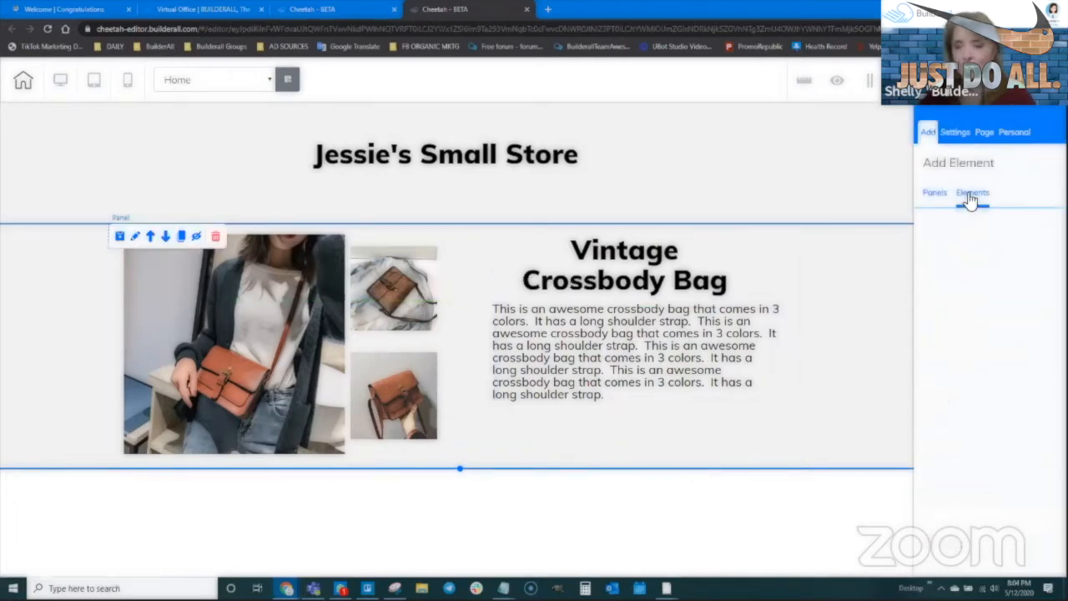
- Add a Button element below the bag description and select it
left_click(970, 202)
scroll(972, 417, "down", 5)
left_click(963, 325)
scroll(999, 342, "up", 2)
left_click_drag(990, 377, 667, 442)
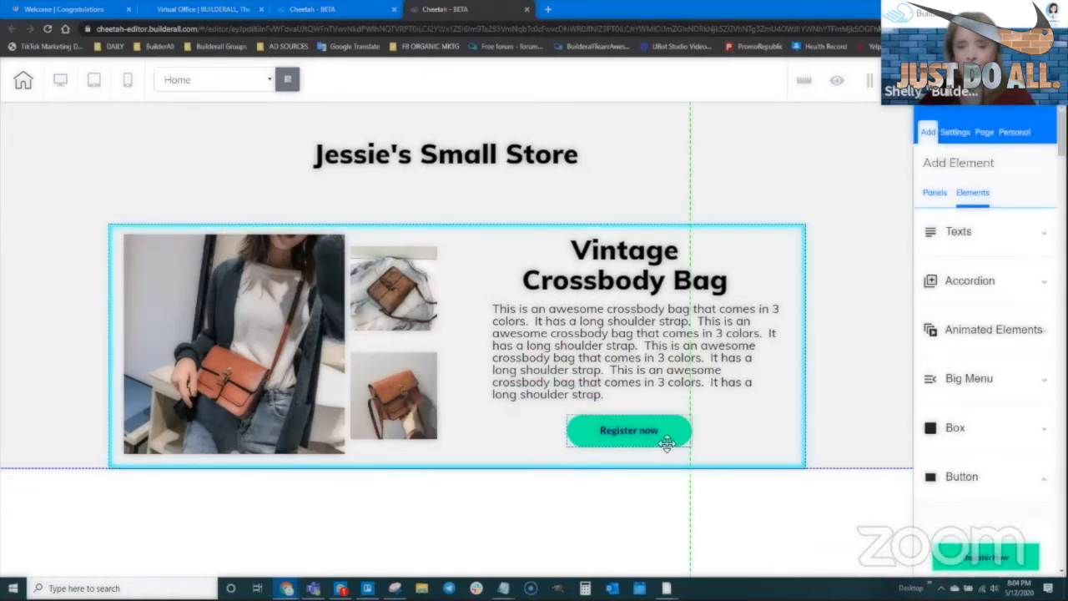
left_click(645, 440)
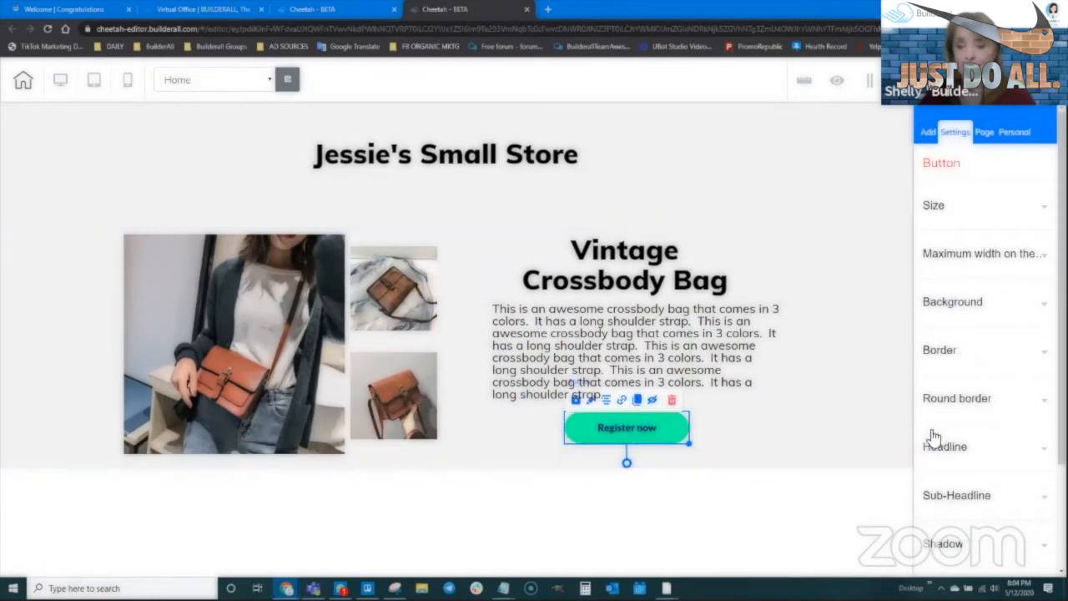
- Set the button's headline to 'Buy Now'
scroll(949, 367, "down", 2)
left_click(945, 311)
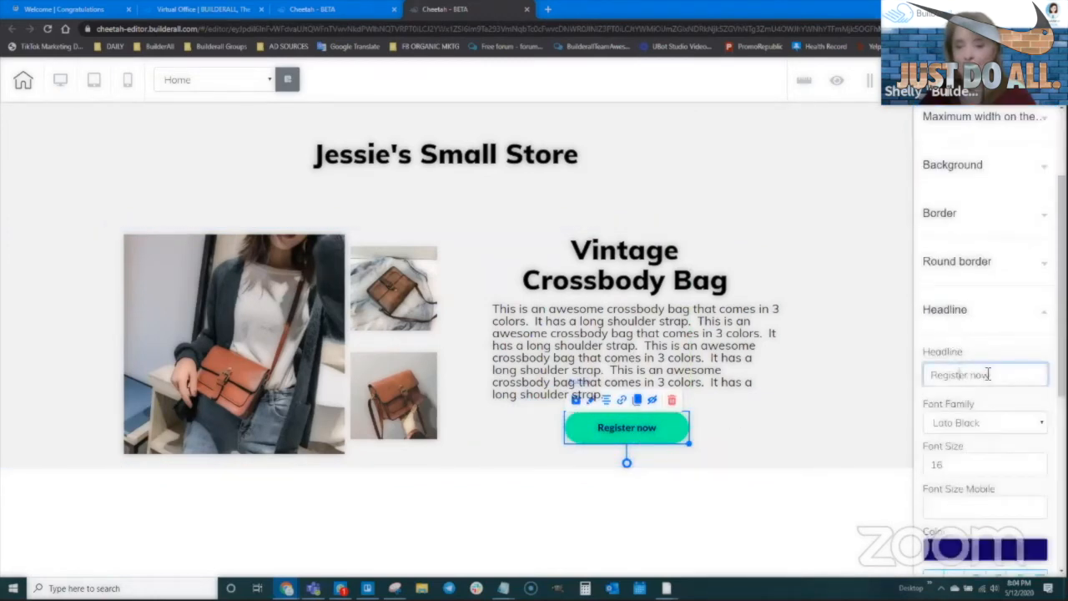
left_click_drag(977, 375, 930, 374)
type("Bui")
key("BackSpace")
type("y Now")
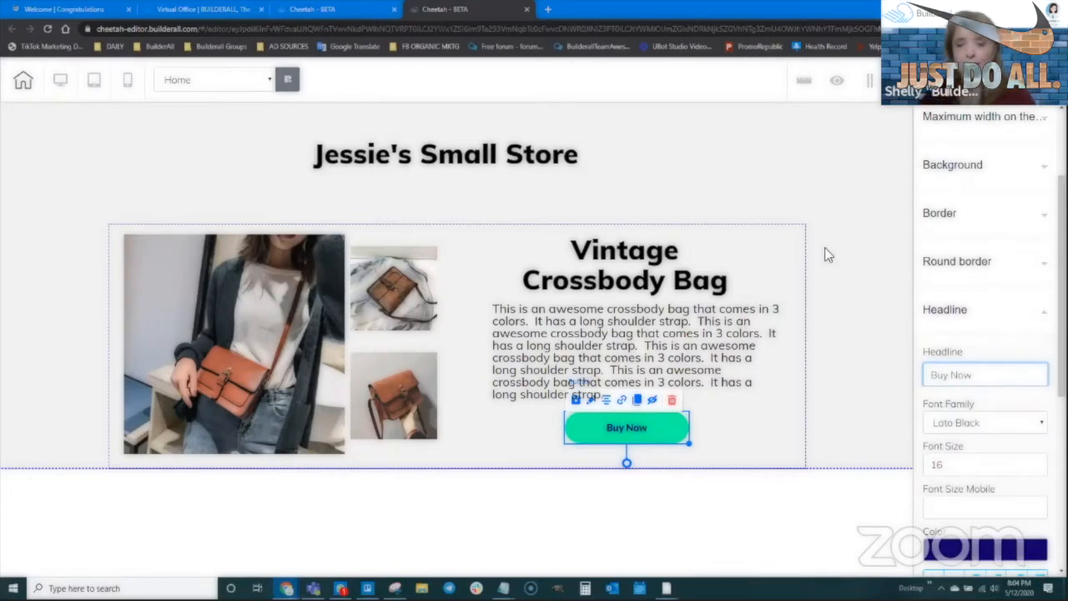
left_click(741, 436)
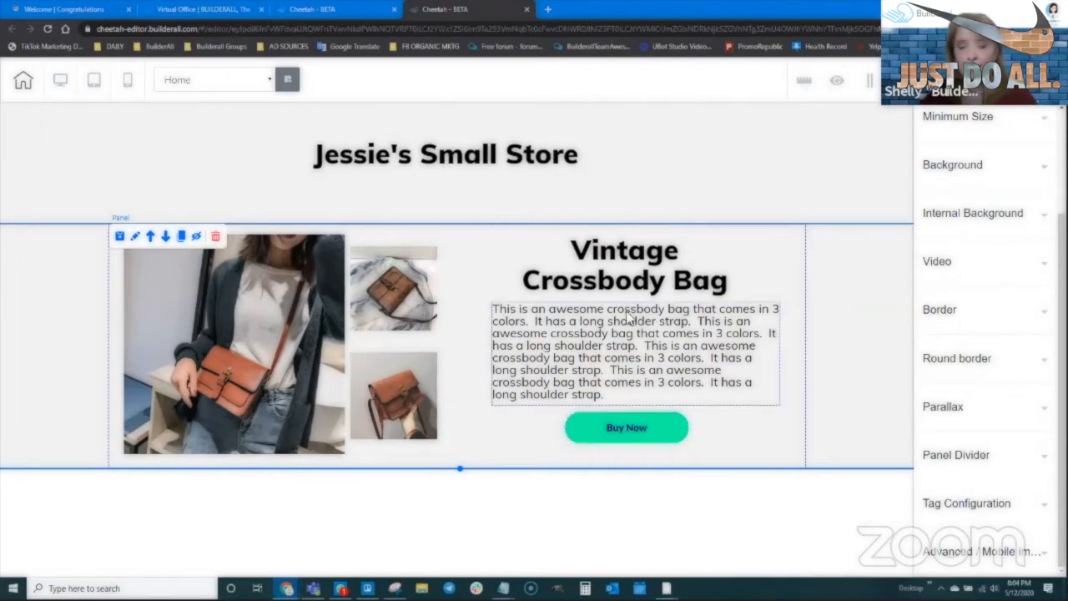
left_click(628, 431)
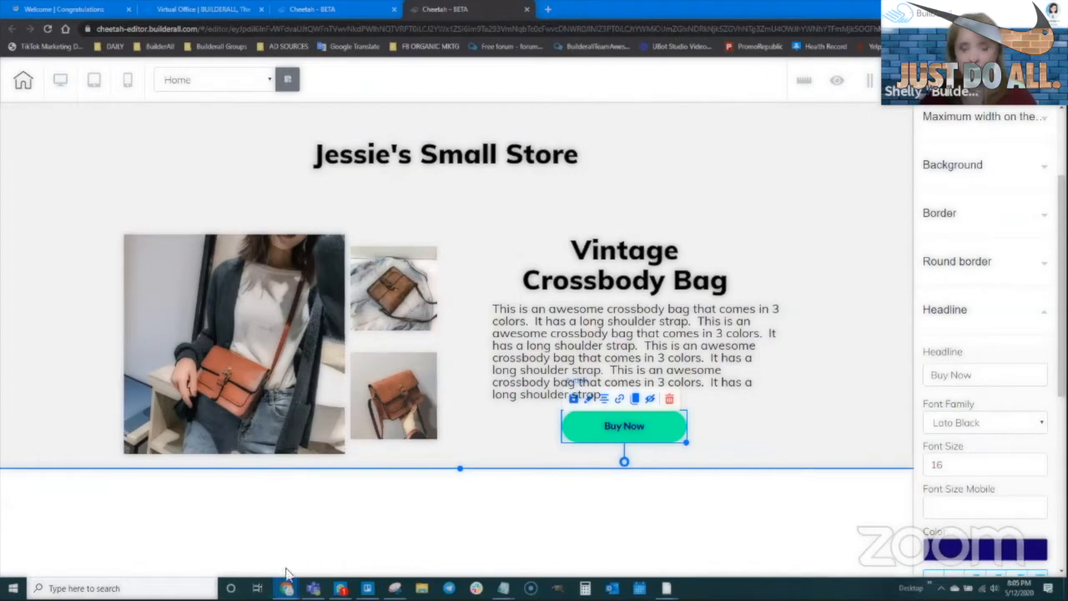
- Open paypal.com in a new browser tab
mouse_move(286, 588)
left_click(246, 543)
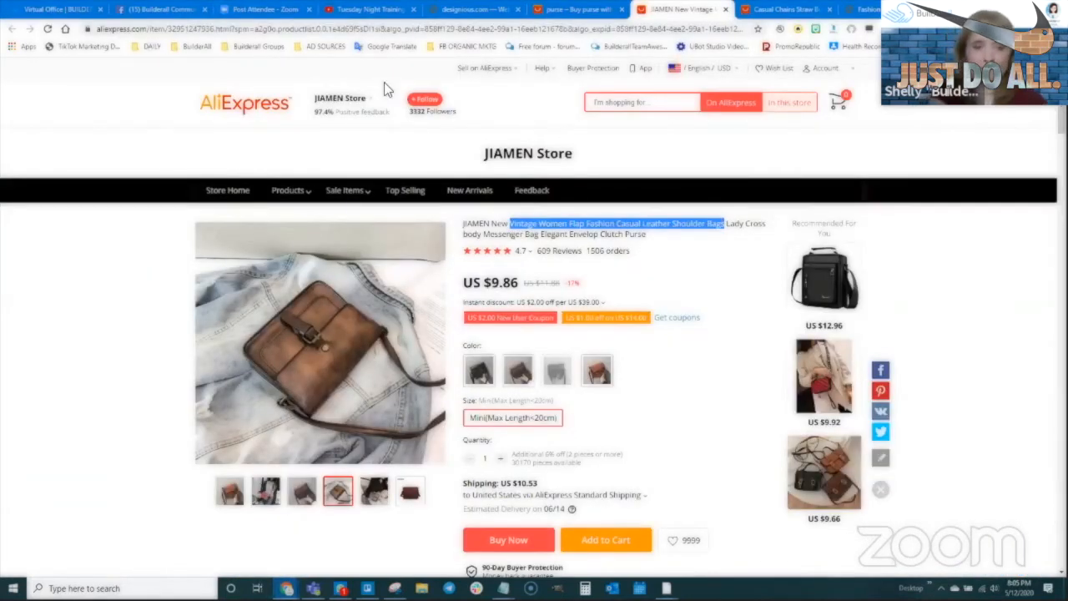
key("ctrl+t")
type("paypal.com")
key("Return")
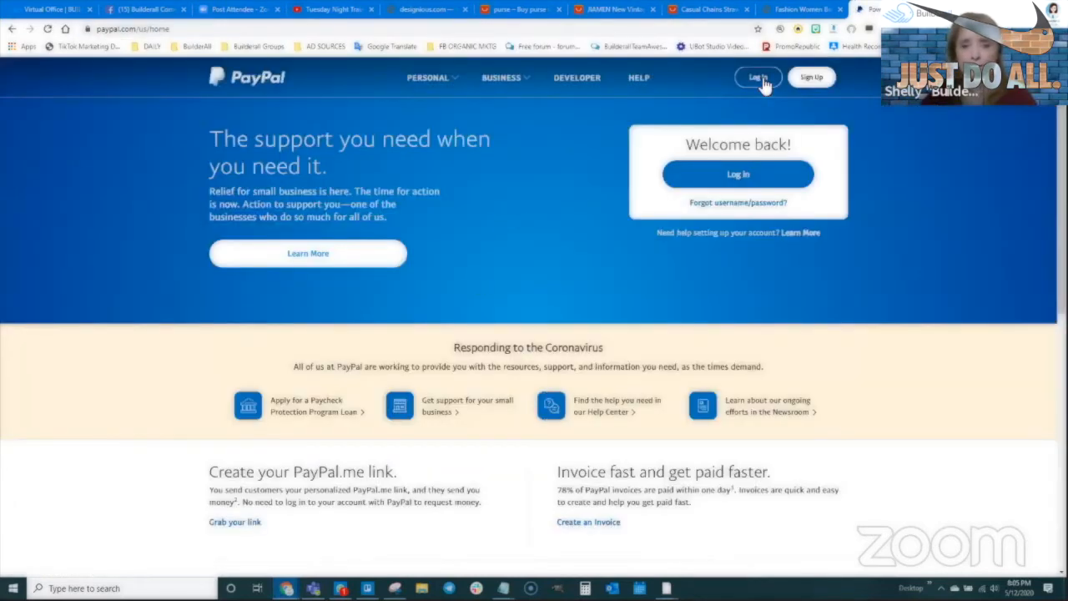
- Log in to PayPal and open the PayPal Checkout quick link on the dashboard
left_click(759, 78)
left_click(539, 264)
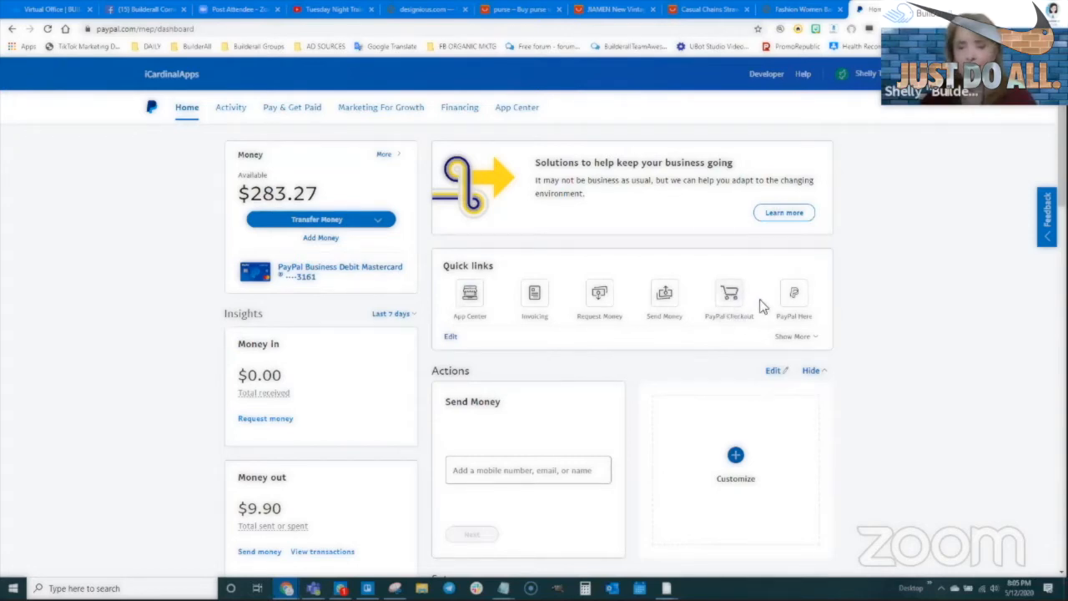
left_click(731, 298)
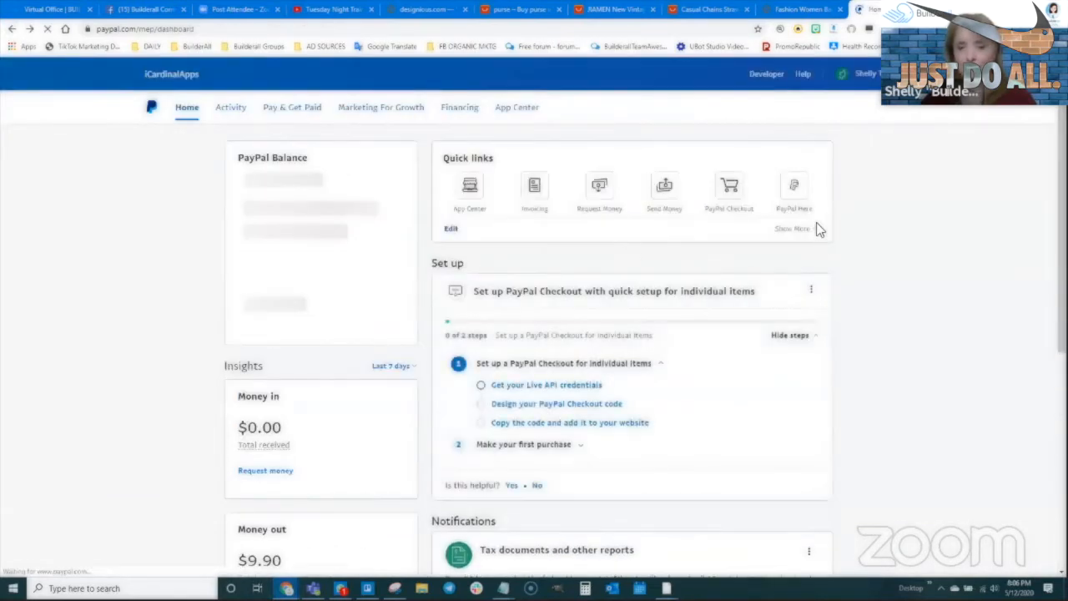
left_click(815, 227)
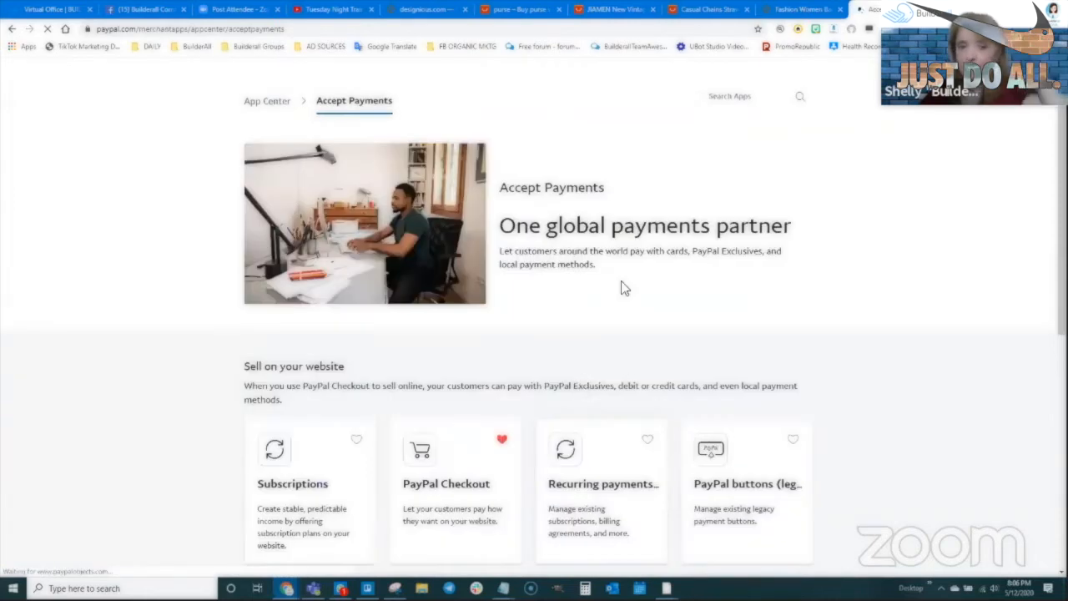
- View the PayPal buttons app details, then return to Accept Payments
scroll(616, 300, "down", 3)
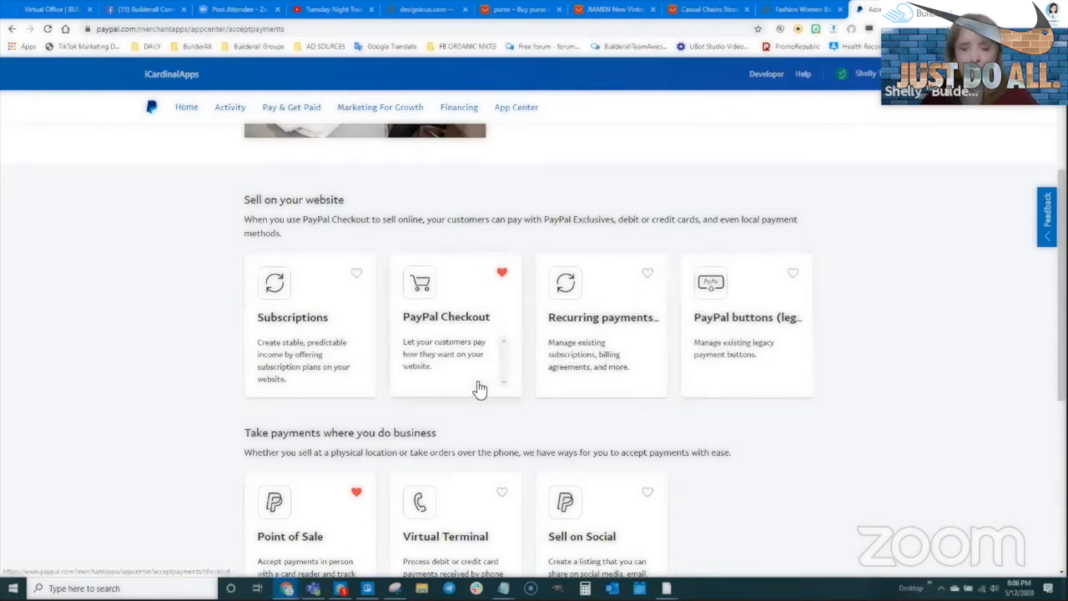
scroll(739, 386, "down", 1)
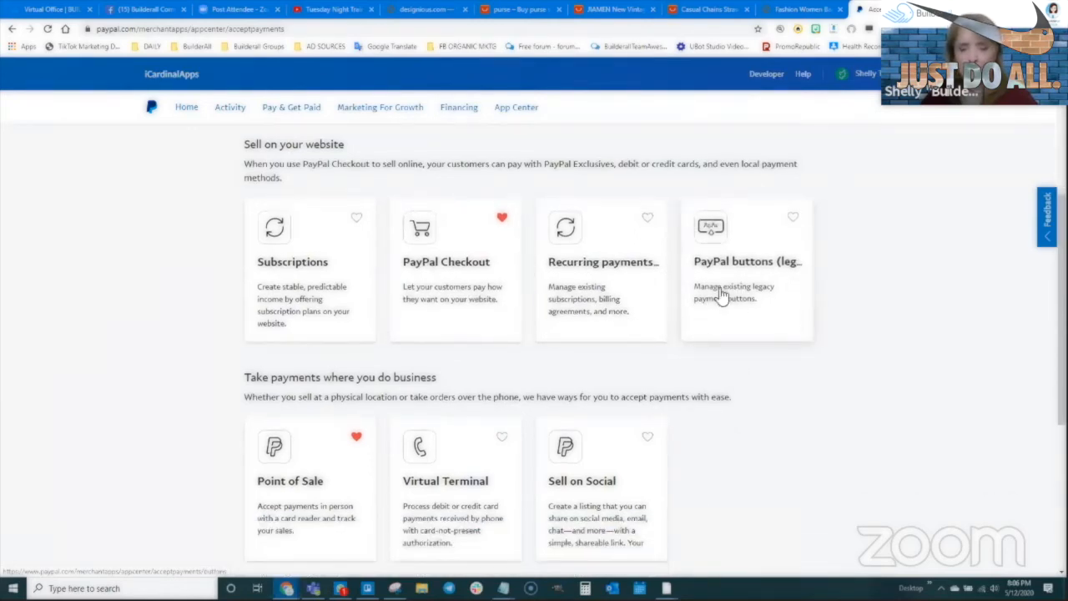
left_click(713, 287)
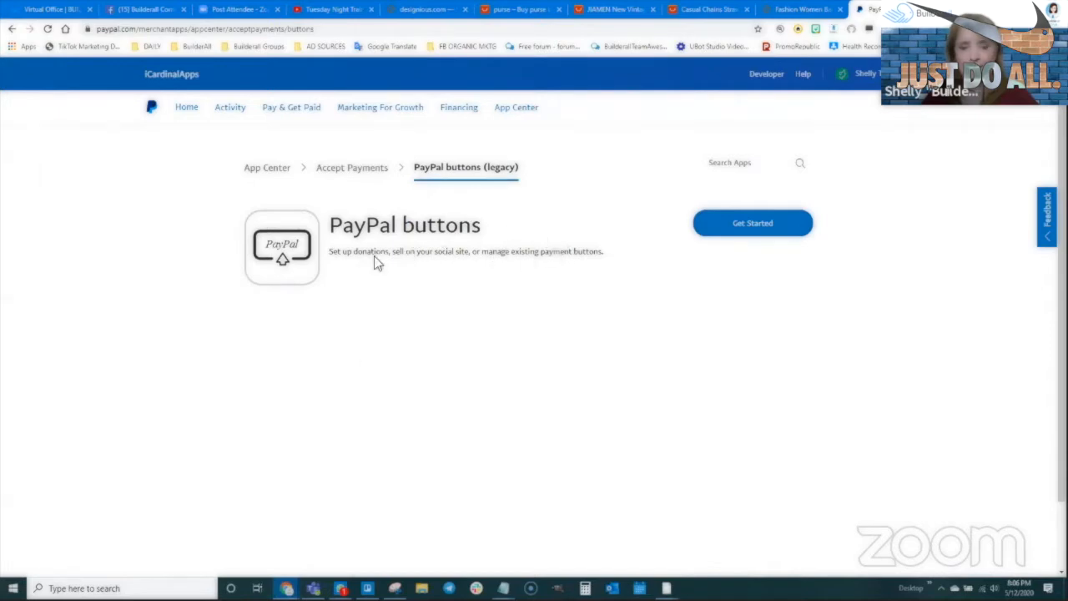
left_click(355, 169)
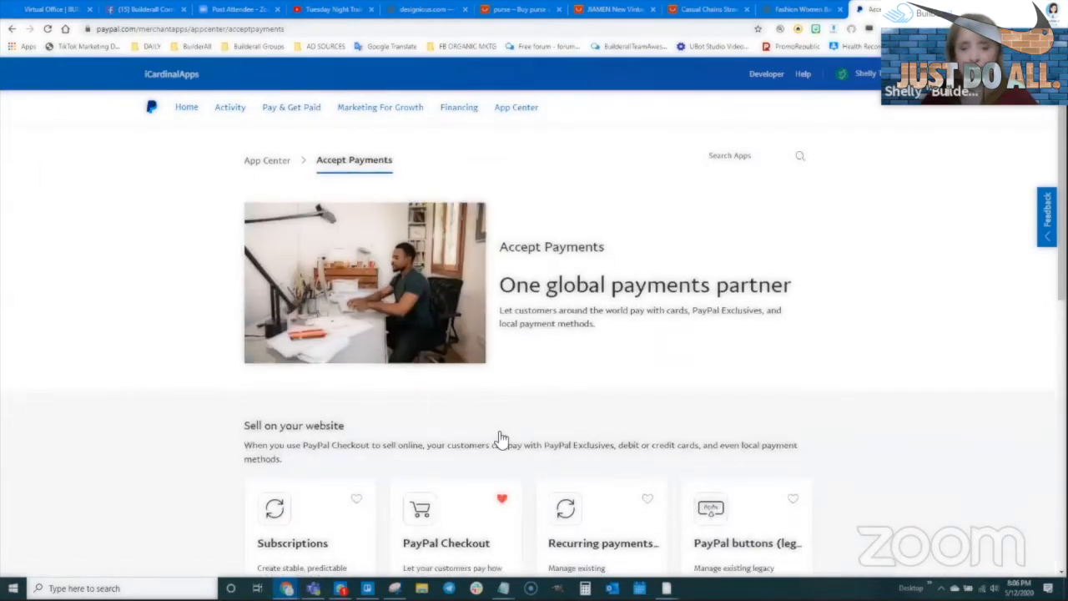
- Look over the PayPal Checkout details and go back to Accept Payments
scroll(534, 450, "down", 1)
scroll(551, 461, "down", 1)
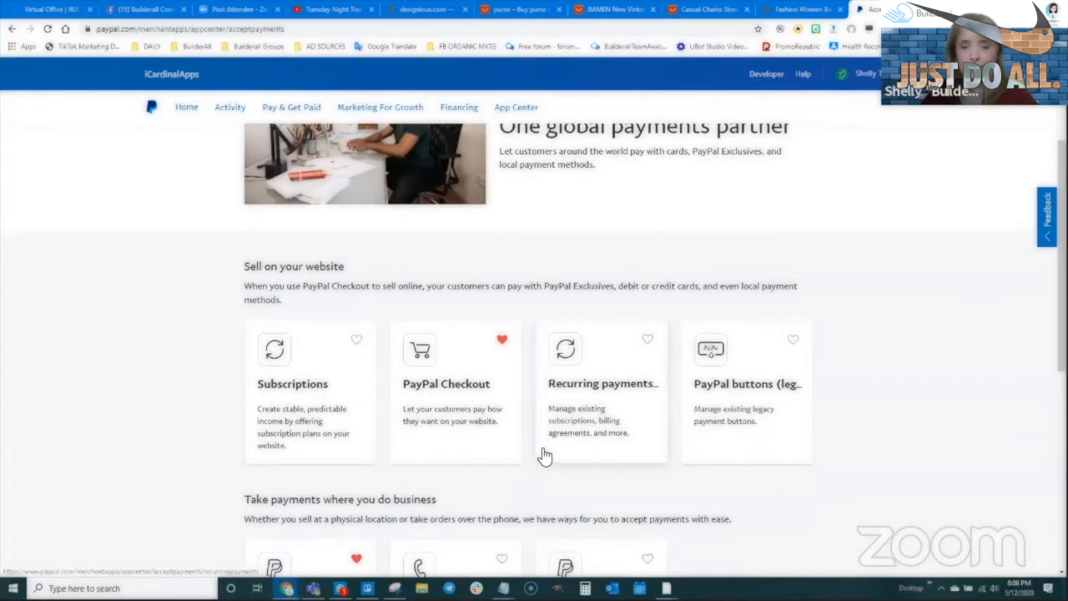
left_click(452, 399)
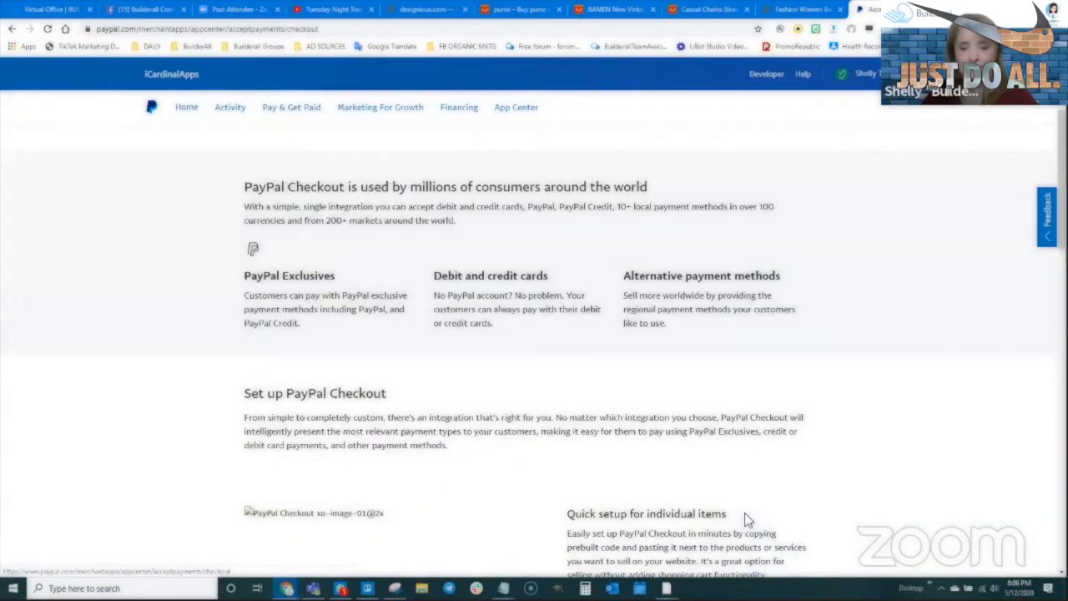
scroll(493, 429, "up", 2)
scroll(493, 432, "down", 1)
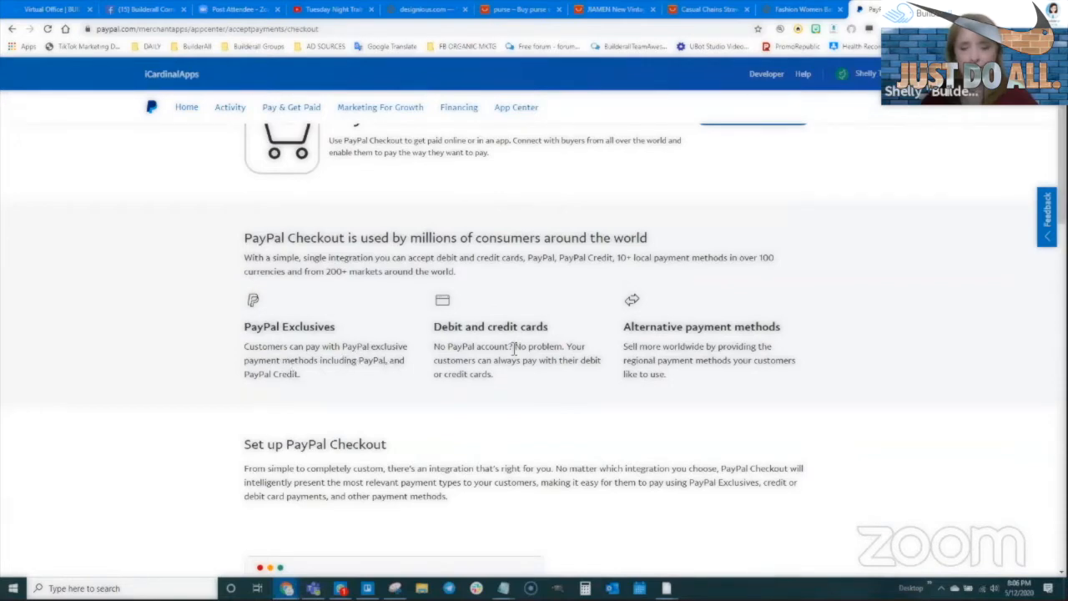
key("alt+Left")
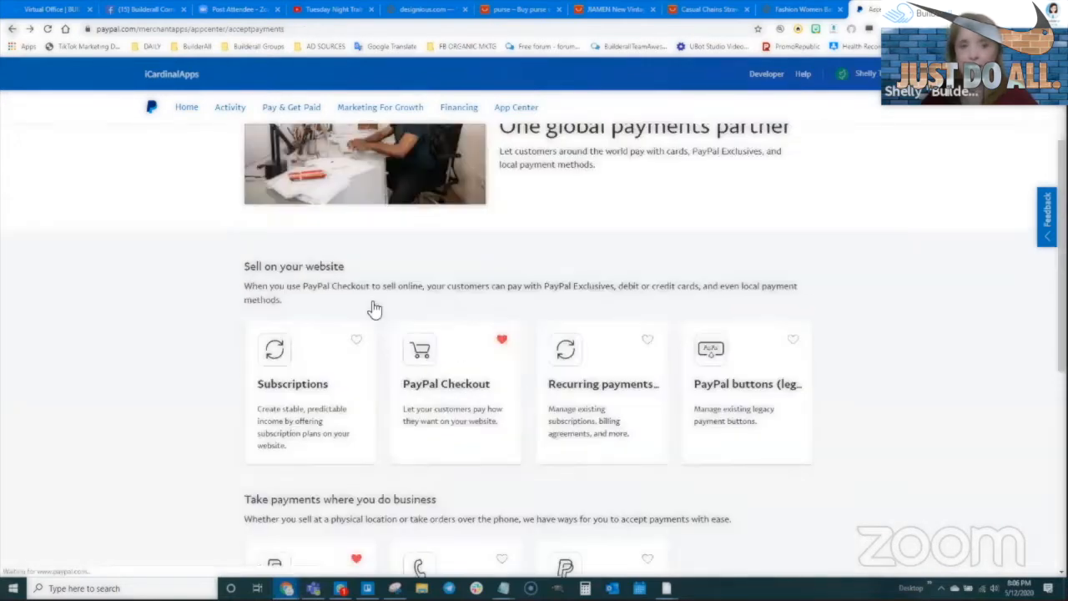
- Open the PayPal buttons (legacy) card
scroll(572, 423, "down", 2)
scroll(567, 425, "down", 1)
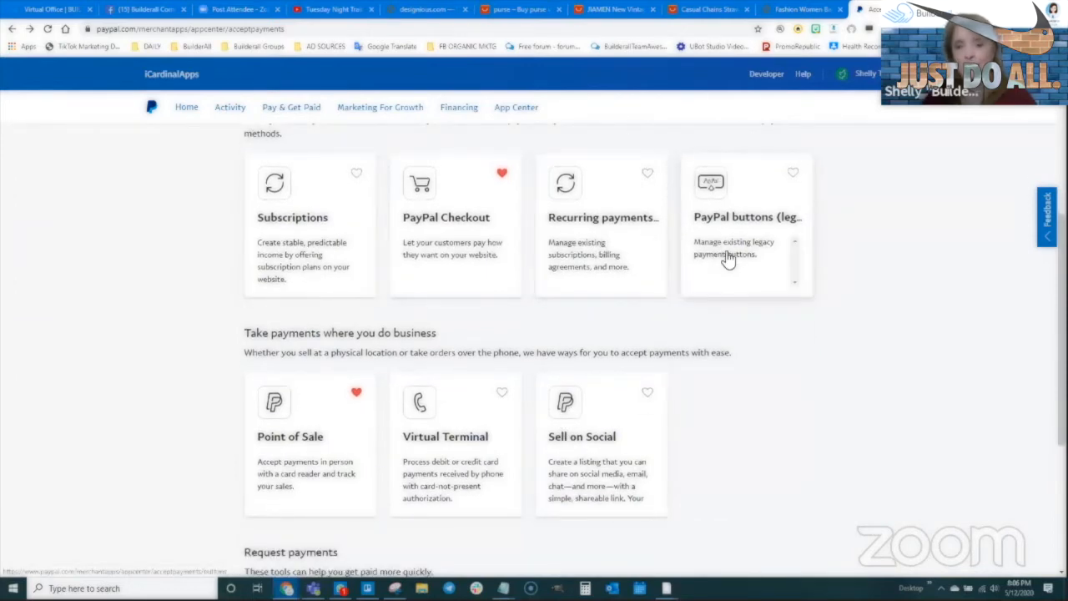
scroll(729, 262, "up", 1)
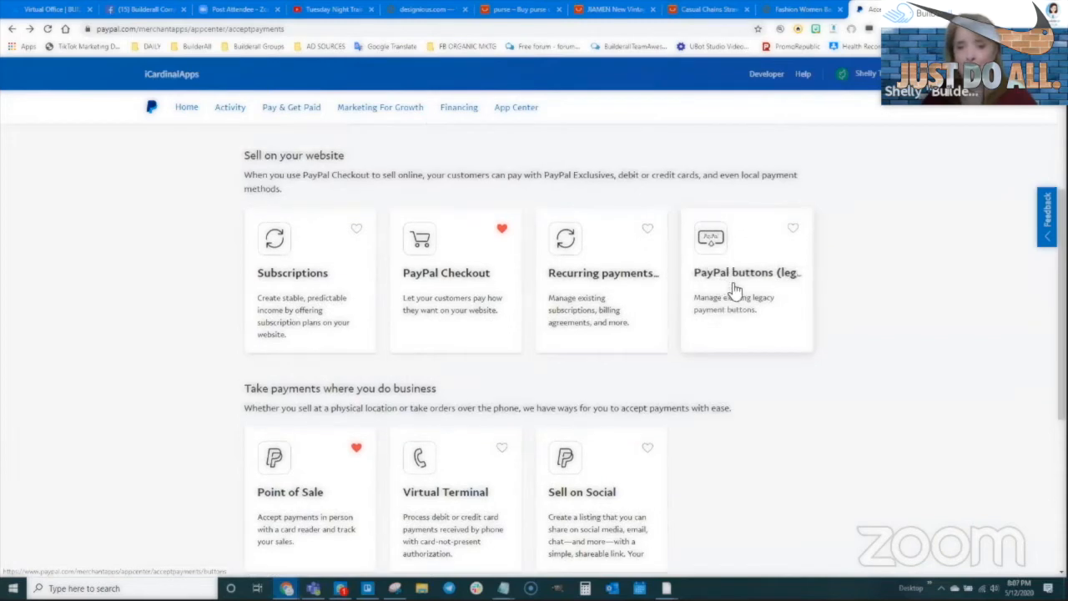
left_click(734, 289)
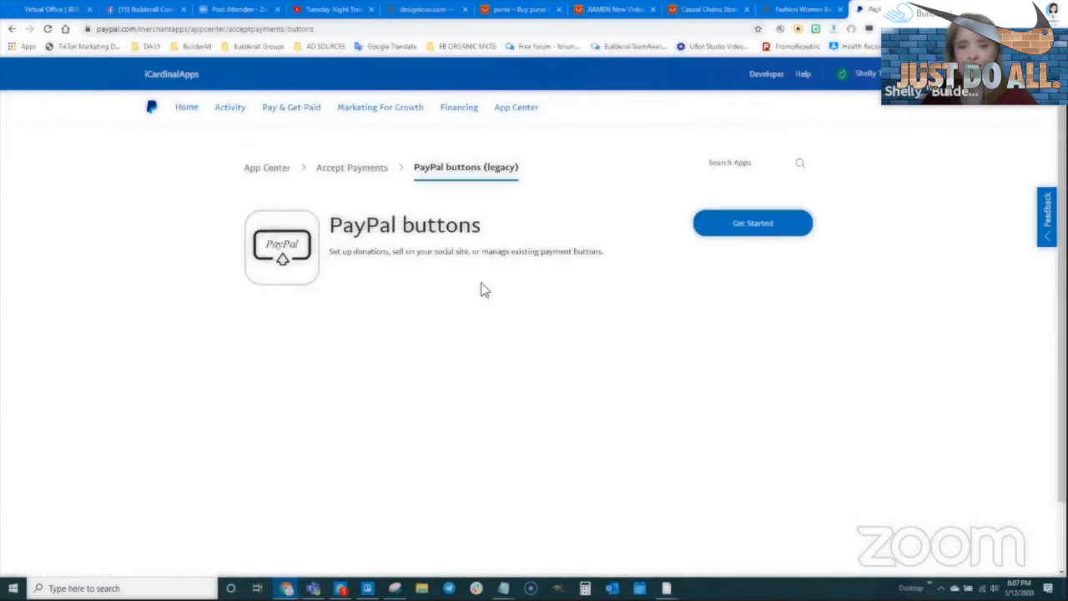
- Pick the Add to Cart button and confirm Shopping cart as the button type
left_click(754, 227)
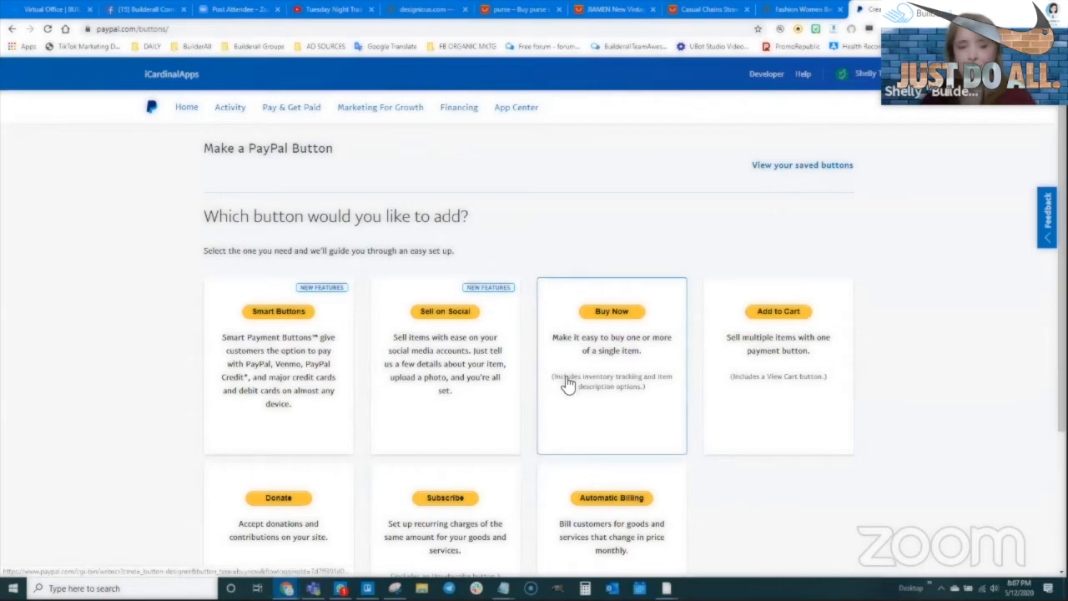
scroll(576, 391, "down", 2)
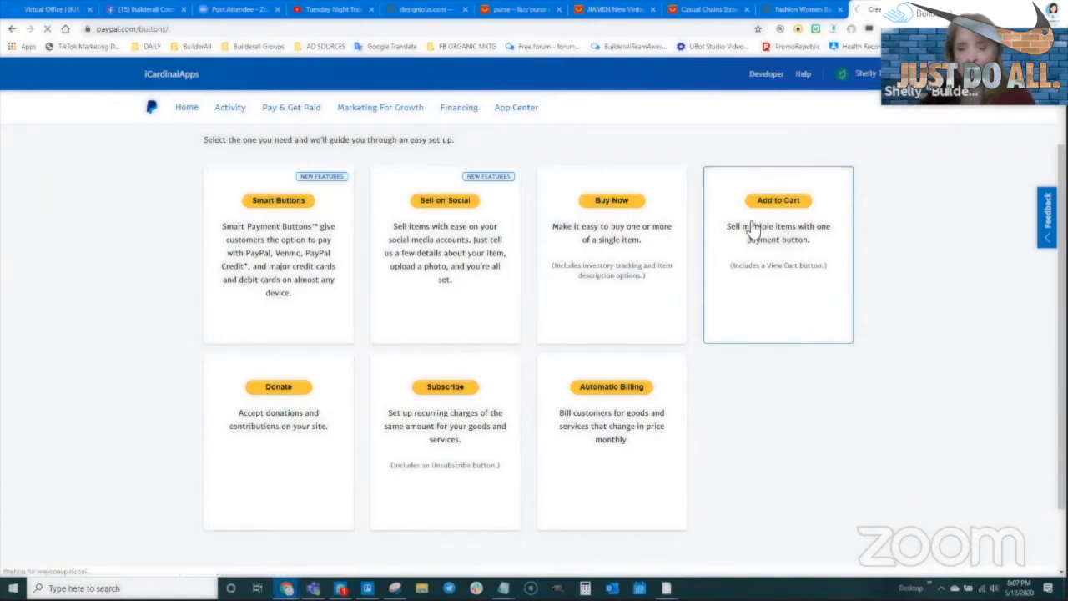
left_click(807, 285)
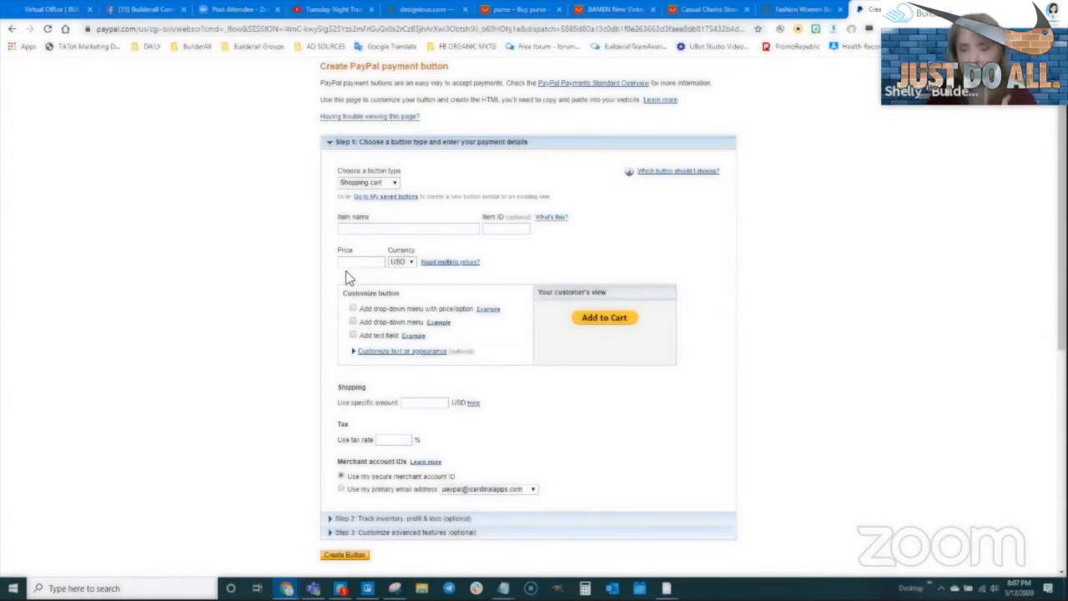
left_click(359, 182)
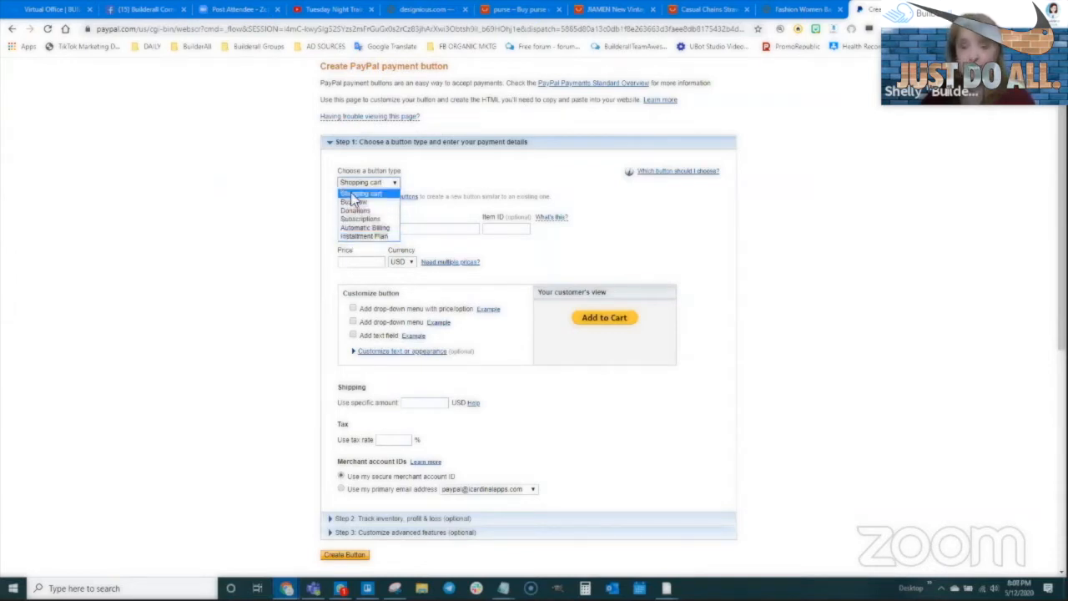
- Name the shopping-cart item Crossbody Purse with item ID CBP1001, then check the AliExpress purse results
left_click(352, 194)
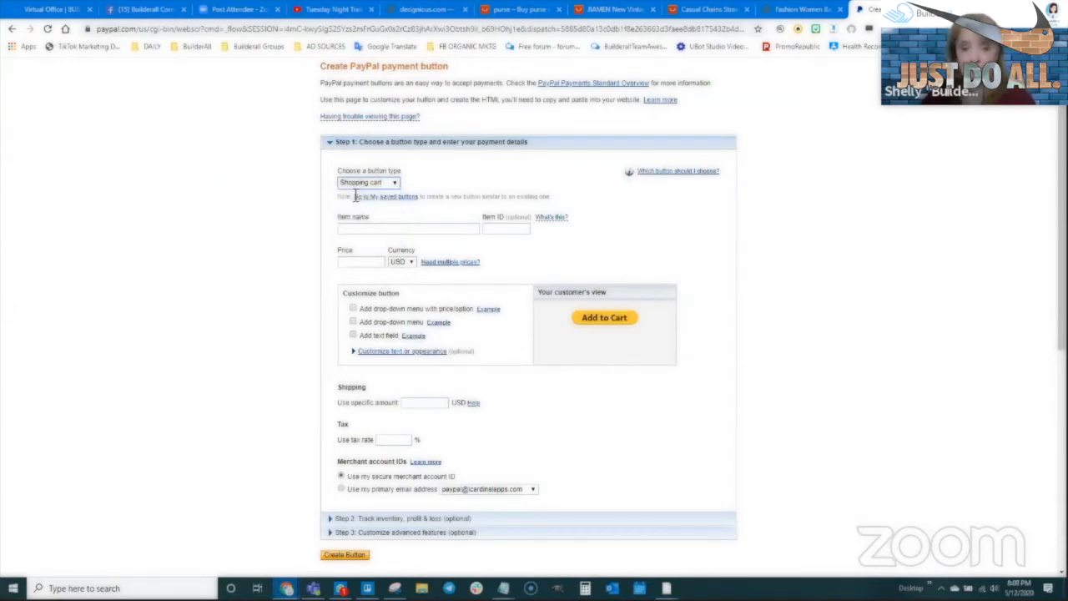
left_click(358, 231)
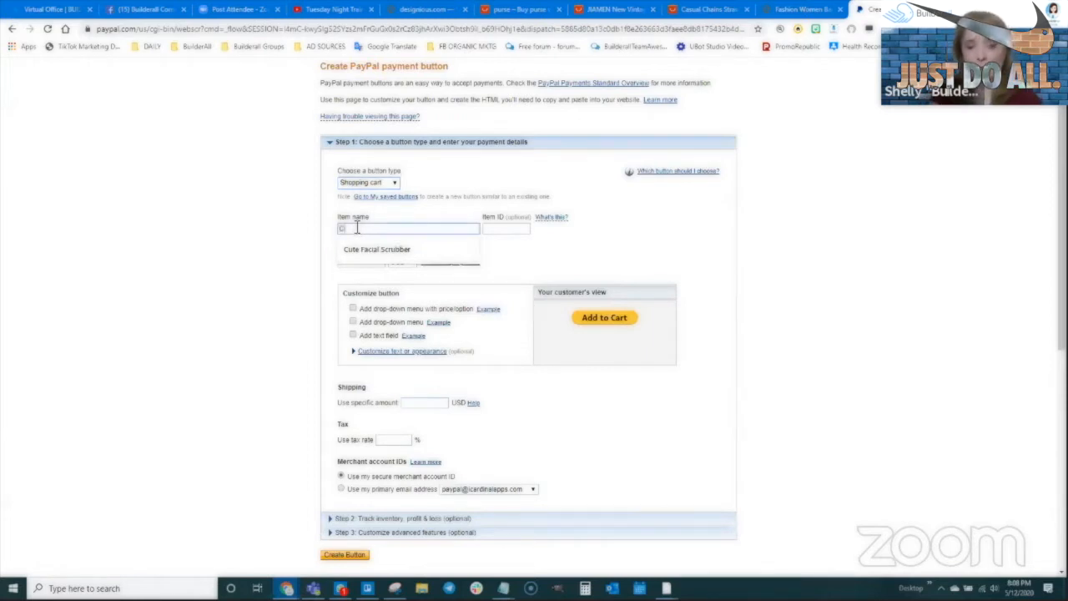
type("Cres")
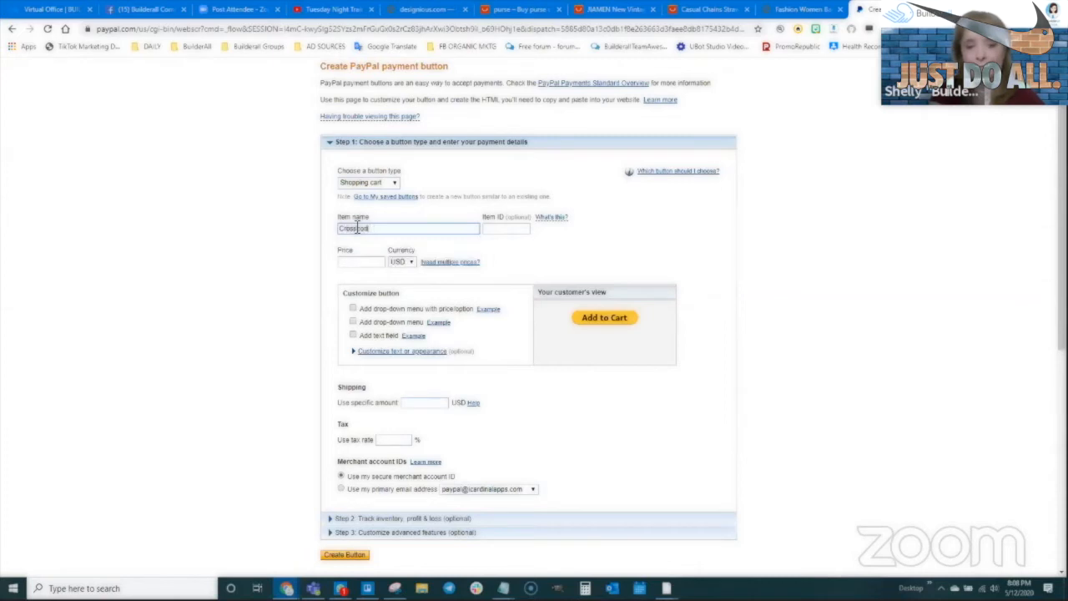
key("Tab")
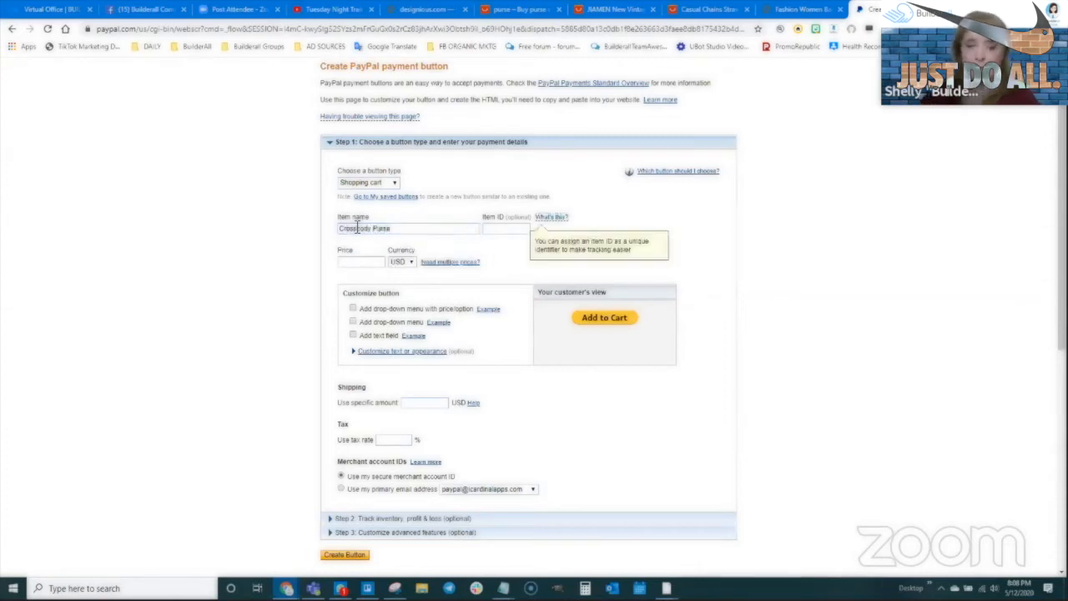
left_click(505, 227)
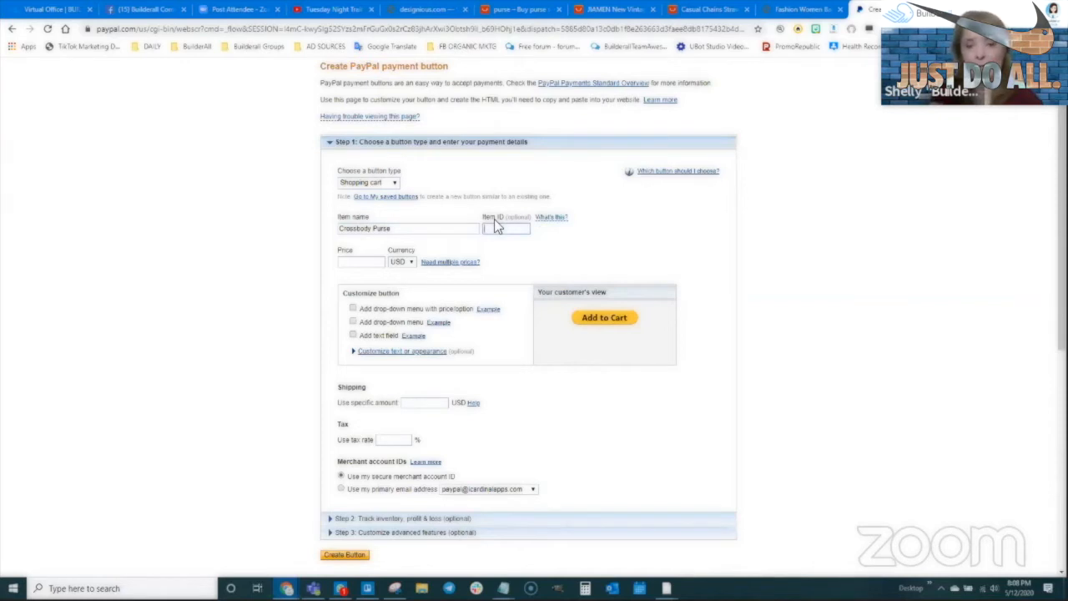
type("CBP100")
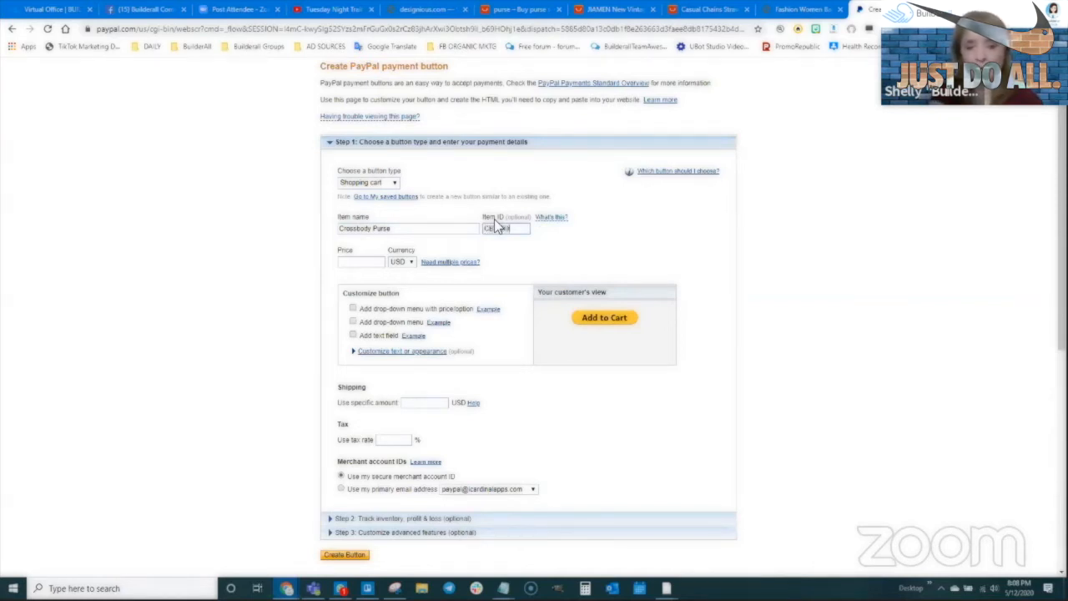
type("1")
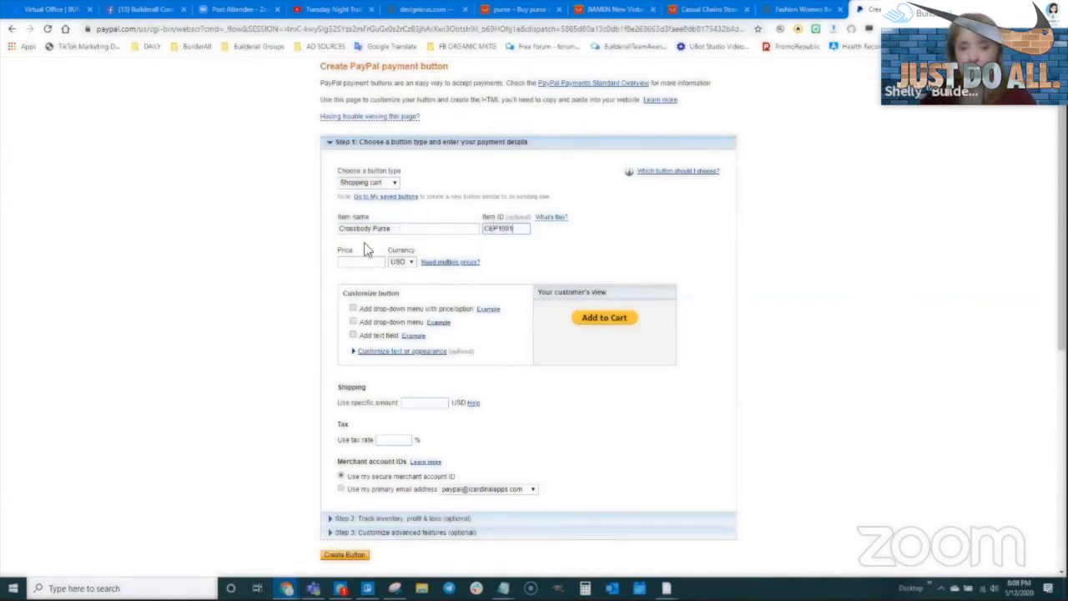
left_click(361, 263)
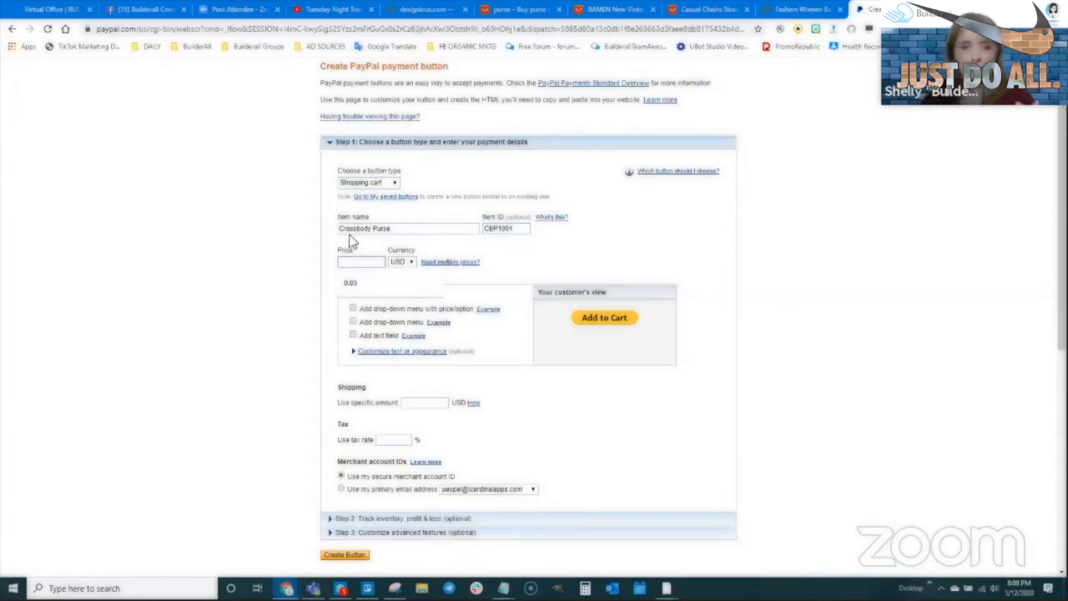
left_click(501, 9)
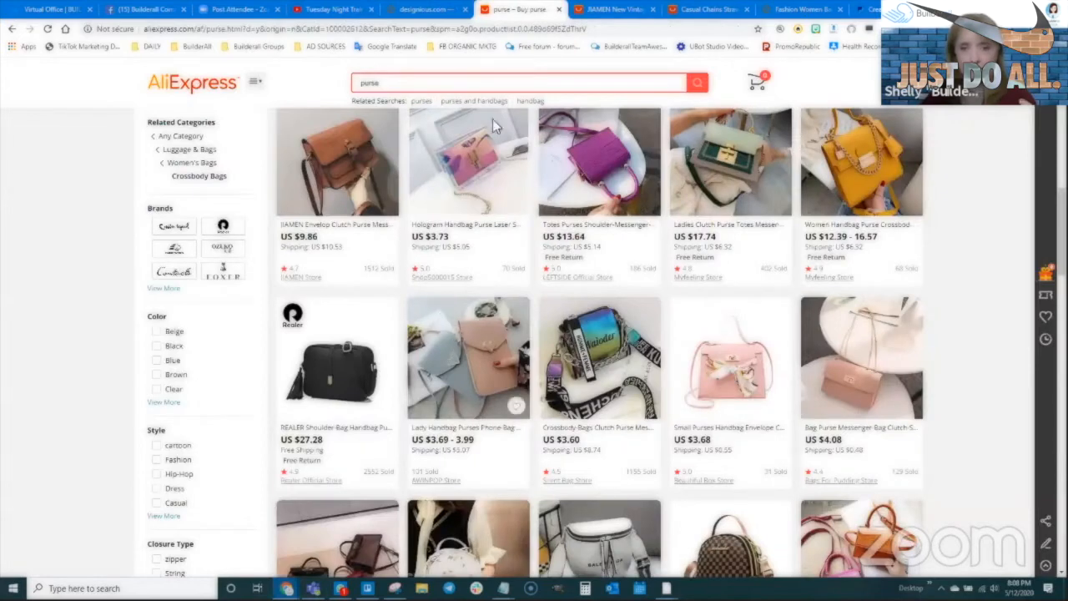
- Review the JIAMEN leather purse listing at US $9.86, then return to the PayPal button form
left_click(613, 9)
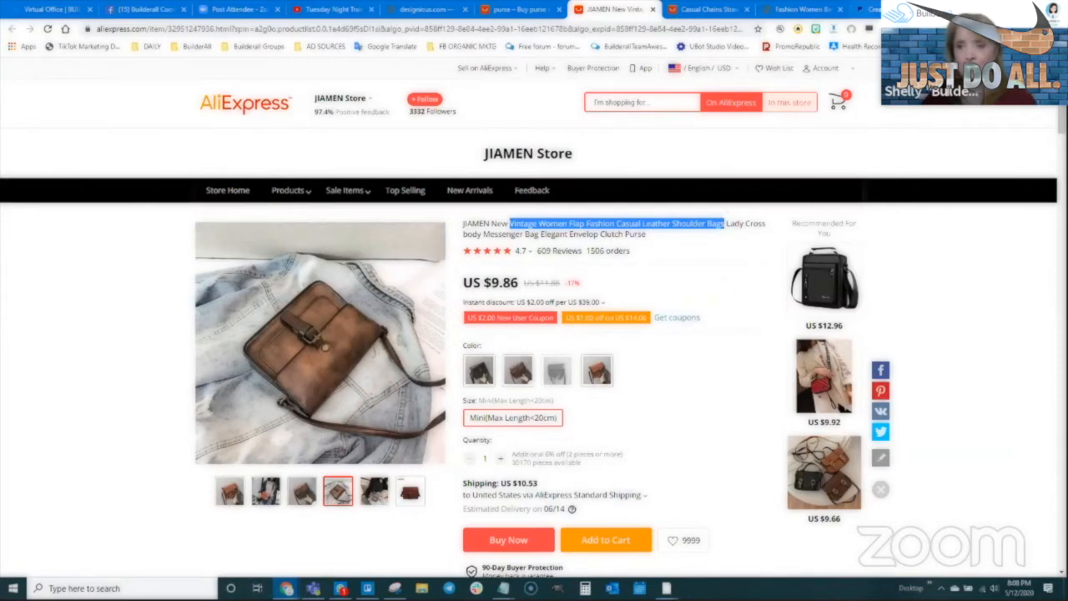
left_click(872, 9)
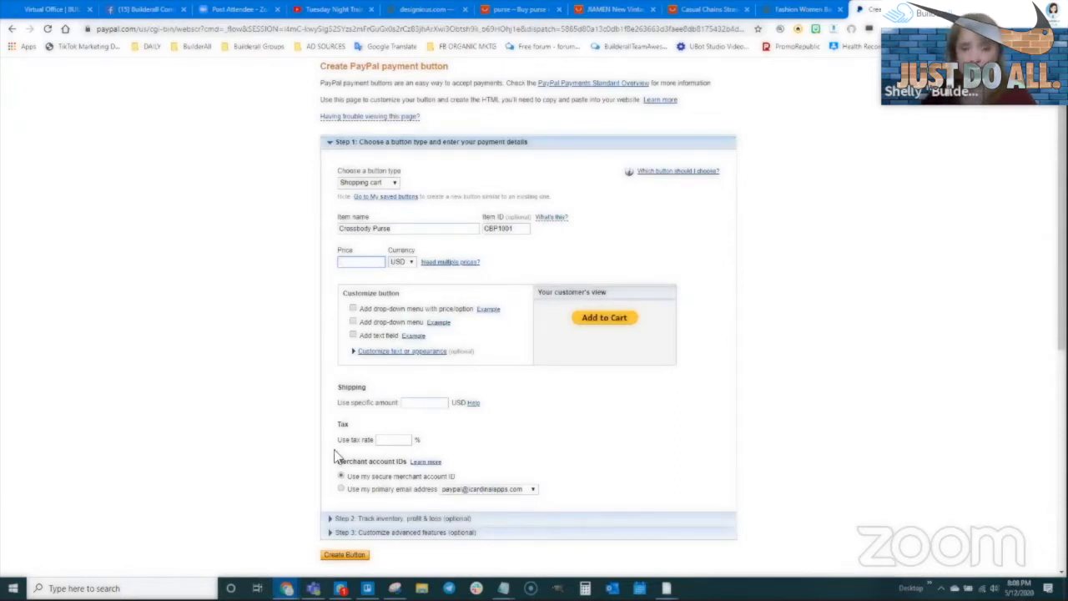
- Enter 80.00 USD as the Crossbody Purse price
type("80.00")
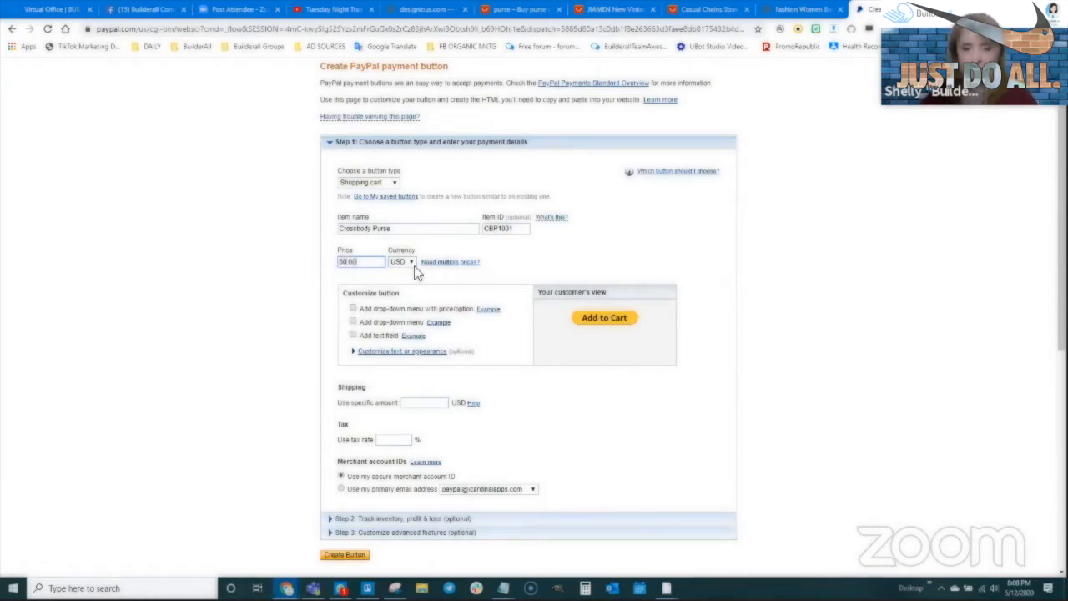
scroll(386, 267, "down", 1)
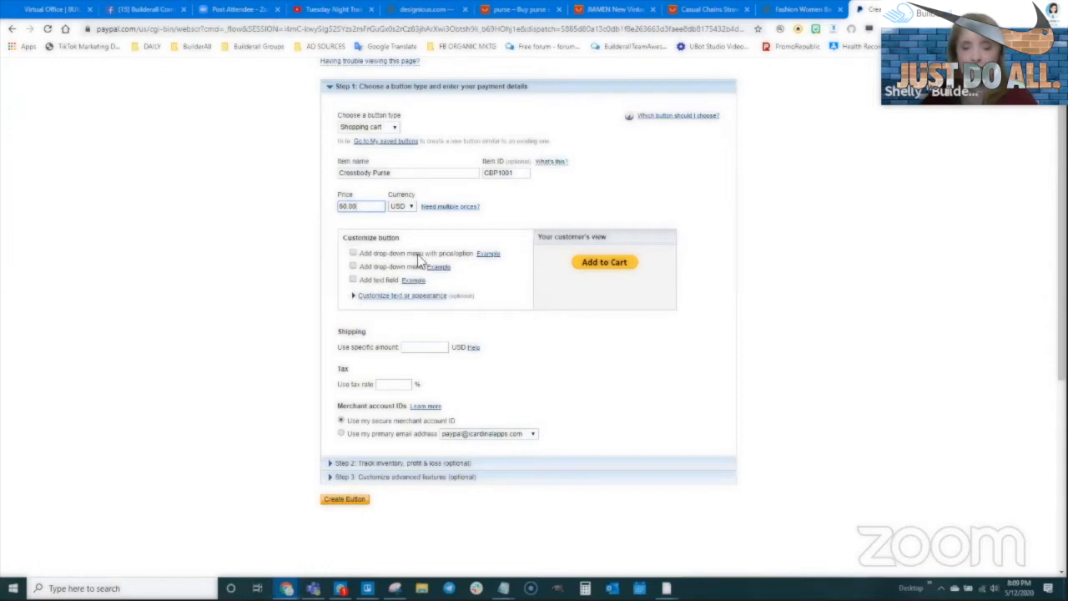
- Add a priced drop-down with options Dark Brown, Light Brown and Black
left_click(353, 254)
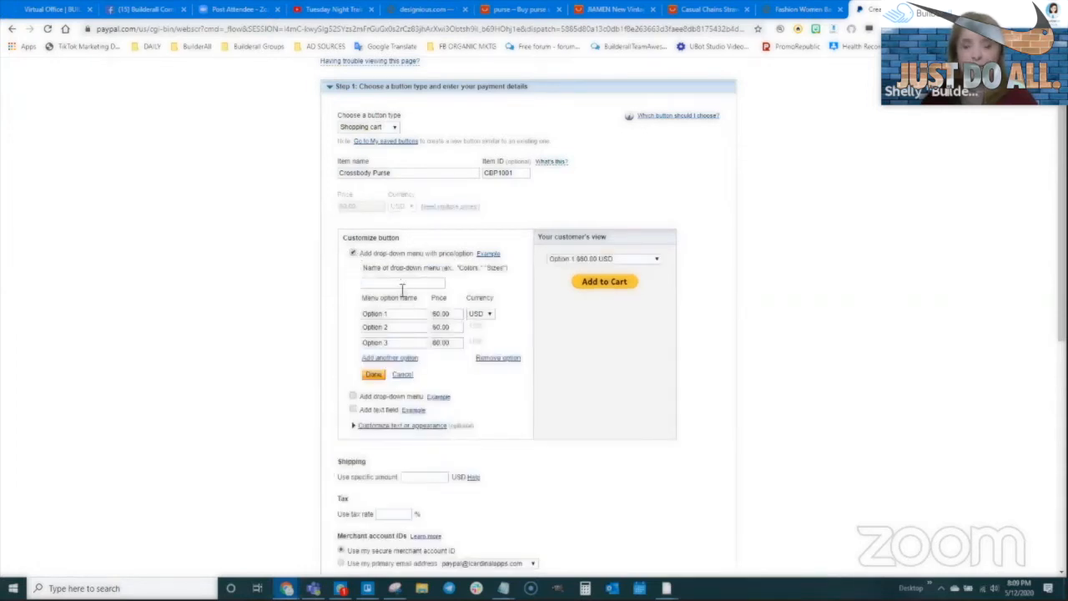
left_click_drag(398, 313, 341, 323)
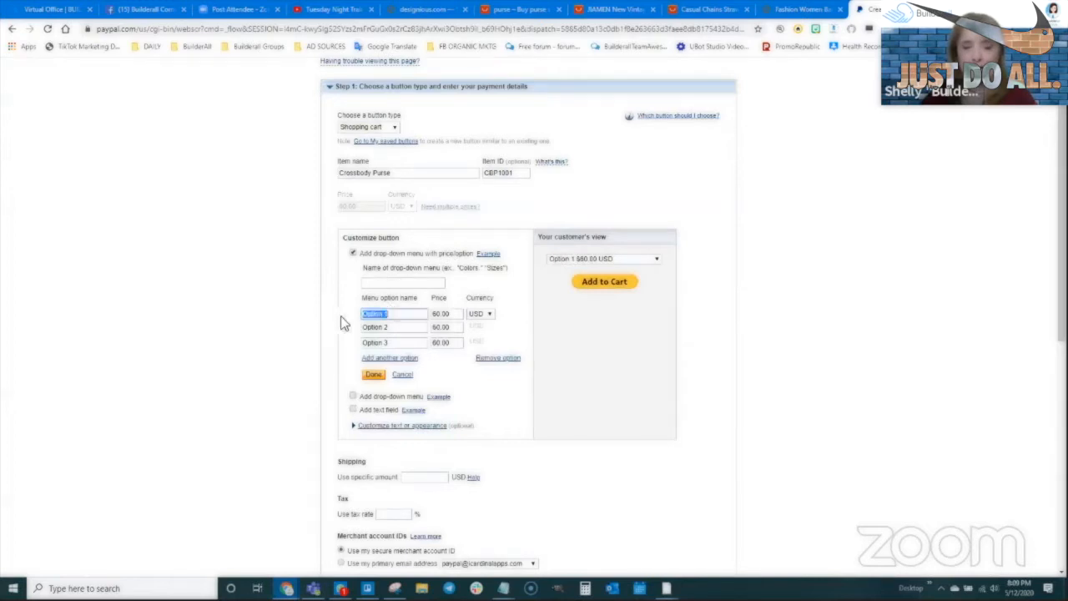
type("Brown")
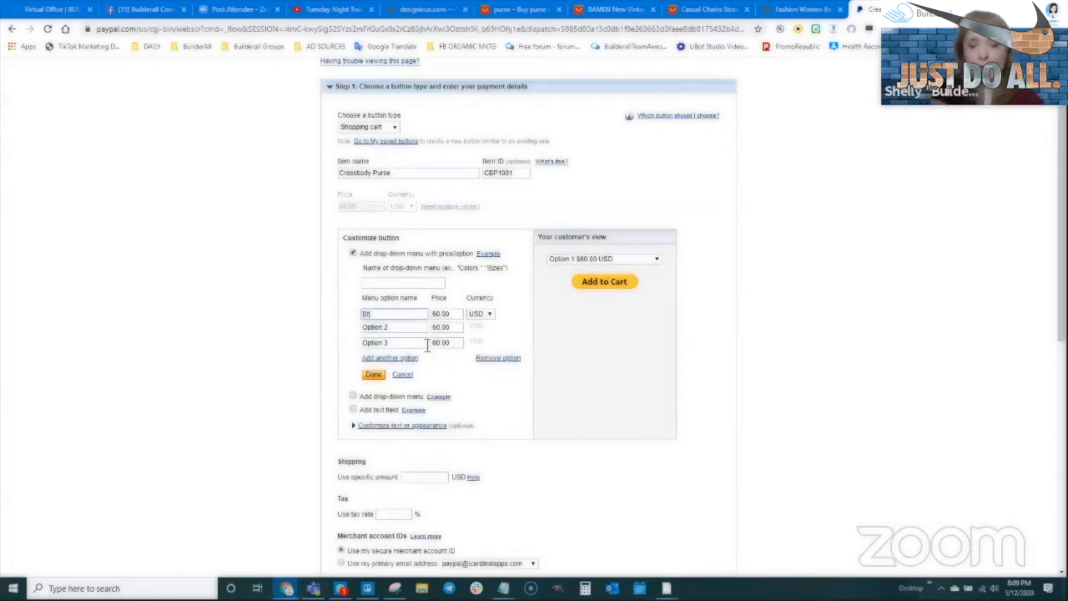
type("Dark Brown")
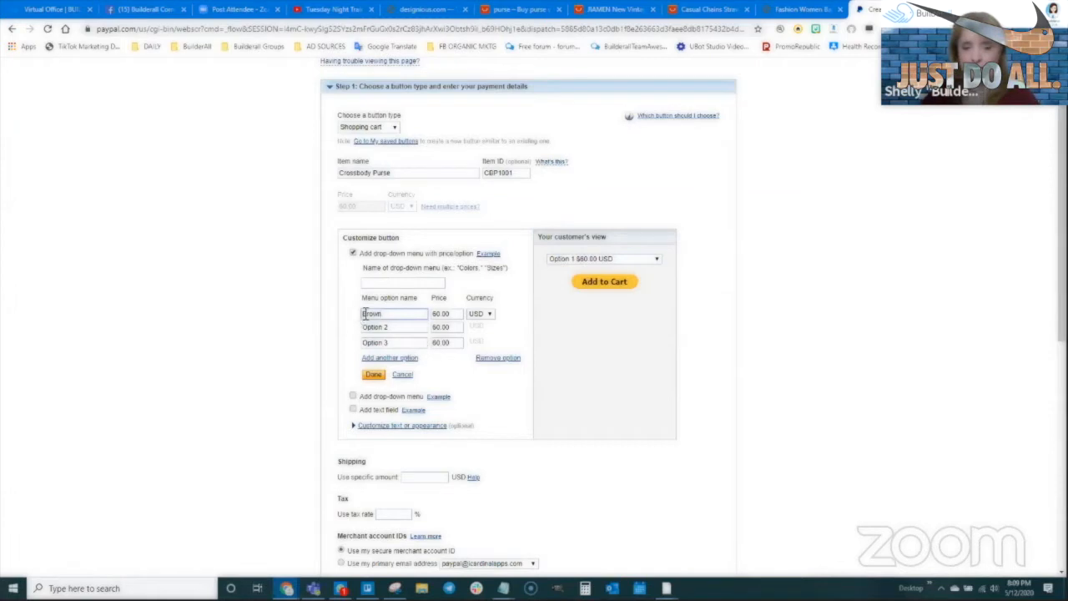
key("Tab")
type("Light Brown")
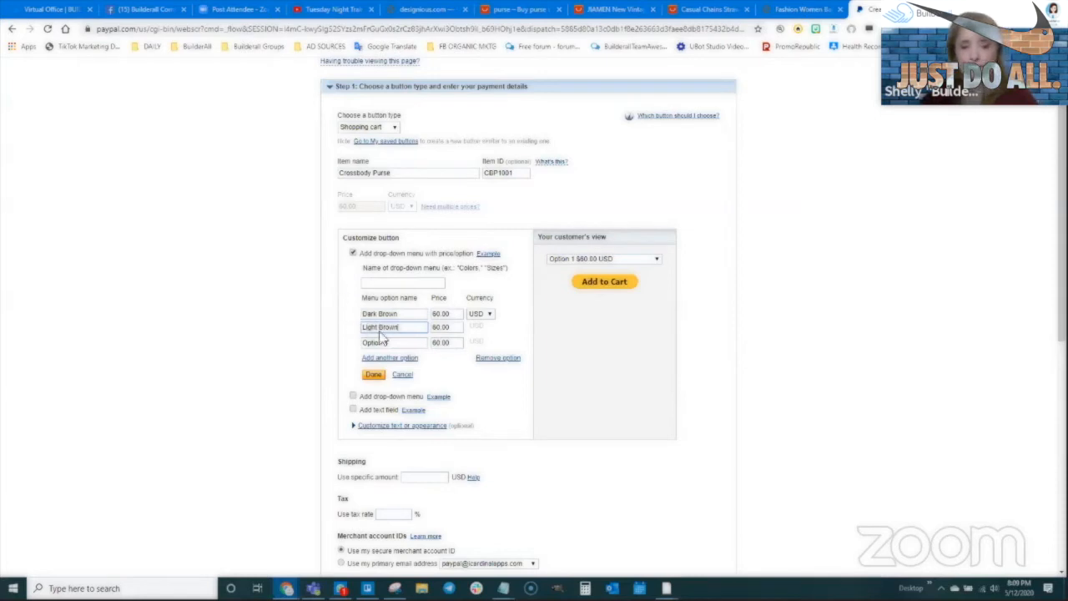
left_click_drag(388, 342, 352, 338)
type("Black")
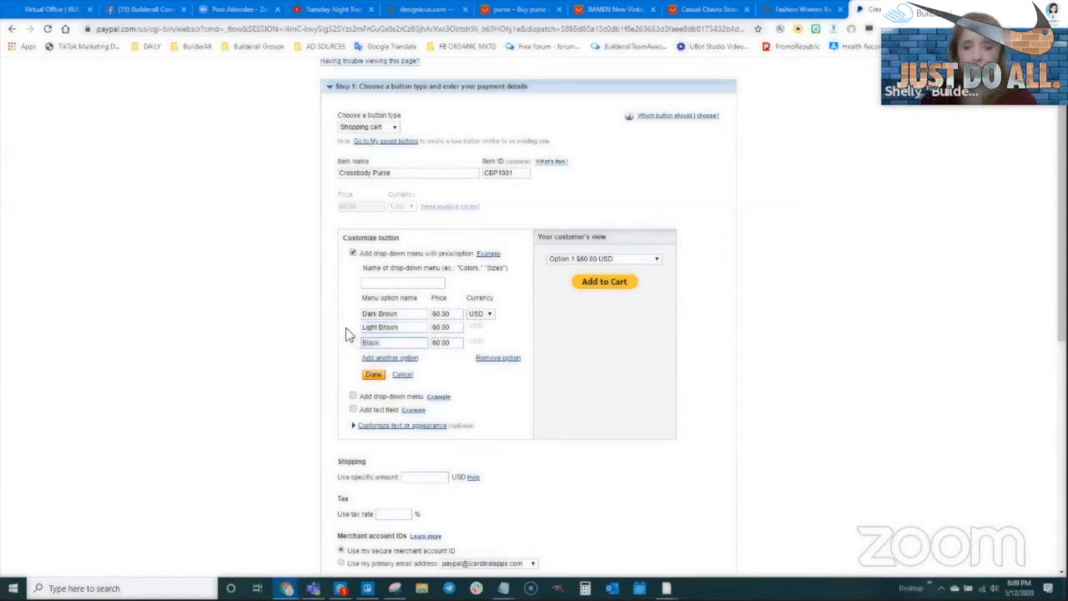
- Name the drop-down menu Color, preview its options, and save it
left_click(402, 283)
type("Color")
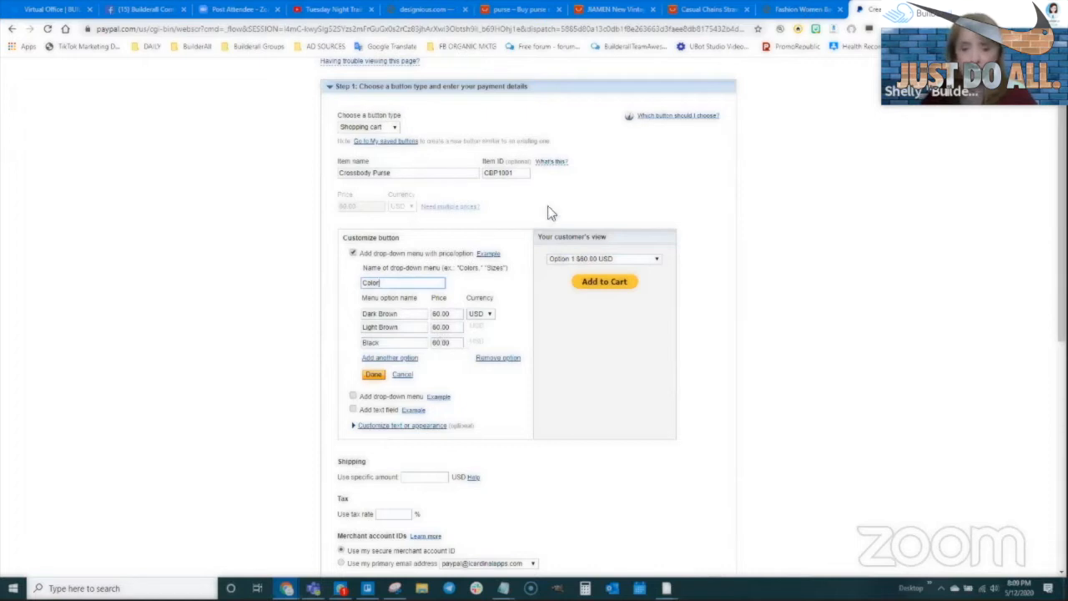
left_click(512, 315)
left_click(619, 260)
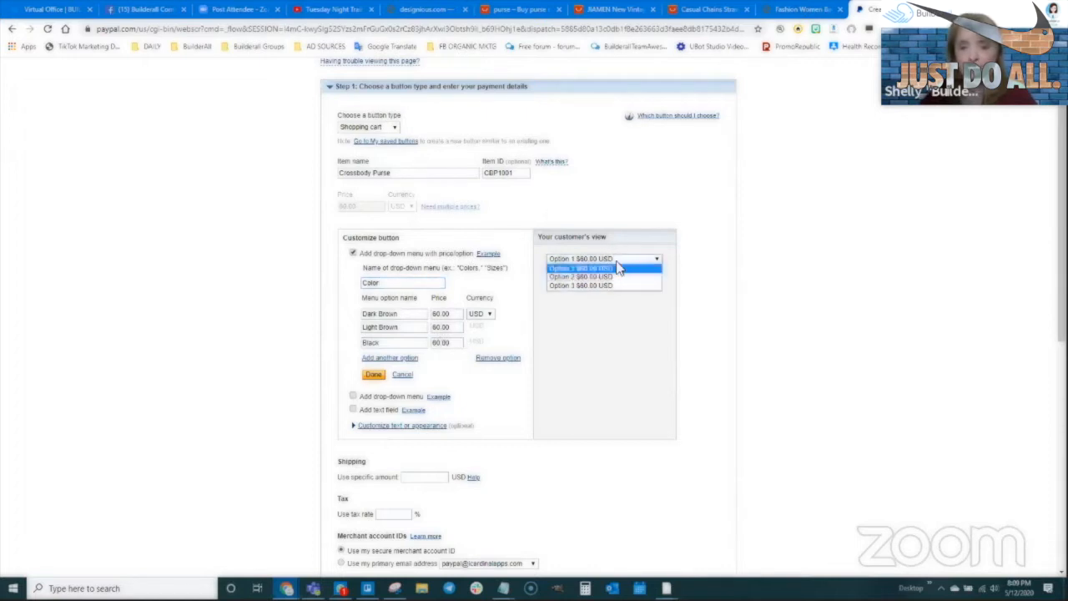
left_click(565, 339)
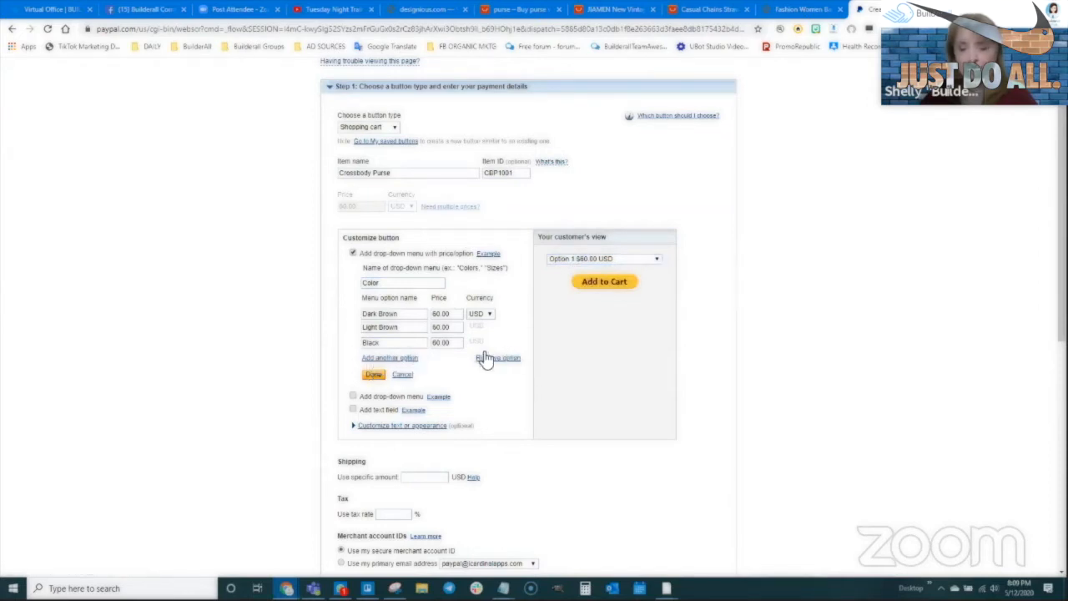
left_click(374, 374)
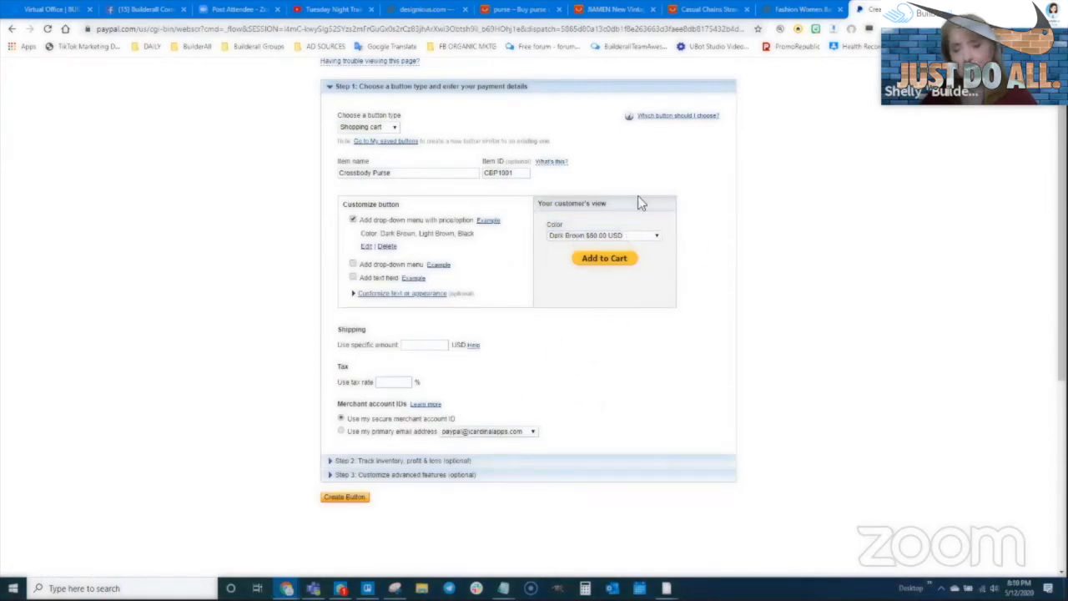
- Preview the Color choices, then add and remove a second drop-down menu
left_click(591, 237)
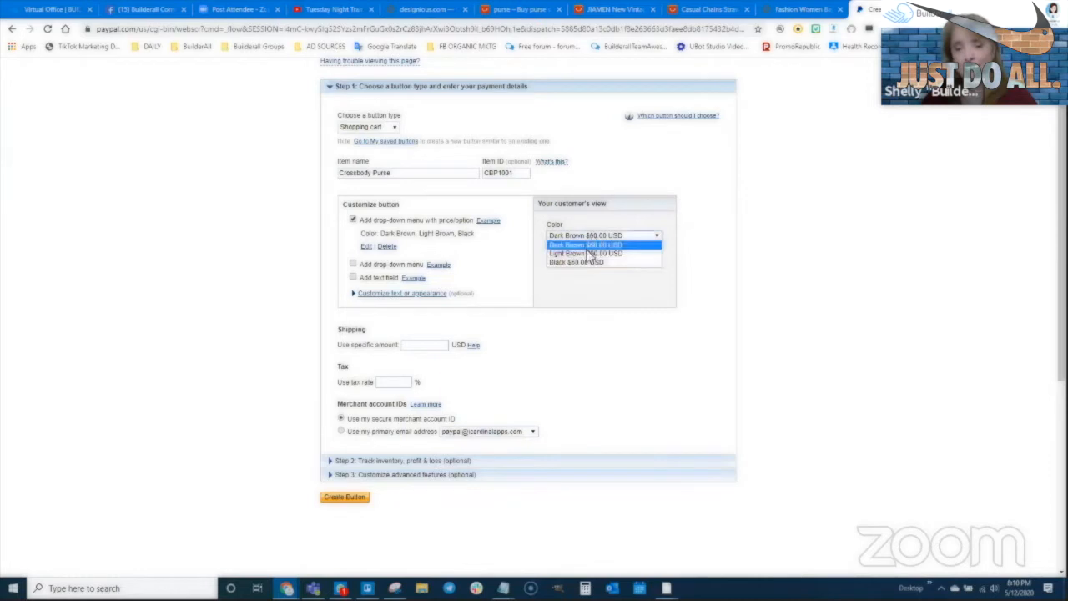
left_click(584, 245)
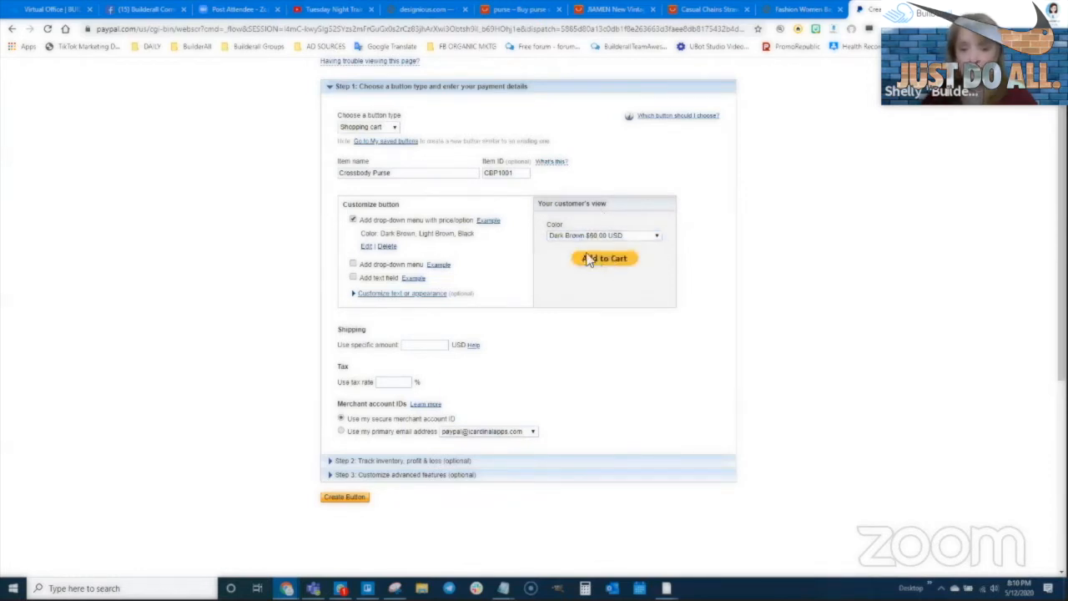
left_click(353, 264)
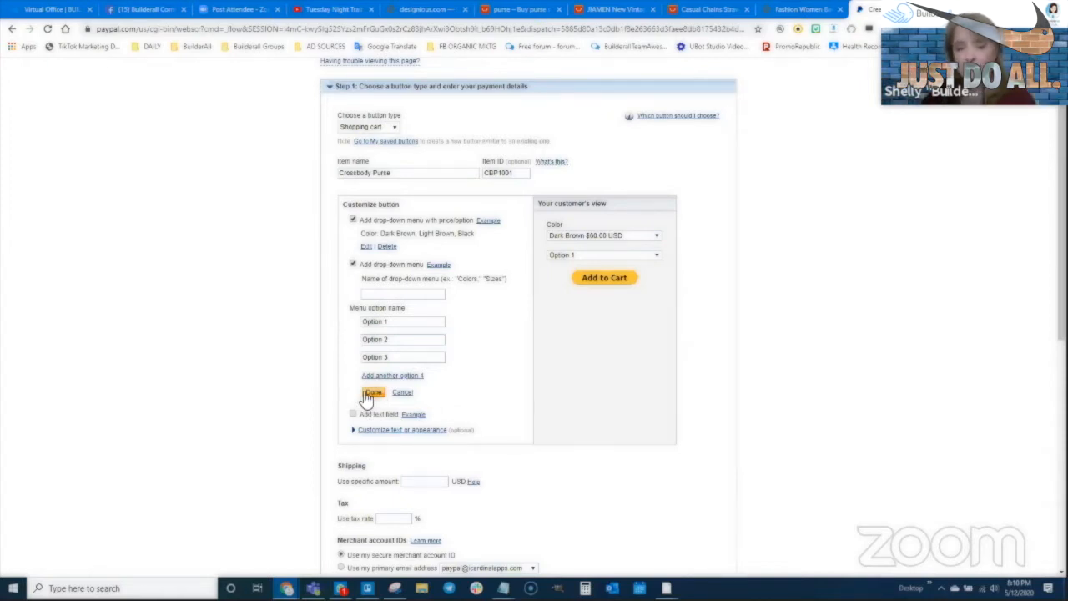
left_click(353, 264)
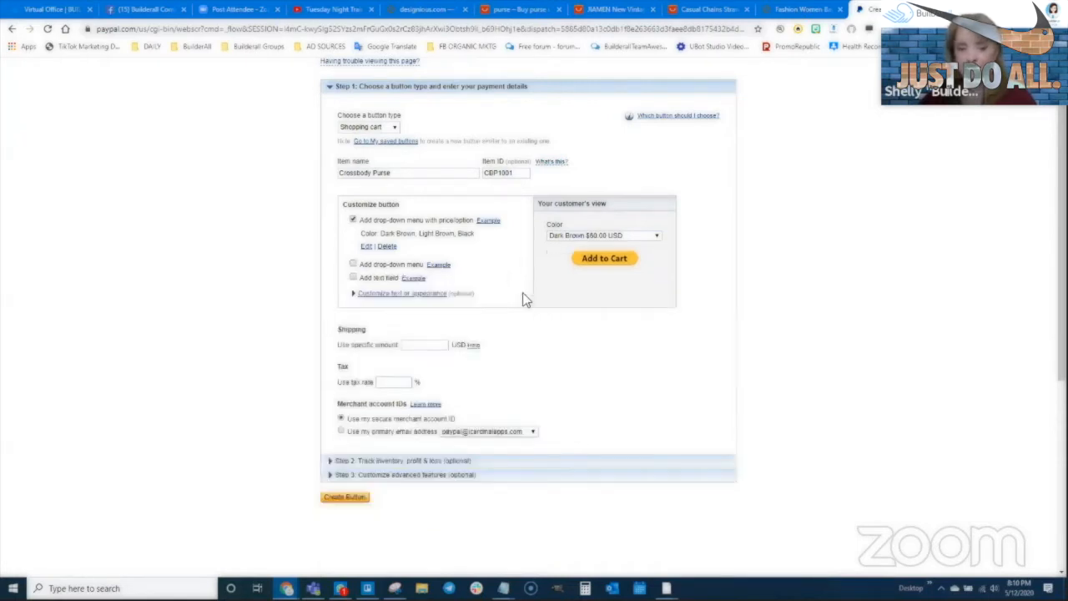
- Add and remove a text field, then expand and collapse the text and appearance options
left_click(353, 278)
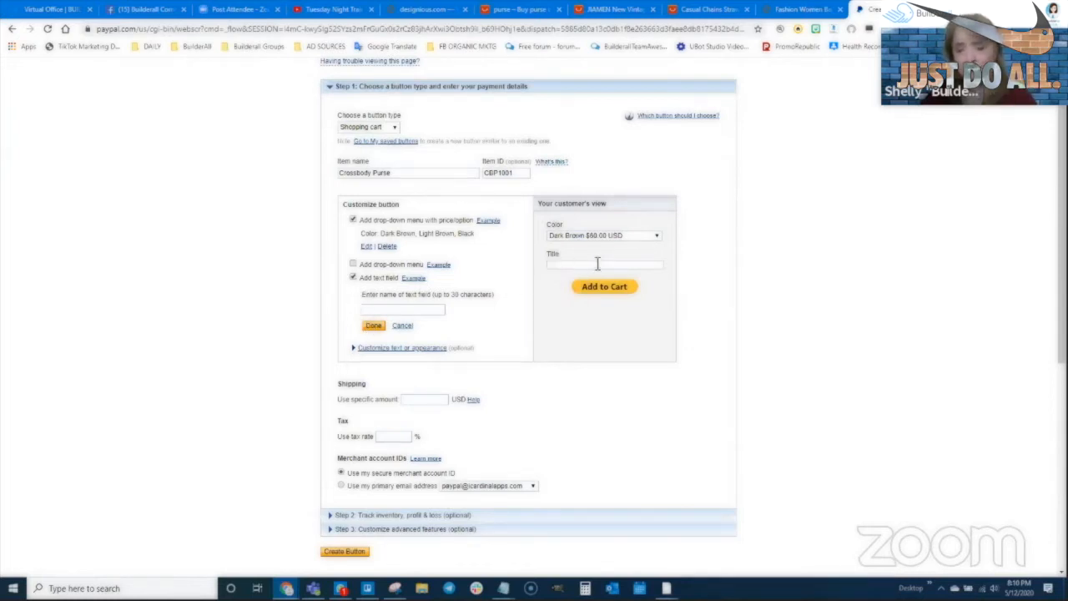
left_click(352, 277)
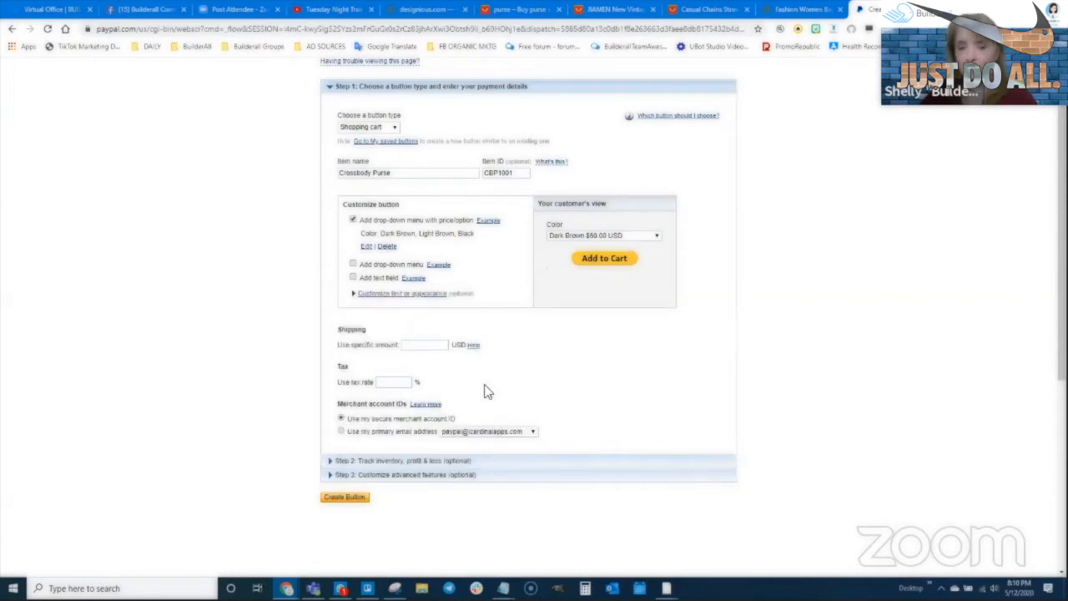
left_click(401, 294)
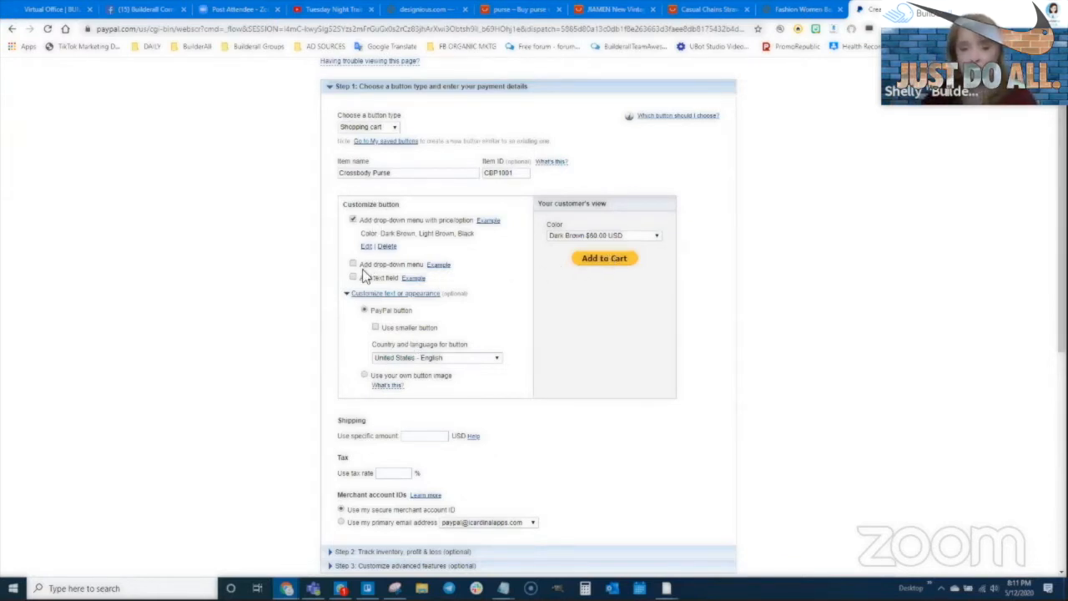
left_click(348, 294)
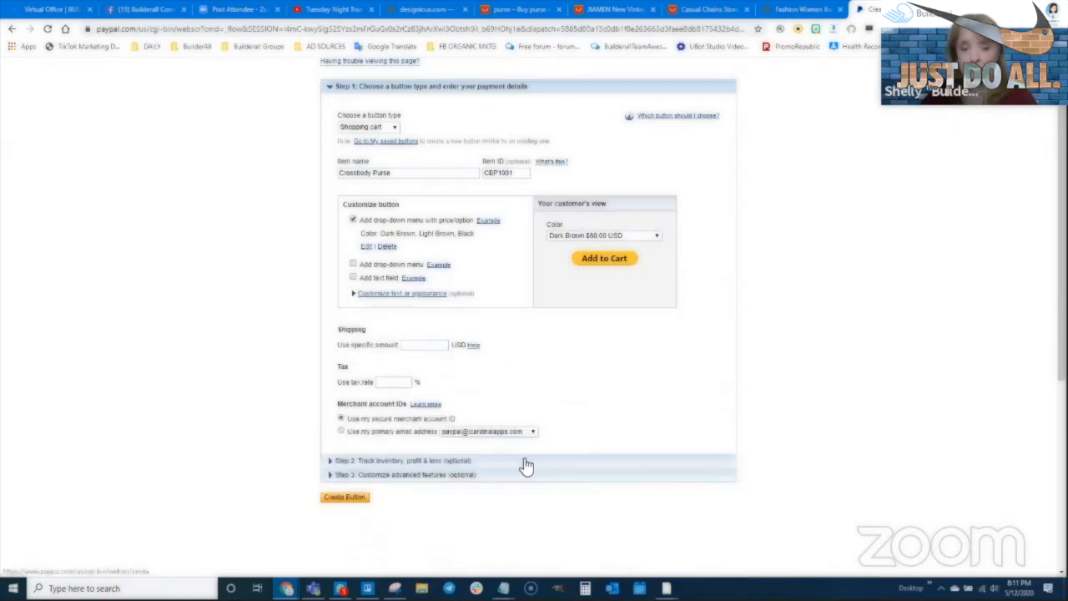
- Set a specific shipping amount of 5.95 USD for the Crossbody Purse
left_click(419, 344)
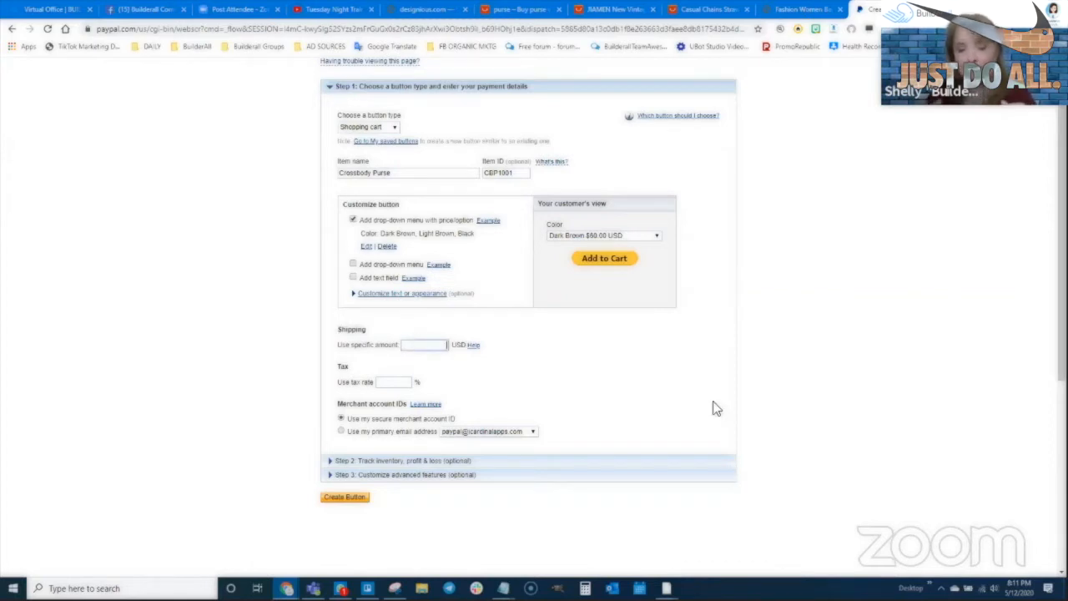
type("5.95")
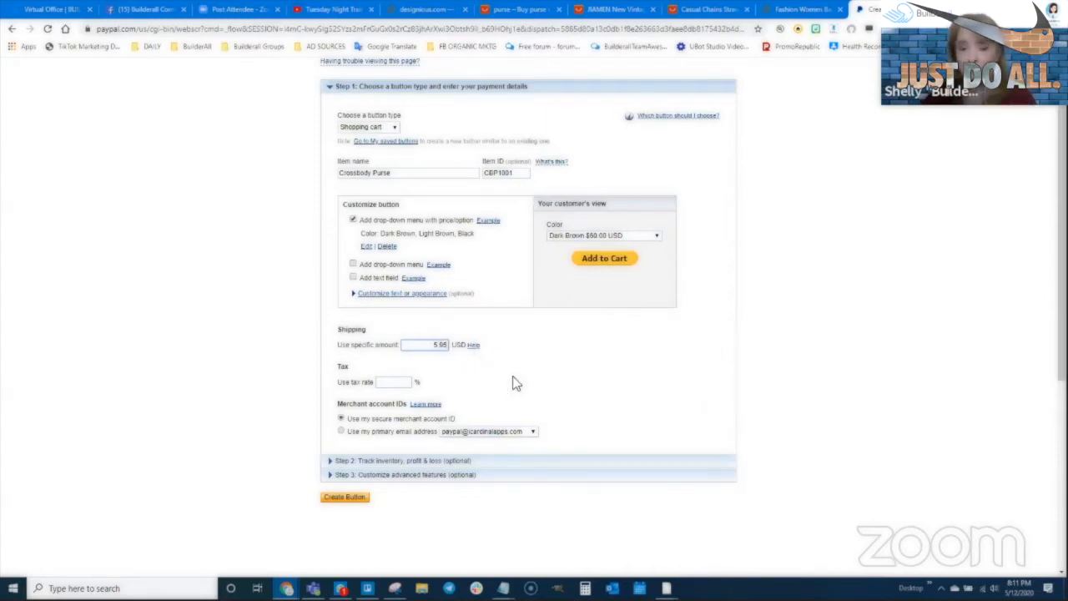
scroll(511, 383, "down", 1)
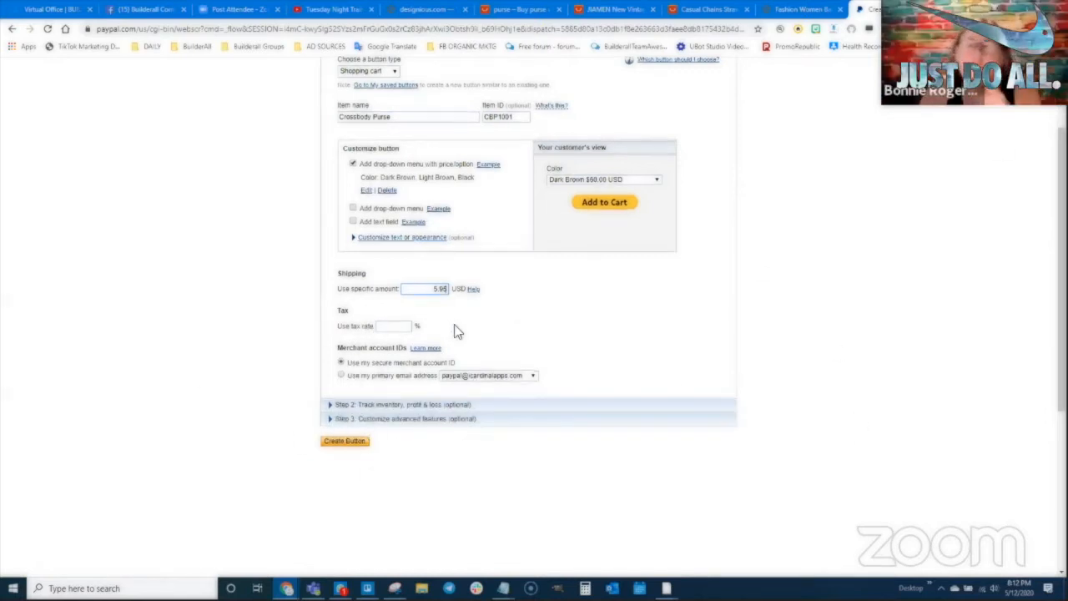
scroll(409, 325, "down", 1)
scroll(358, 330, "up", 1)
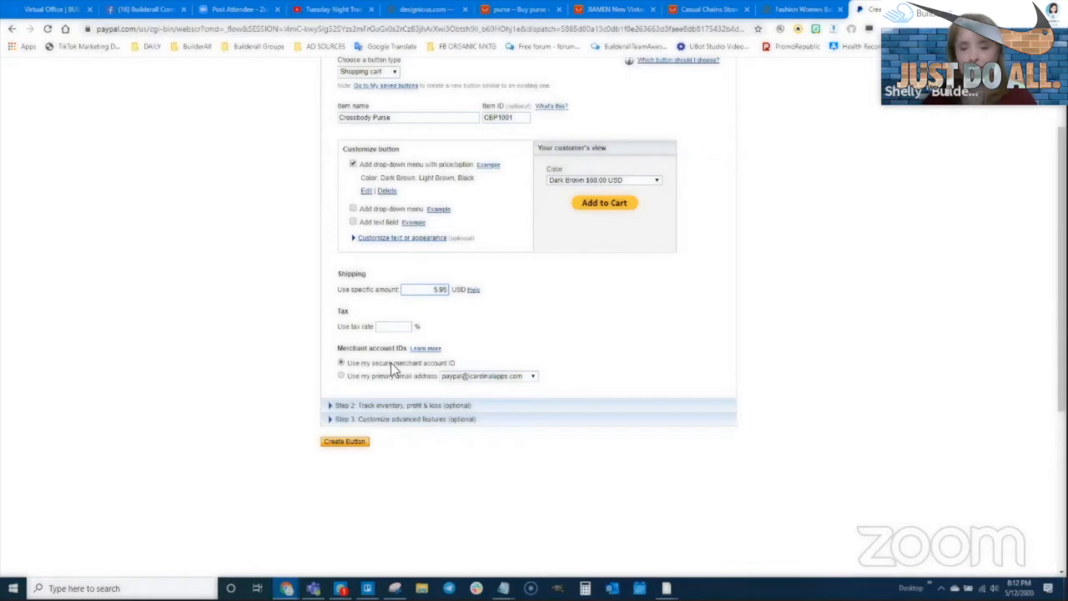
- Keep the secure merchant ID and expand the Step 2 inventory, profit and loss tracking options
left_click(340, 375)
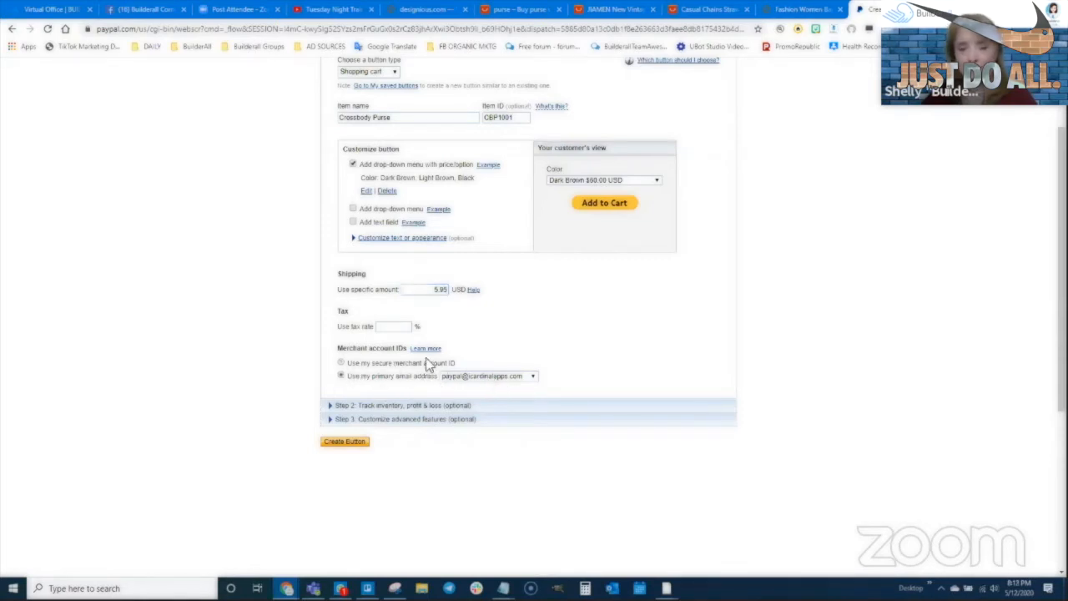
left_click(341, 363)
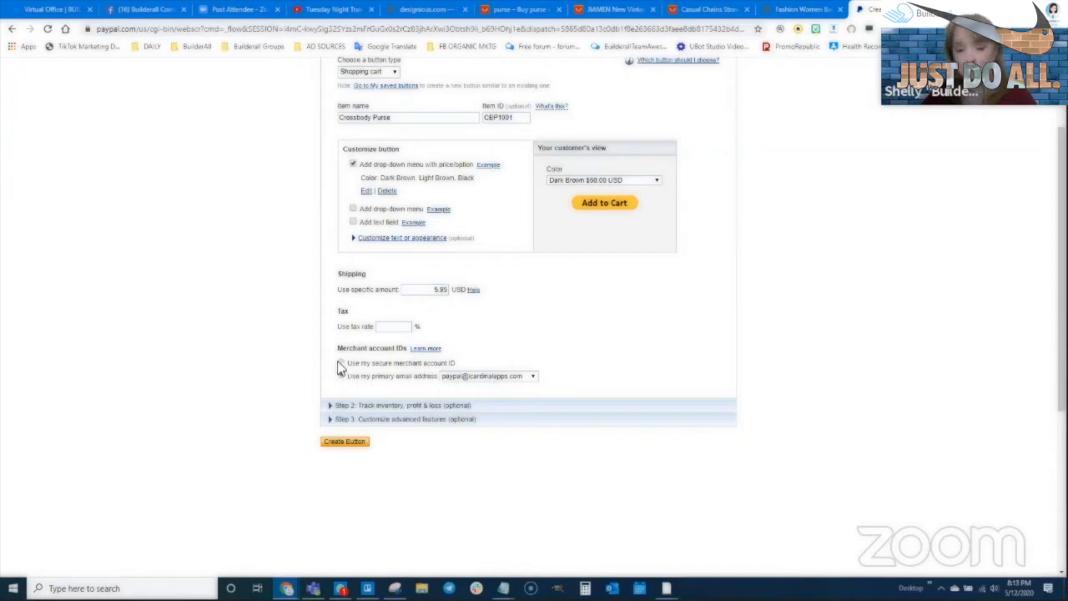
scroll(450, 401, "down", 1)
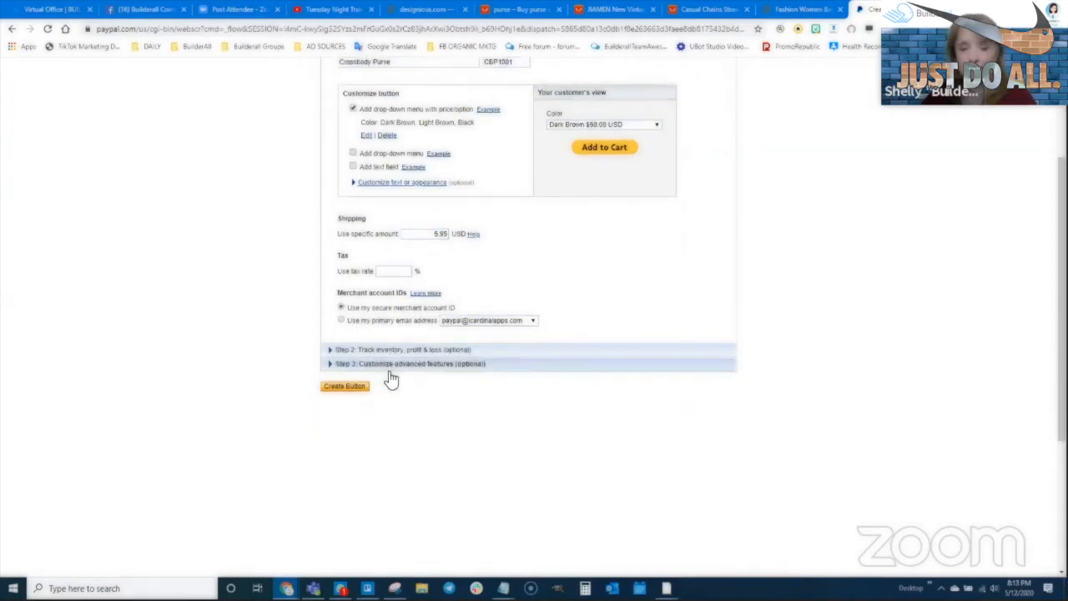
left_click(350, 353)
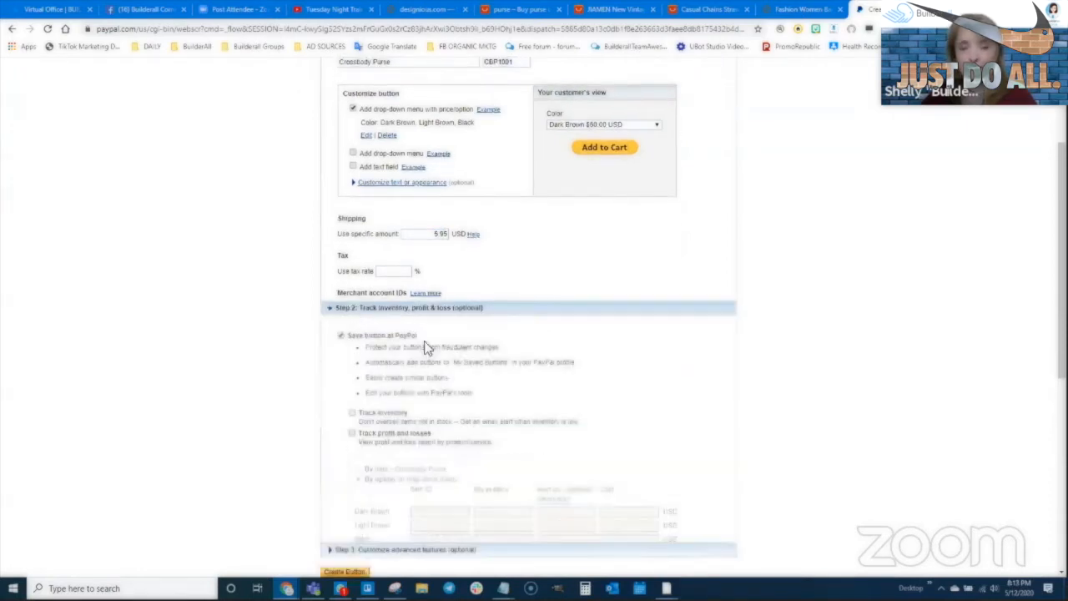
scroll(410, 202, "up", 1)
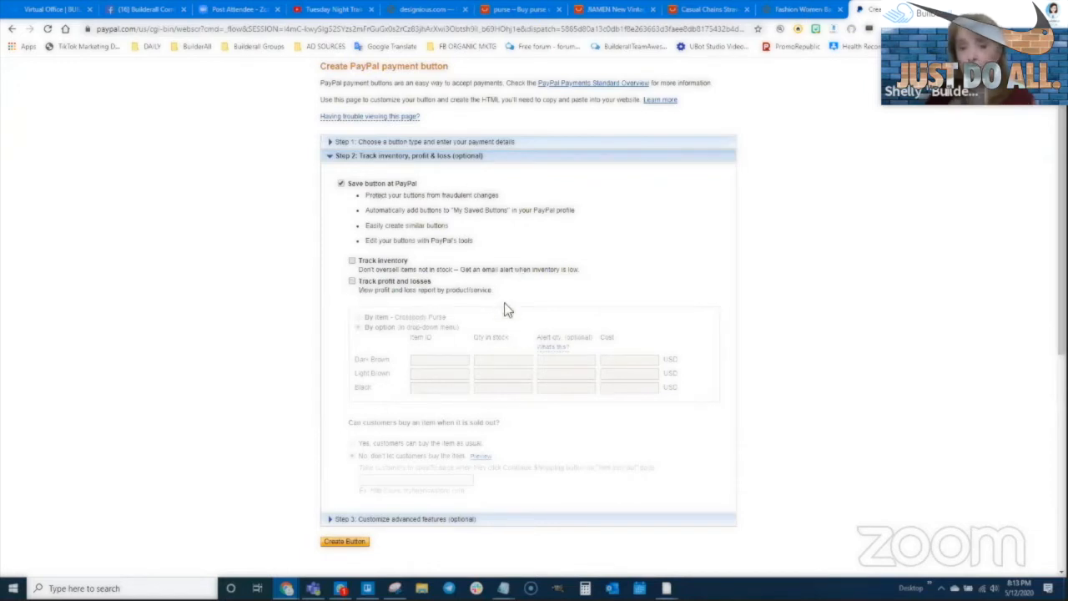
- In Step 3, disable special instructions and enable the finish-checkout return URL instead of a cancel URL
left_click(417, 163)
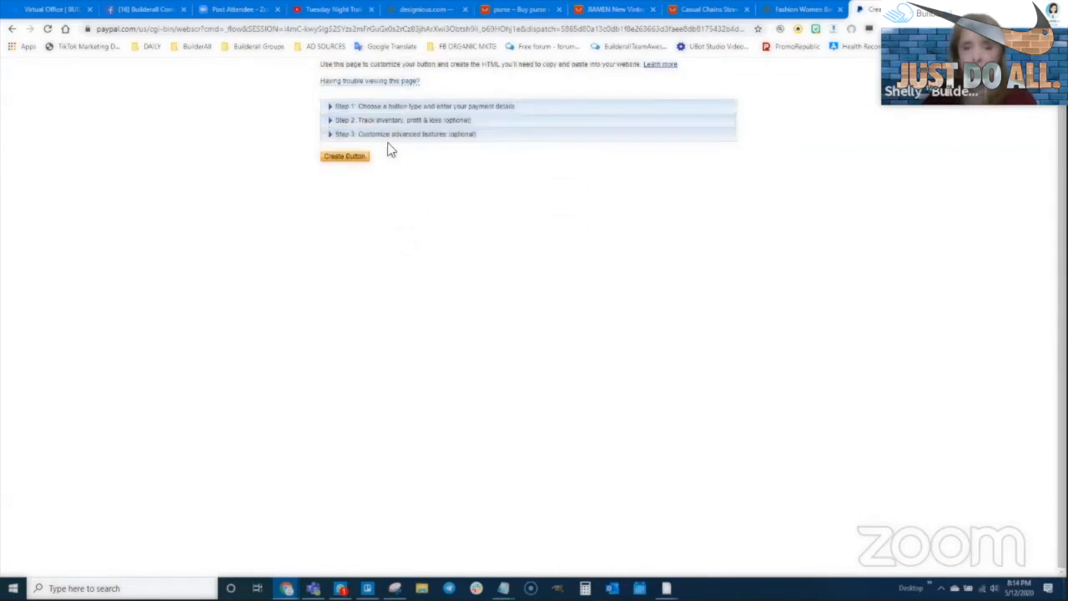
left_click(390, 135)
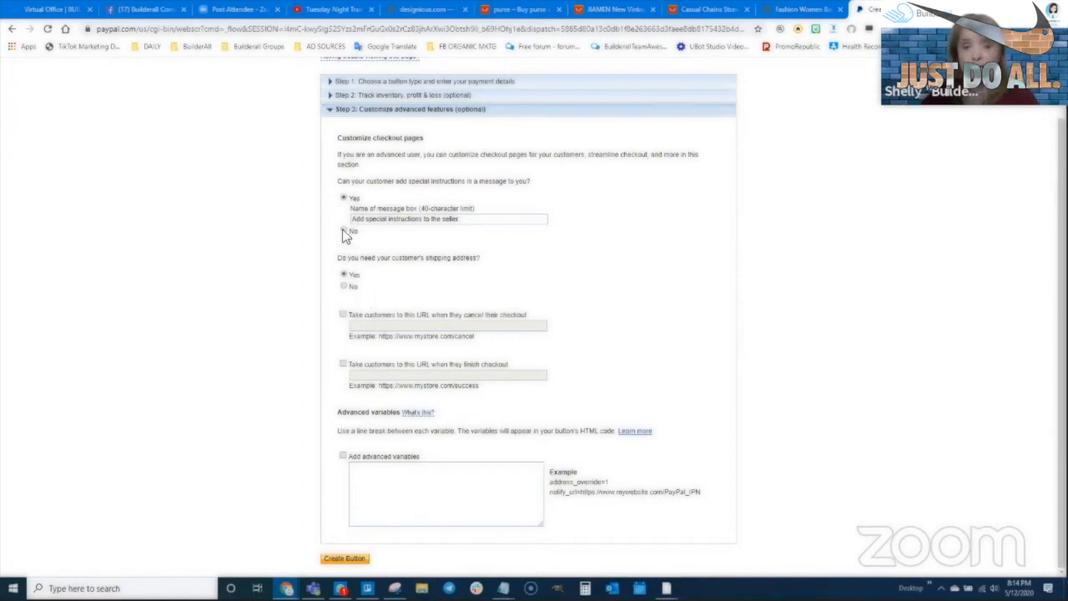
left_click(344, 232)
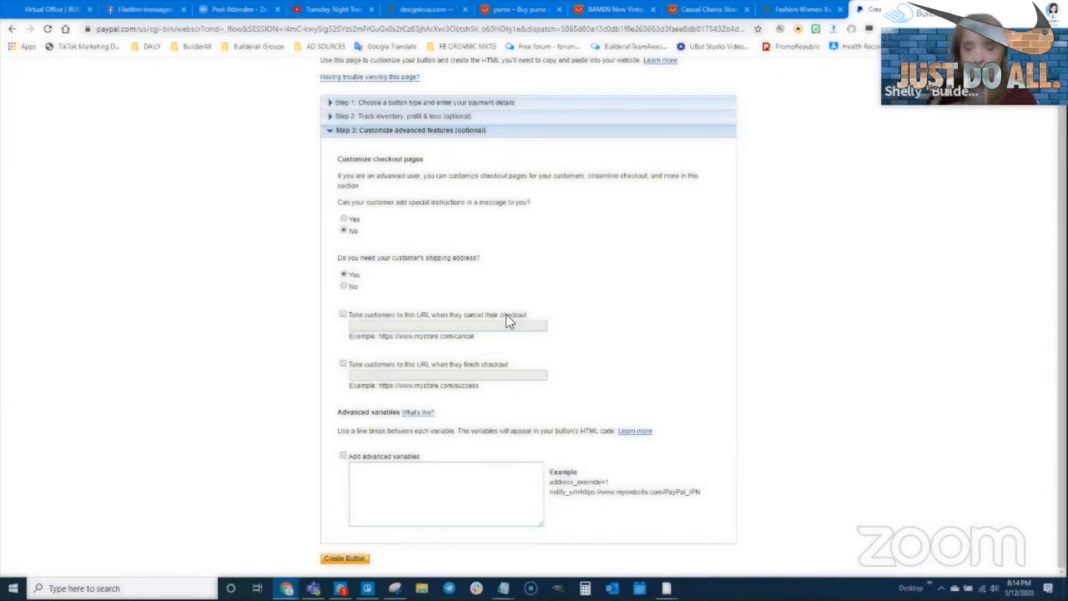
left_click(343, 315)
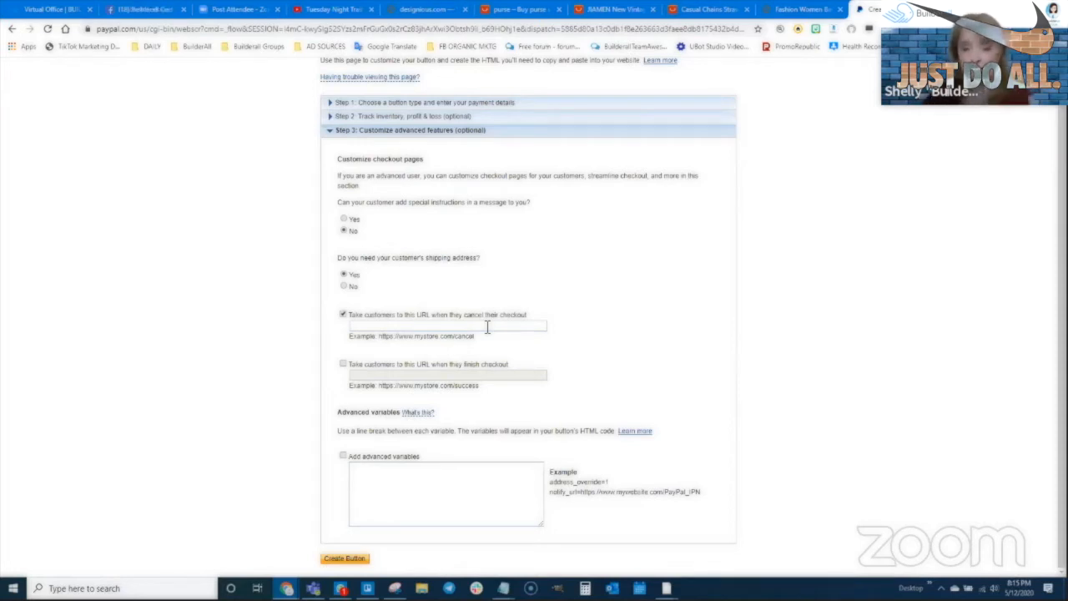
left_click(344, 314)
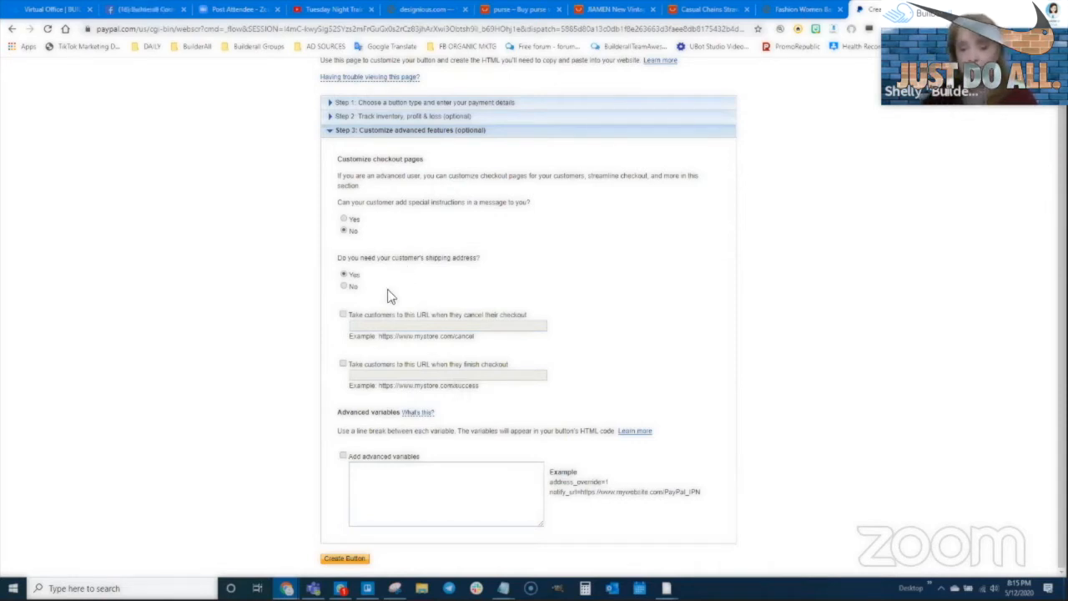
left_click(343, 364)
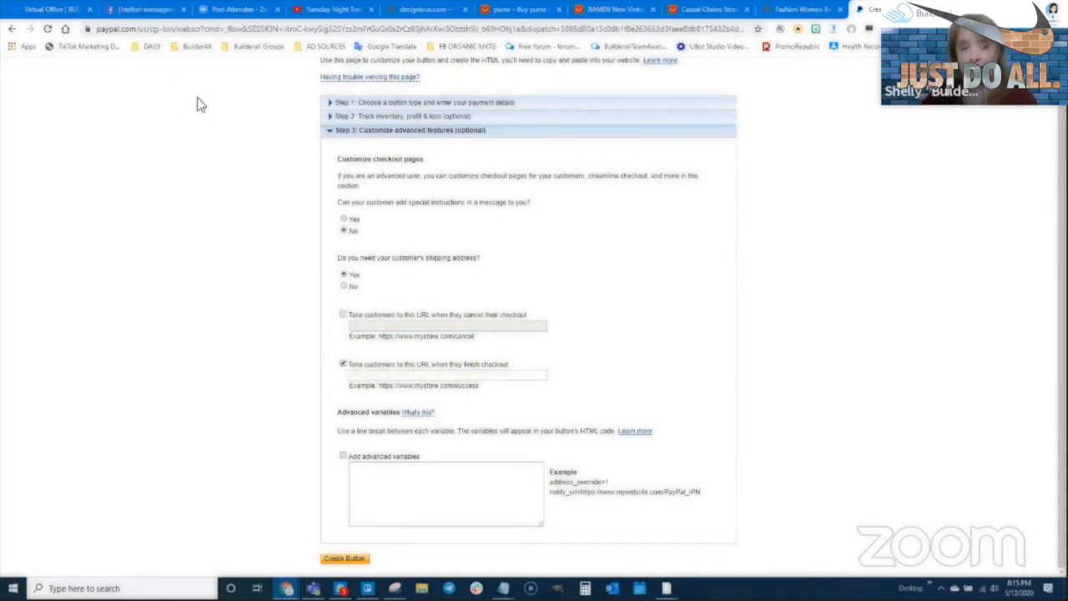
- In the Cheetah pages dashboard, try viewing the THANK YOU page, which is not live yet
mouse_move(287, 588)
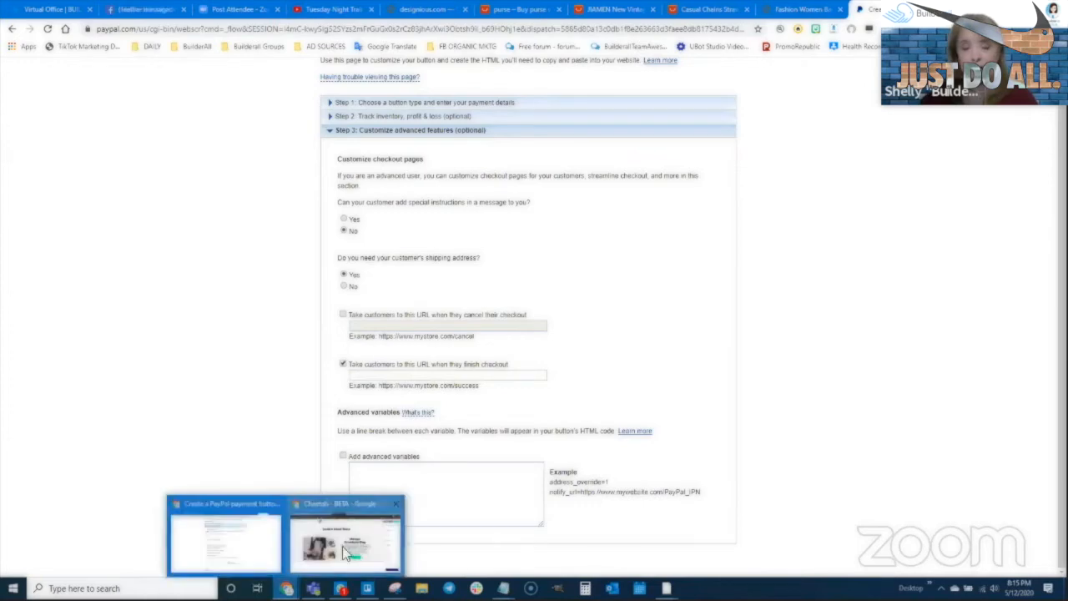
left_click(342, 546)
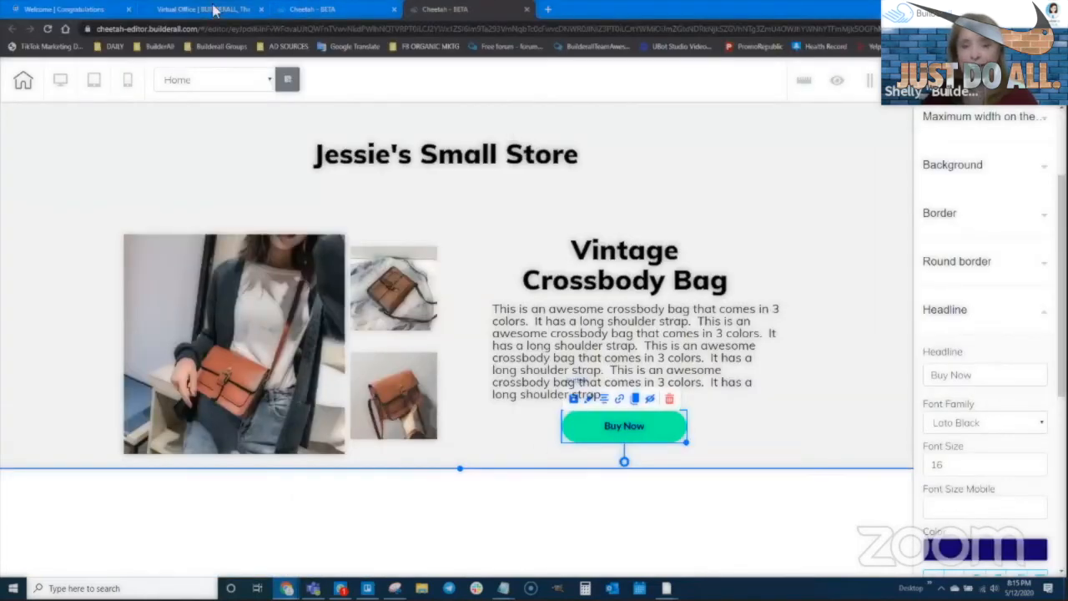
left_click(313, 9)
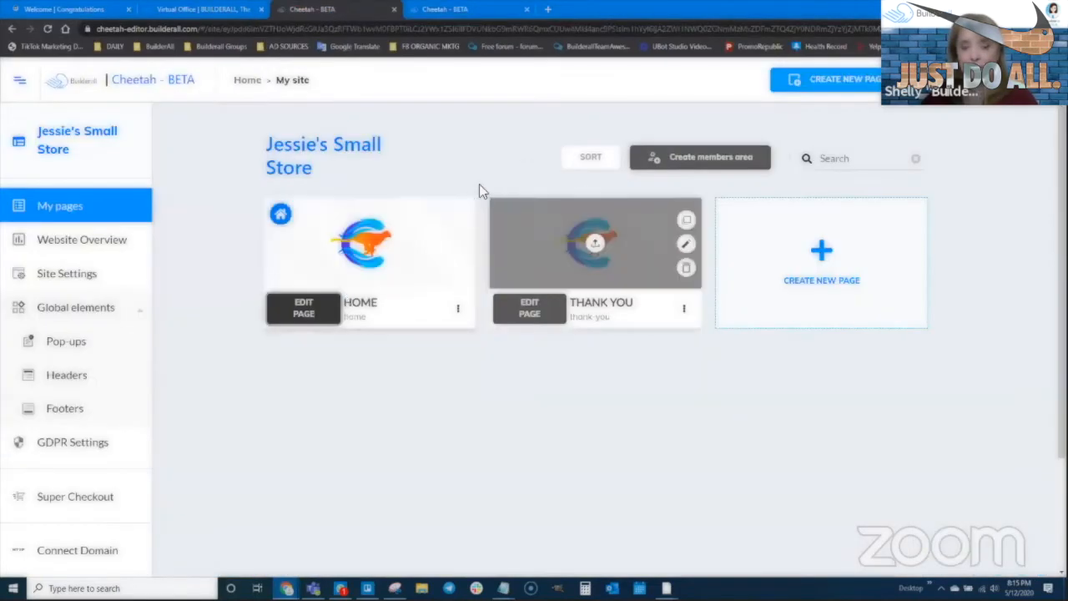
left_click(684, 309)
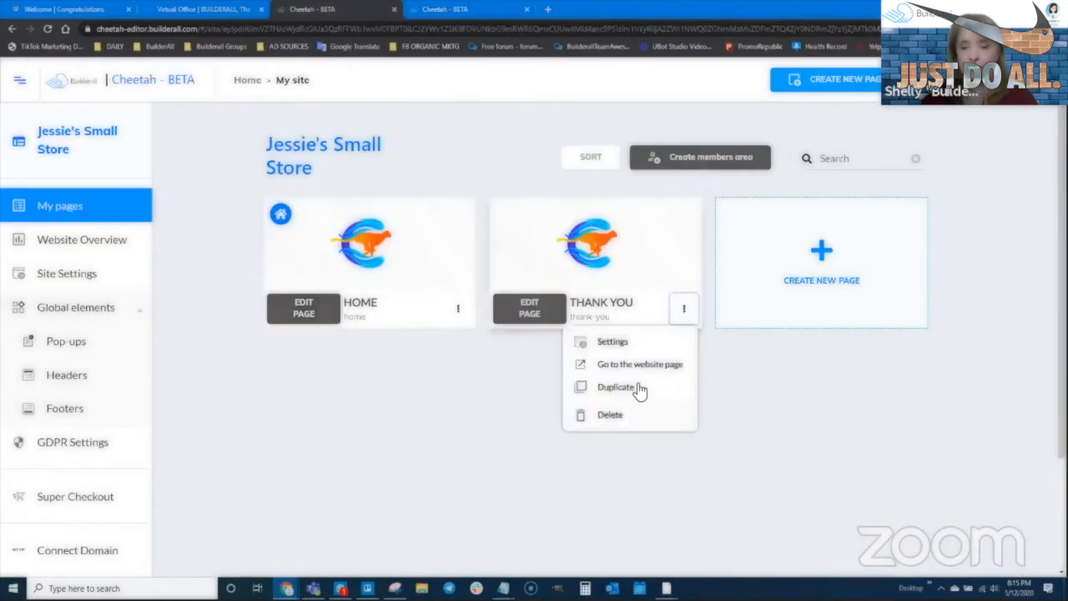
left_click(632, 364)
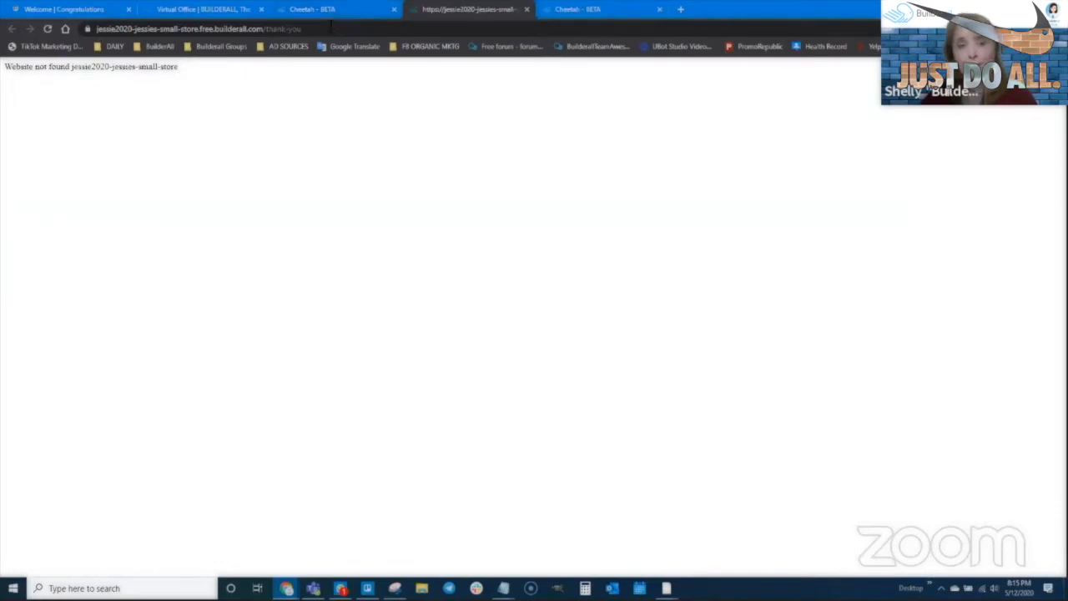
key("ctrl+w")
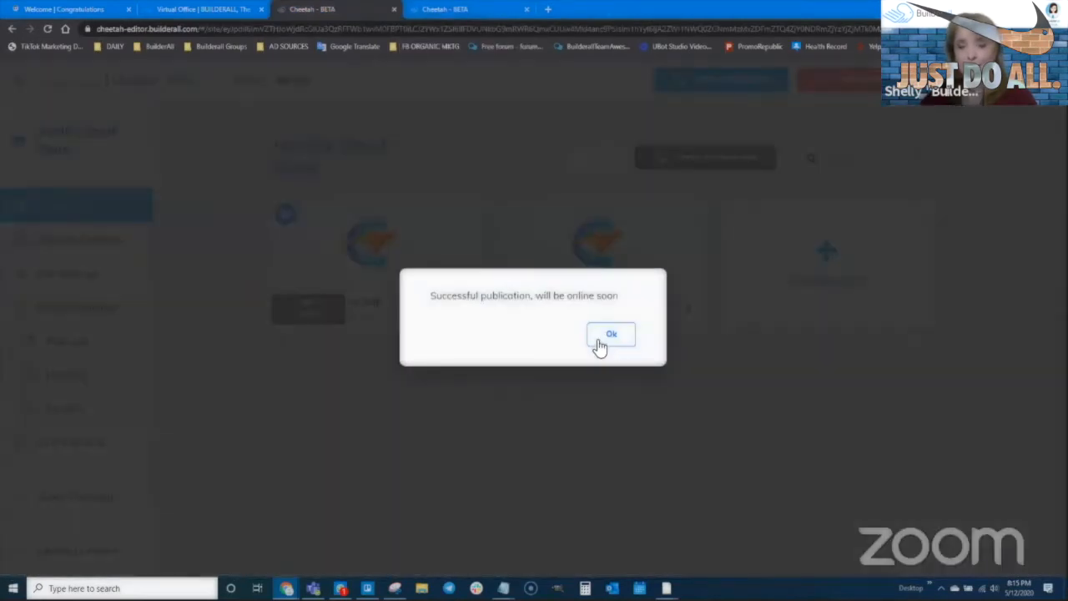
- Publish Jessie's Small Store, open the live THANK YOU page and copy its URL
left_click(597, 337)
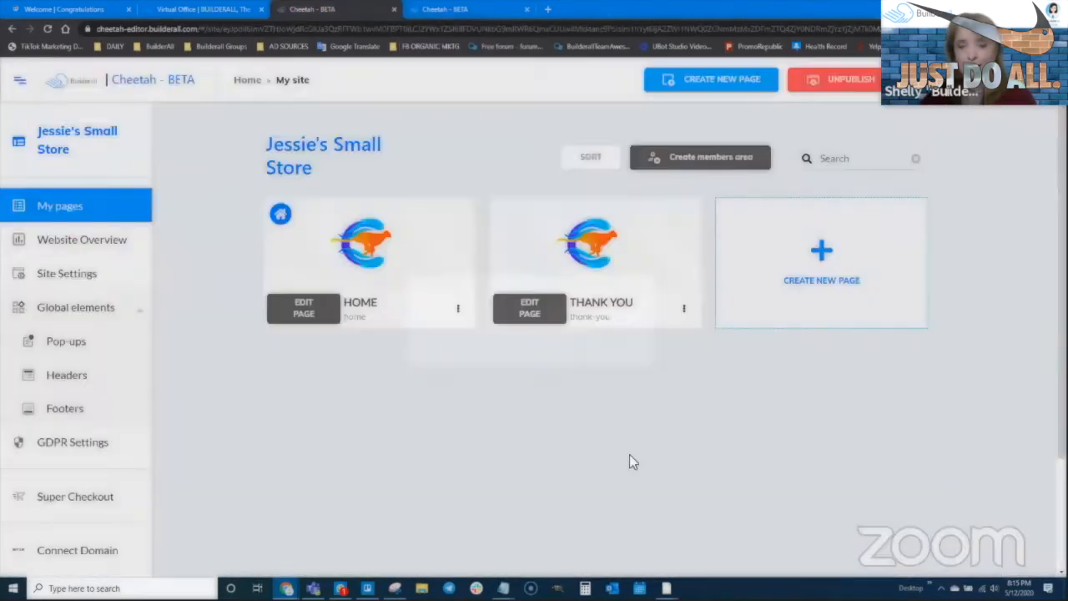
left_click(681, 310)
left_click(658, 368)
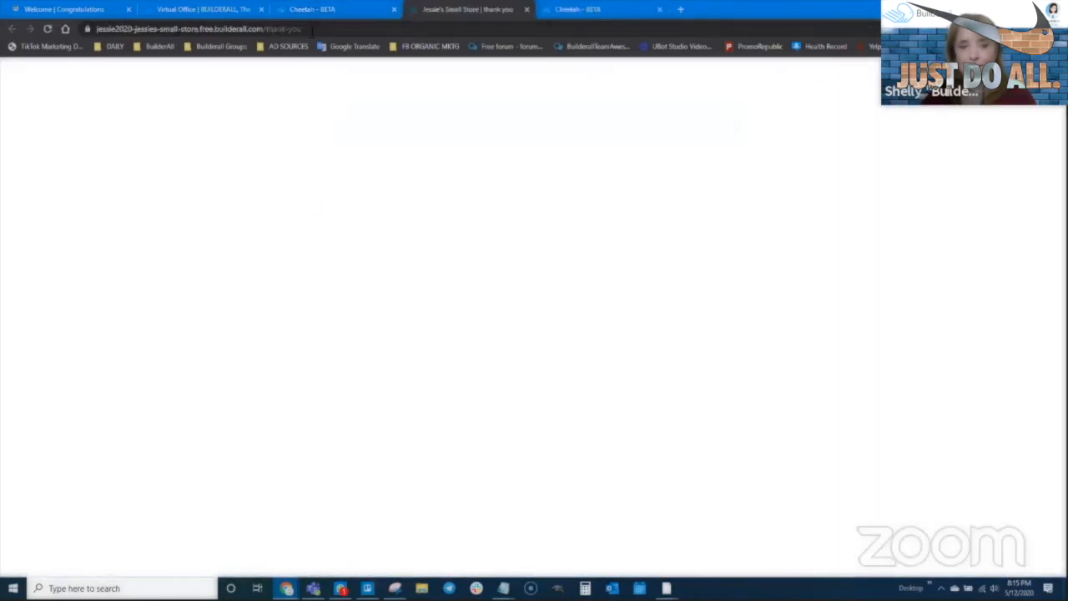
left_click(312, 29)
key("ctrl+c")
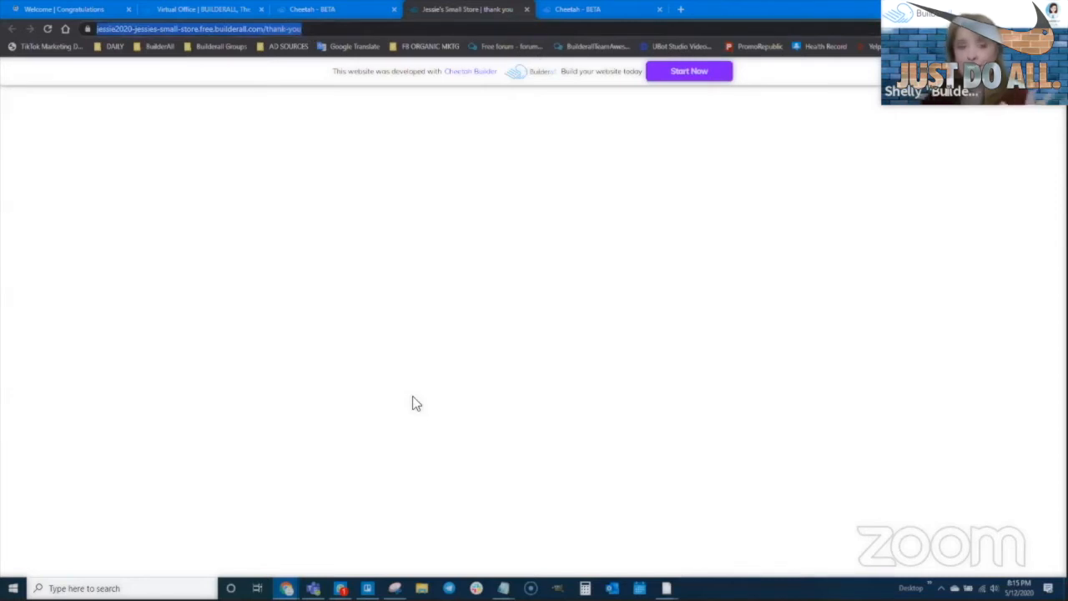
mouse_move(286, 588)
left_click(250, 560)
- Paste the thank-you page URL as the finish-checkout return URL
left_click(439, 377)
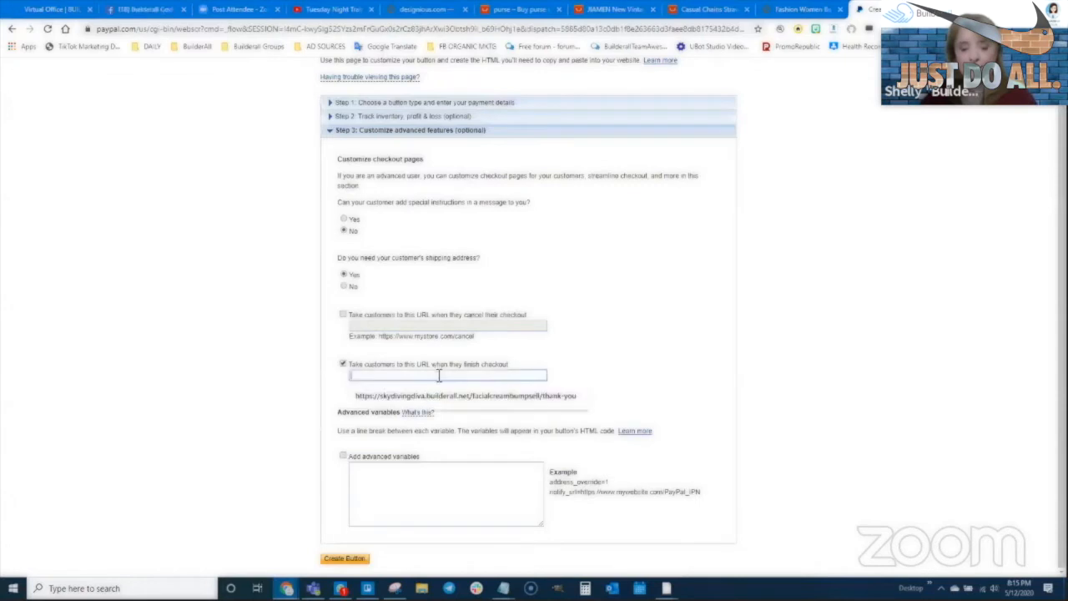
key("ctrl+v")
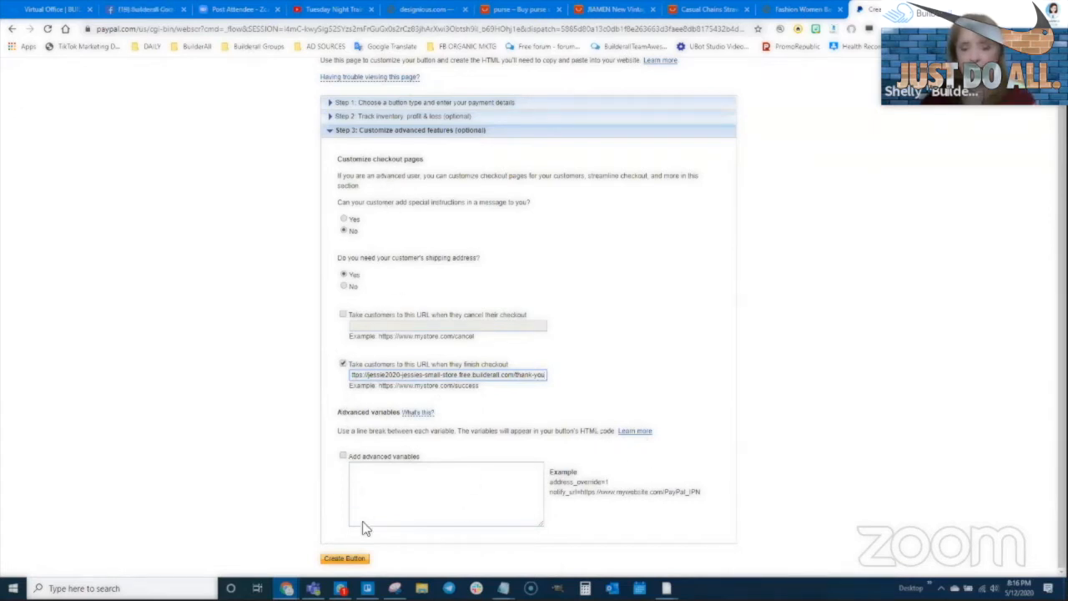
- Generate the Dark Brown $60.00 Add to Cart button, select its HTML code, then show the thank-you page window
left_click(351, 560)
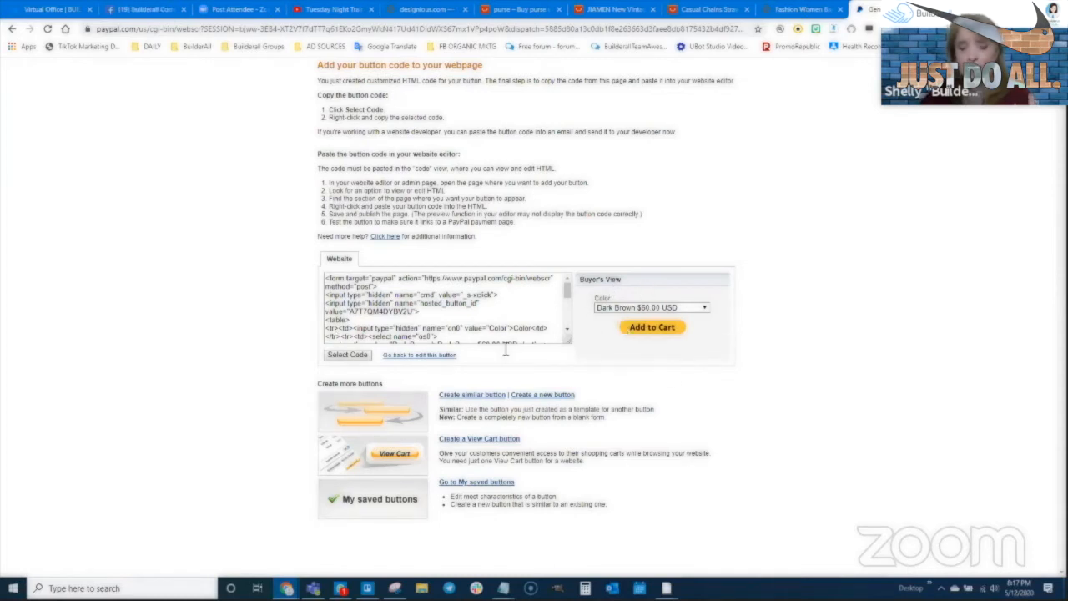
left_click(349, 356)
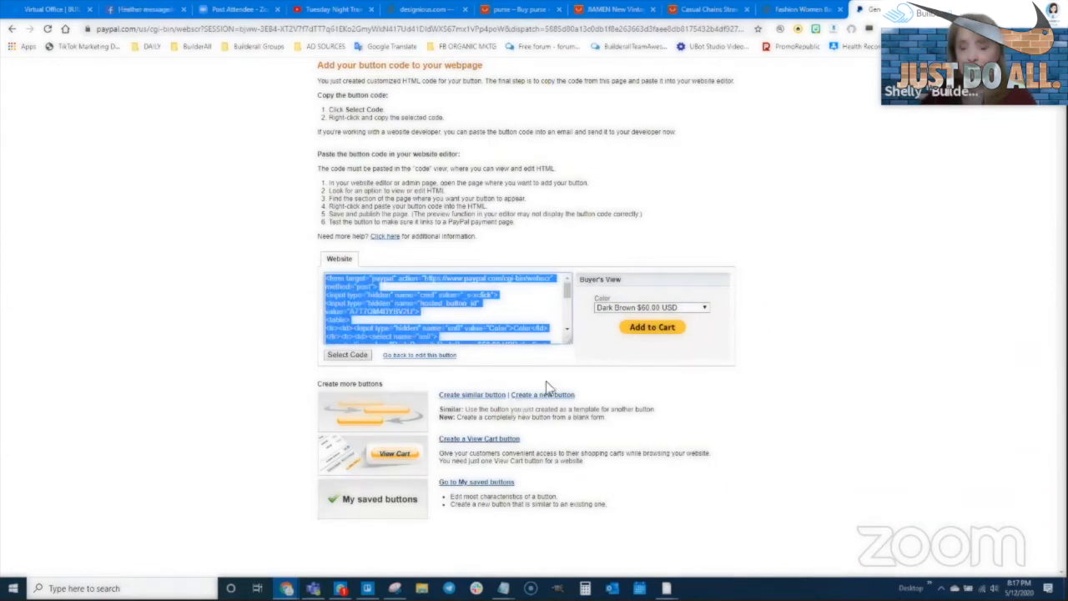
mouse_move(286, 588)
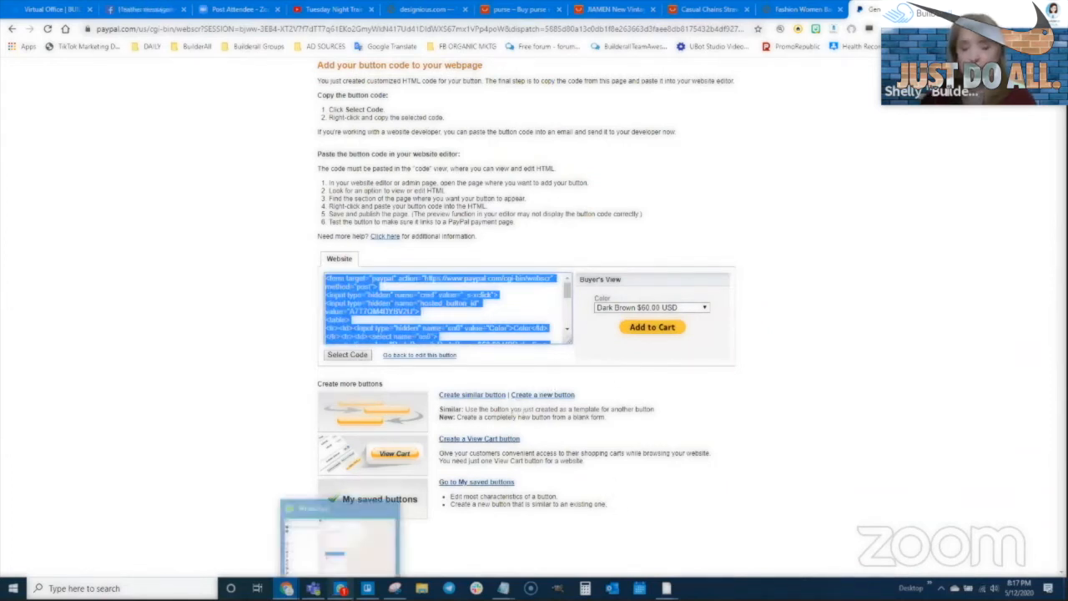
left_click(340, 553)
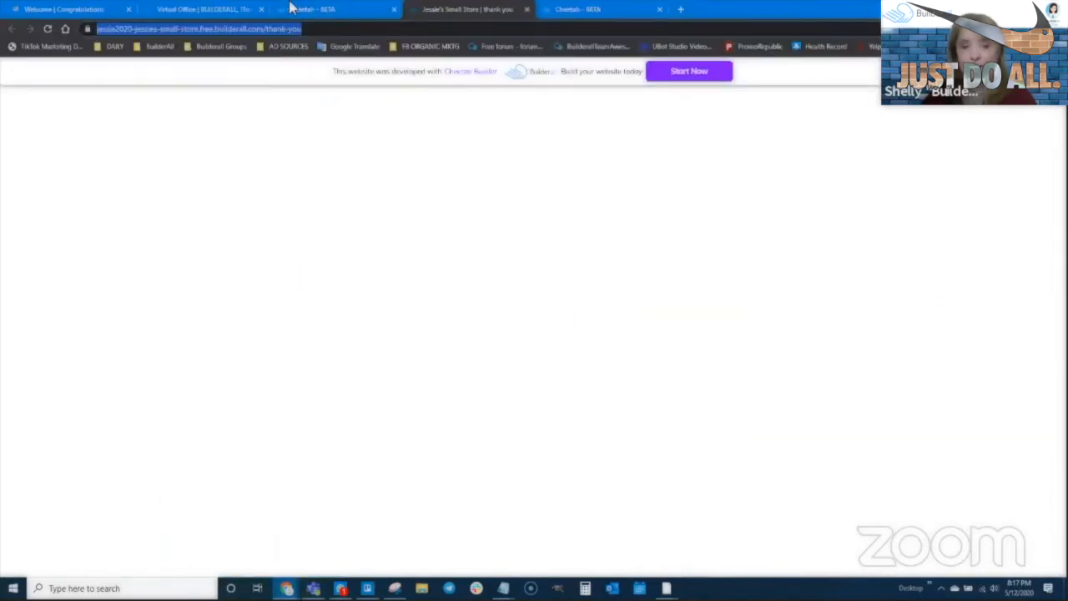
- Close the thank-you and duplicate tabs and bring up the HOME page in the Cheetah editor
left_click(339, 11)
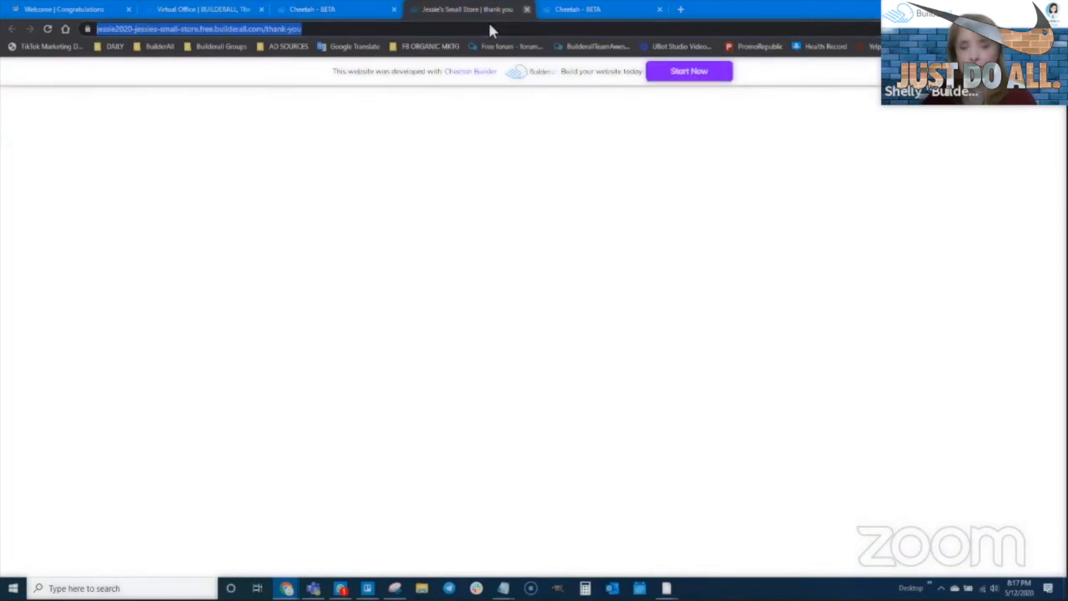
left_click(526, 9)
left_click(303, 307)
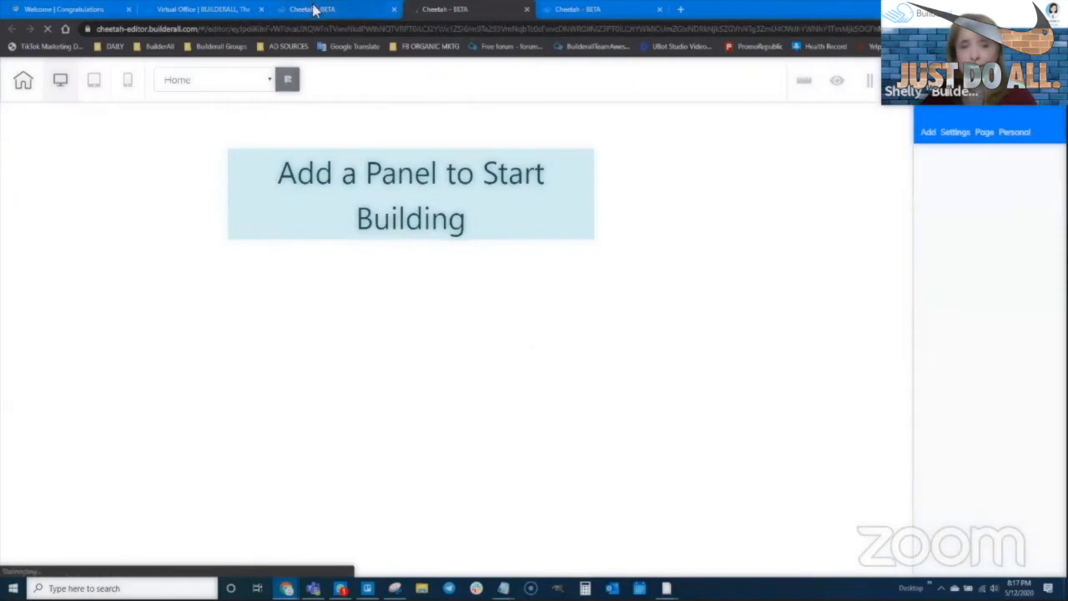
left_click(322, 10)
left_click(230, 8)
left_click(387, 14)
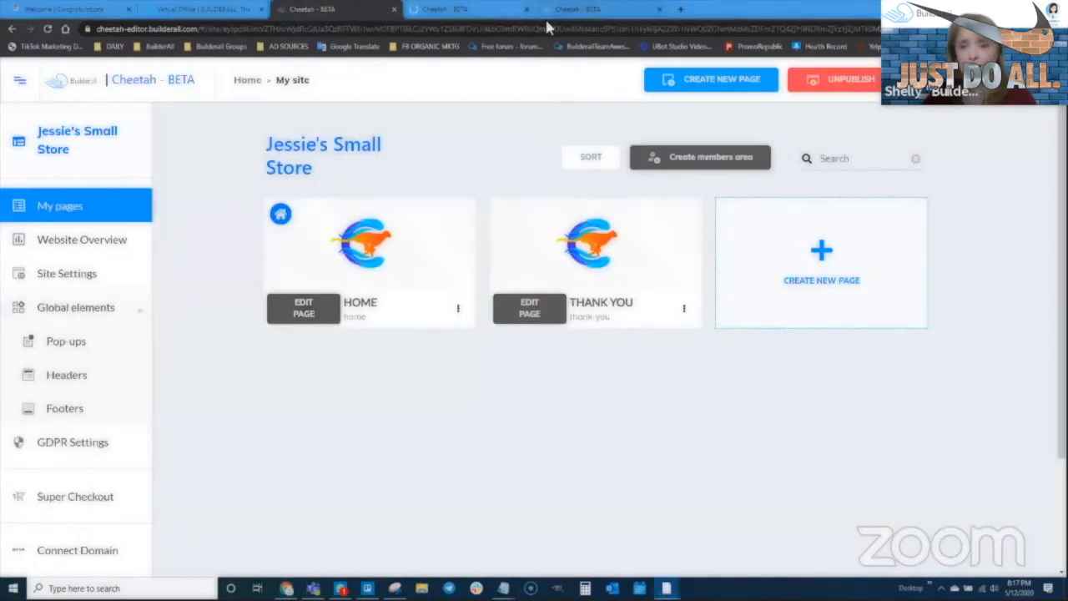
left_click(594, 12)
left_click(352, 10)
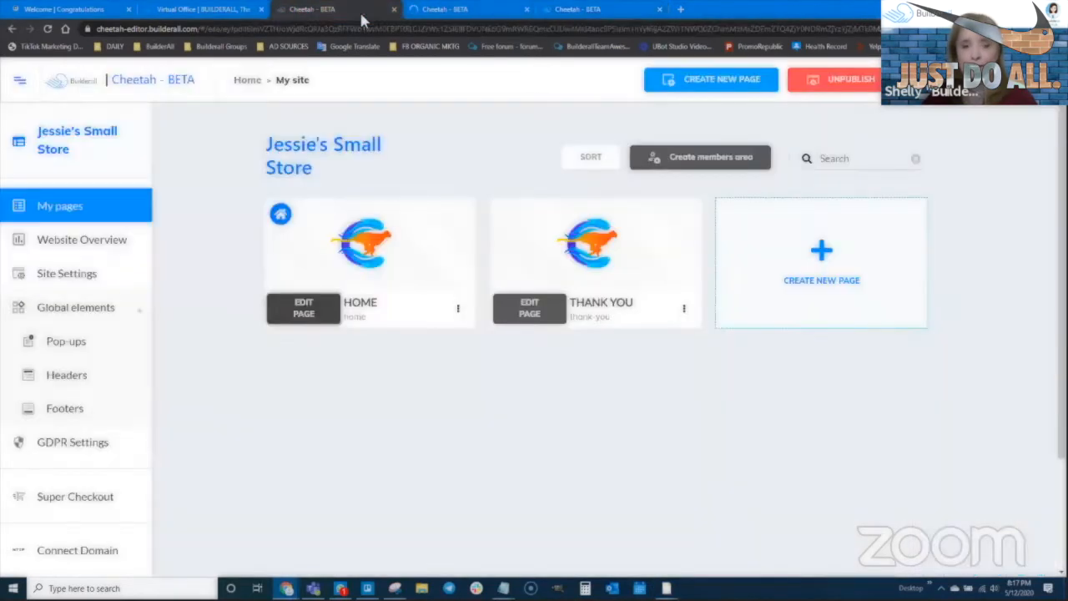
left_click(452, 11)
left_click(526, 10)
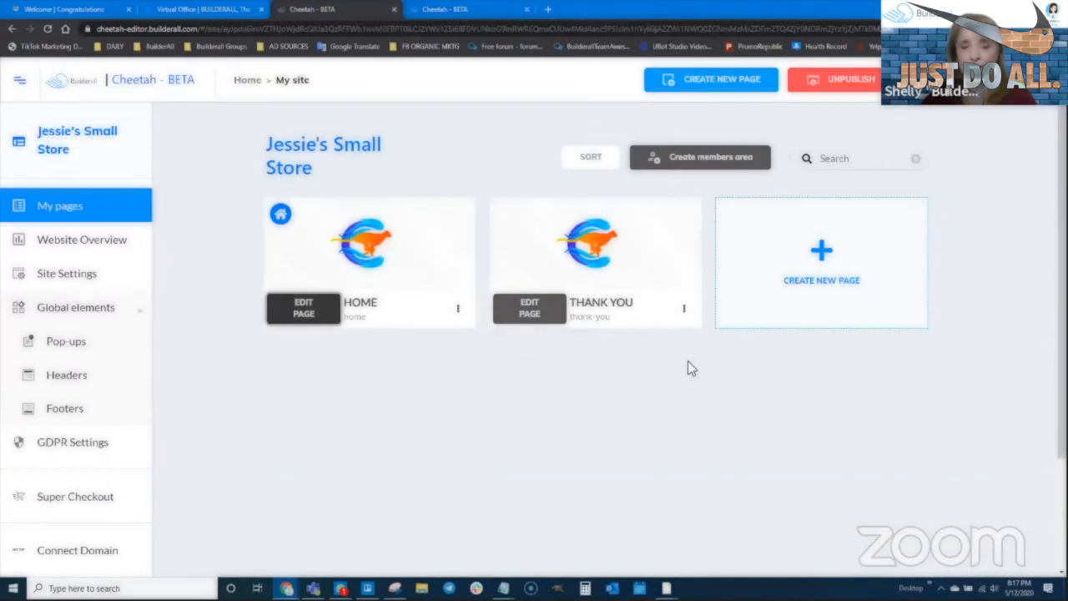
left_click(473, 6)
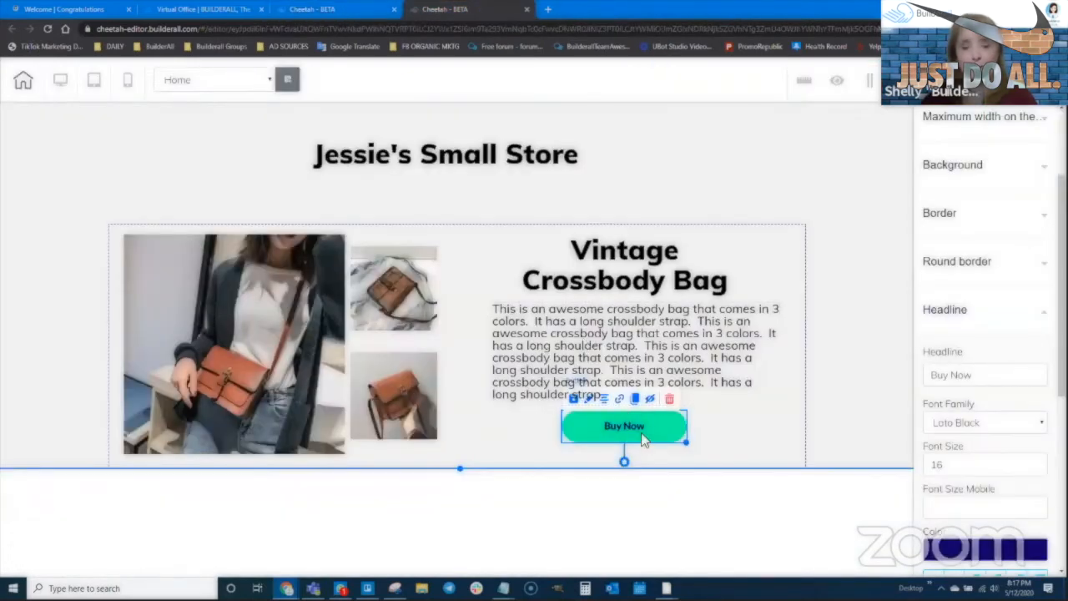
- Replace the crossbody bag's Buy Now button with an empty Iframe element below the description
left_click(669, 398)
left_click(623, 331)
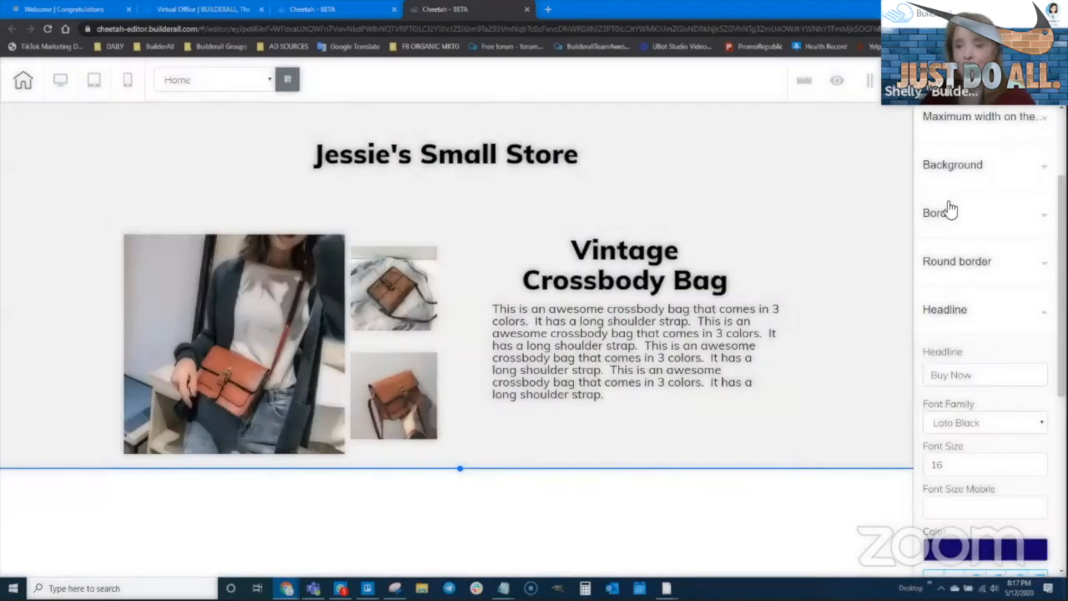
scroll(947, 192, "up", 3)
left_click(928, 132)
scroll(1002, 434, "down", 1)
scroll(999, 460, "down", 4)
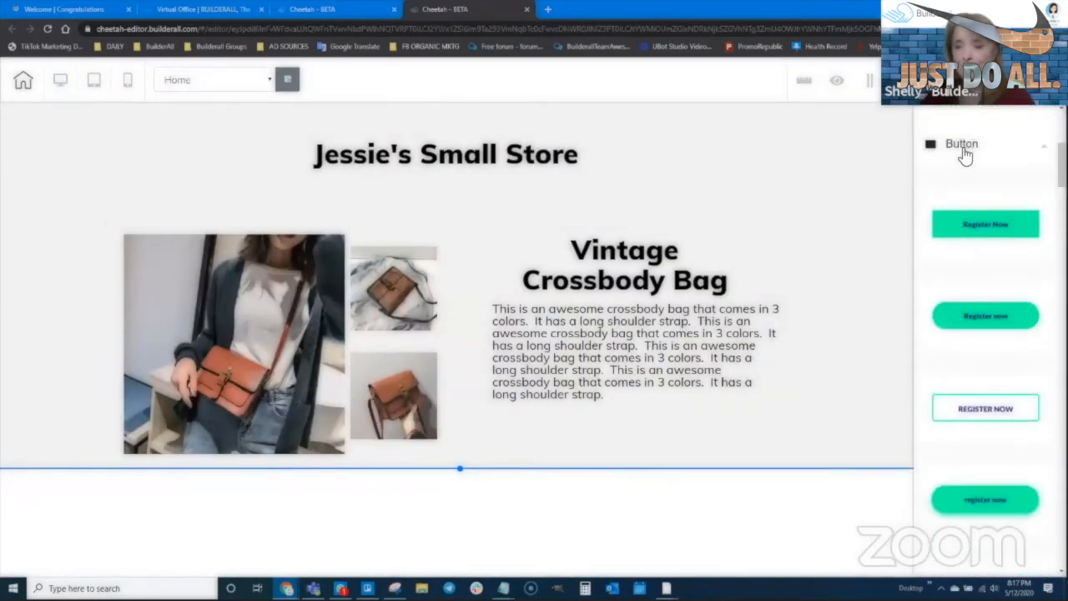
left_click(966, 151)
scroll(956, 434, "down", 1)
left_click(962, 337)
left_click_drag(997, 416, 626, 442)
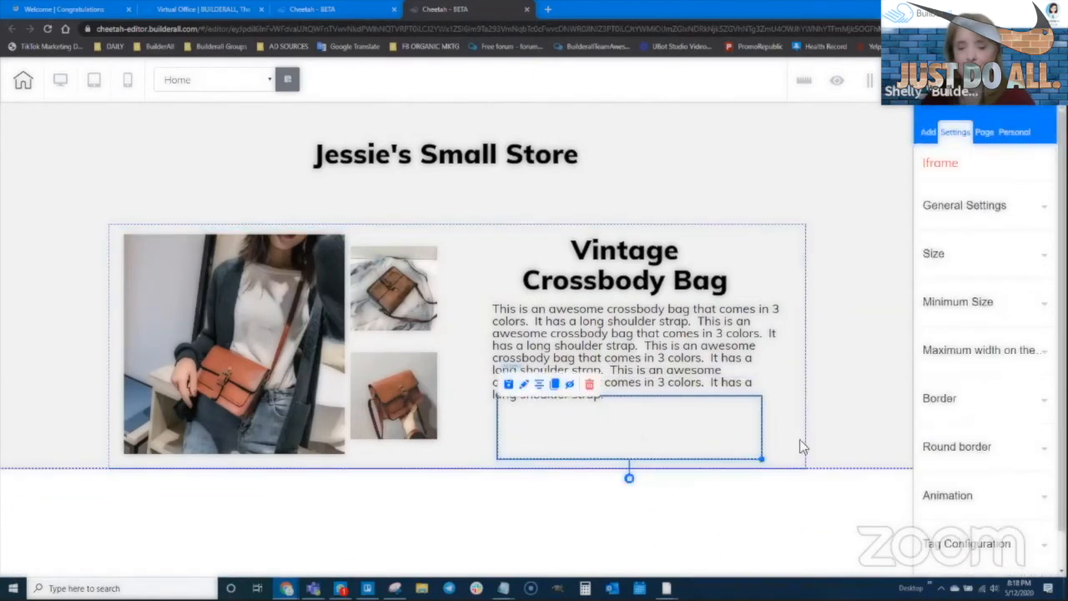
- Paste the thank-you page address into the iframe's Embed Doc and apply it
left_click(968, 207)
left_click_drag(973, 378, 947, 377)
left_click(937, 396)
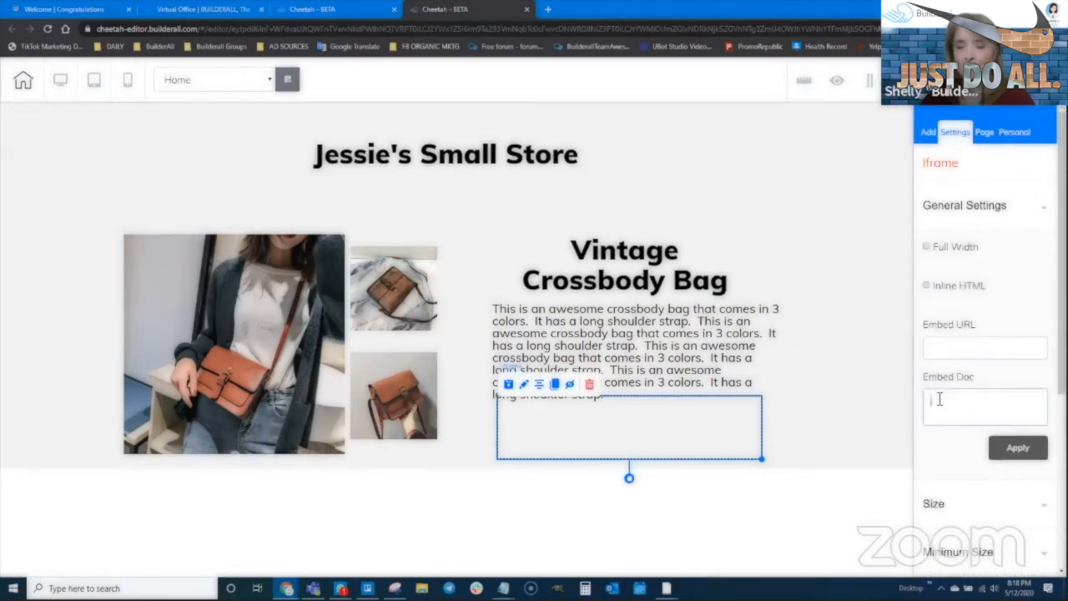
type("https://jessie2020-jessies-small-store.free.builderall.com/thank-you")
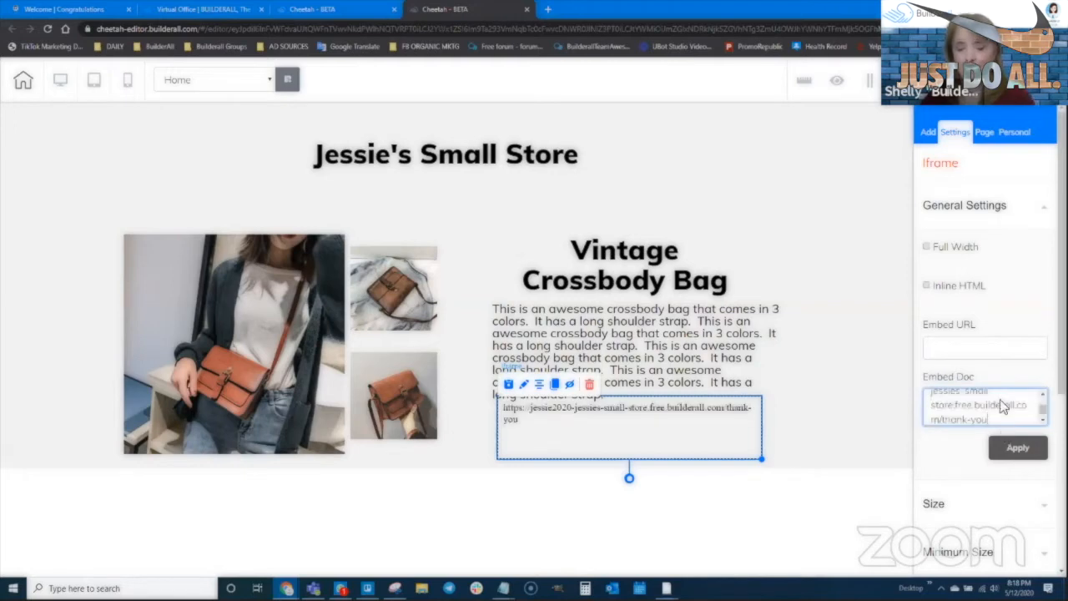
left_click(1019, 448)
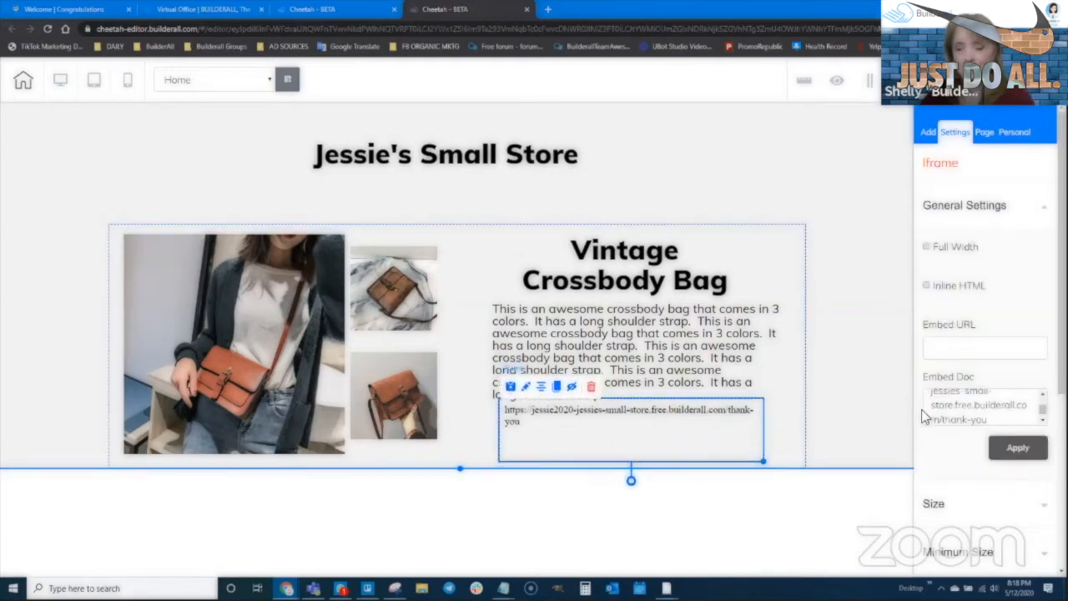
- Select all the Embed Doc text and return to the PayPal button-code window
left_click(951, 407)
scroll(961, 406, "up", 2)
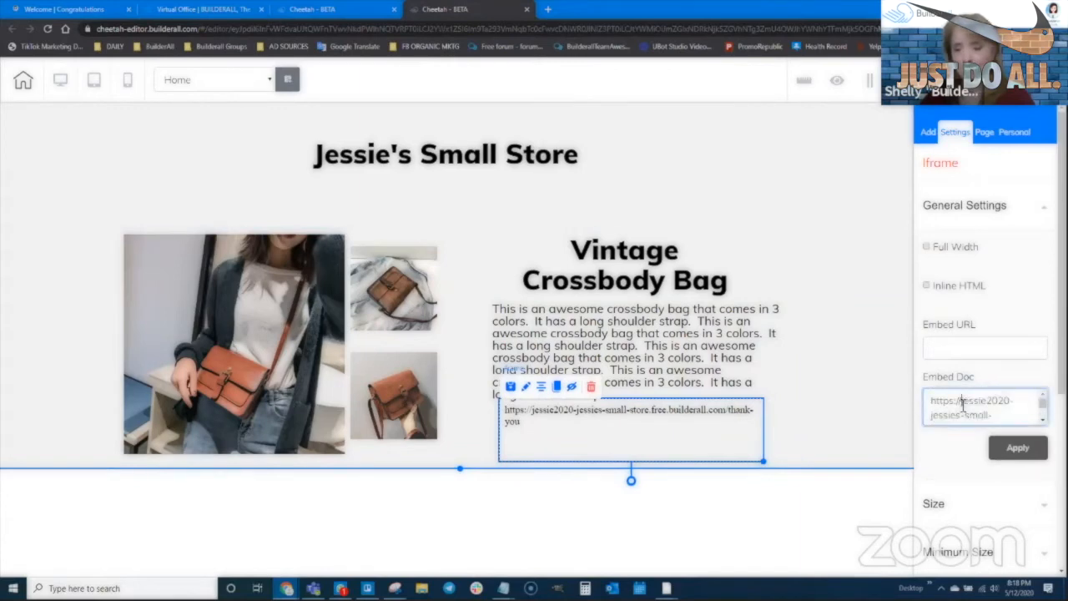
key("ctrl+a")
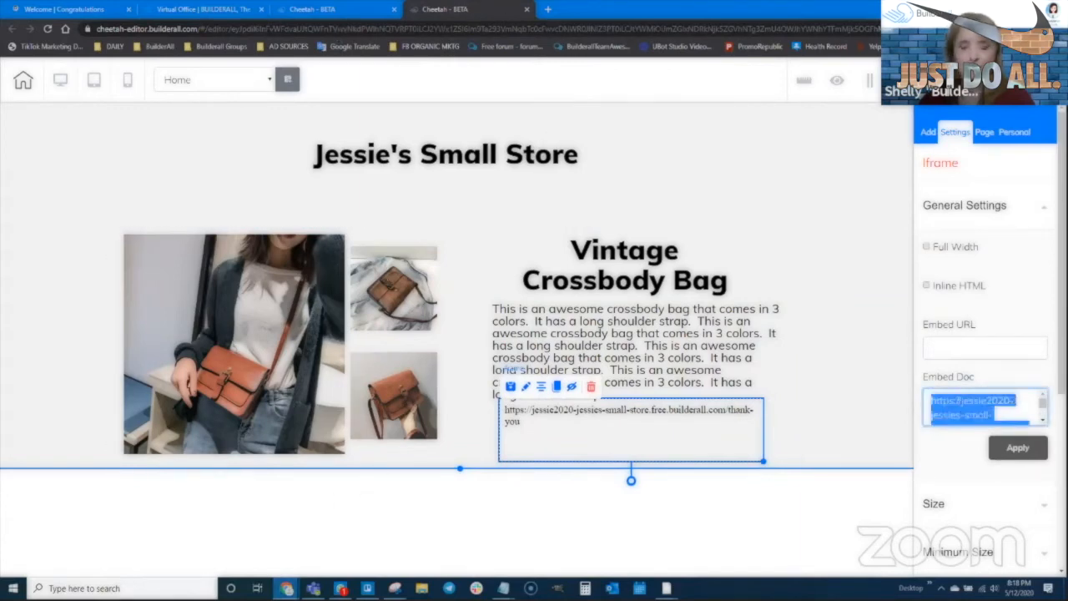
mouse_move(286, 589)
left_click(263, 546)
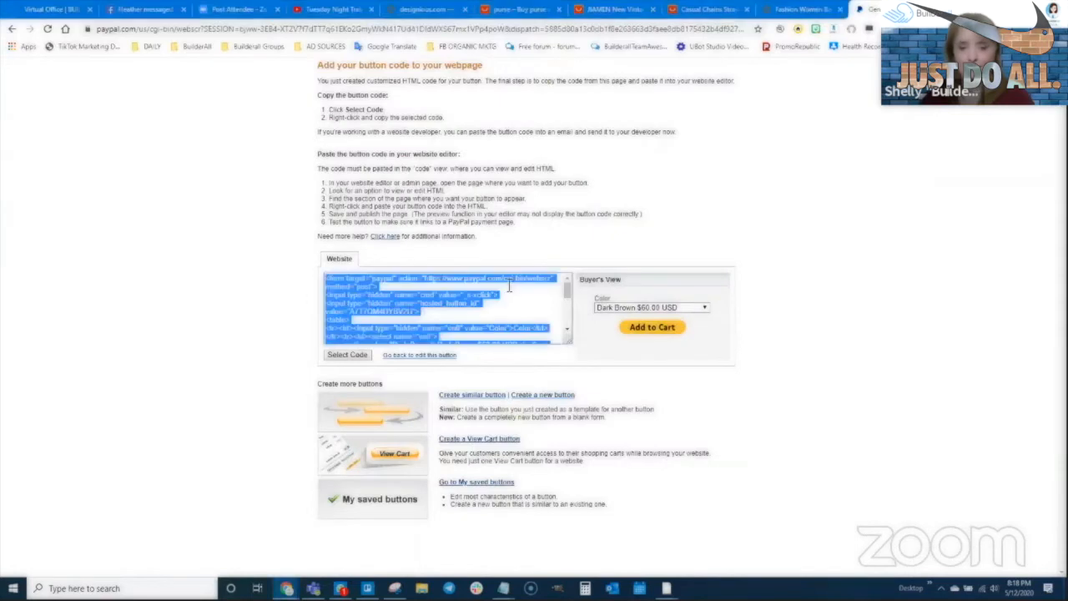
- Reselect only the Add to Cart button's HTML code in PayPal, then return to the Cheetah editor
left_click(396, 310)
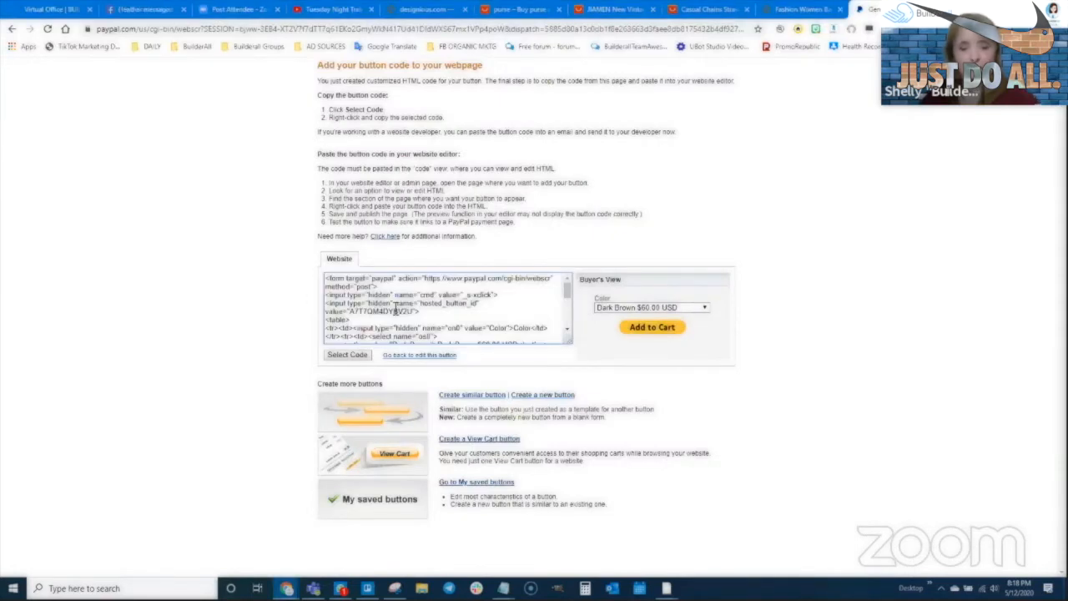
key("ctrl+a")
left_click(469, 280)
left_click(468, 281)
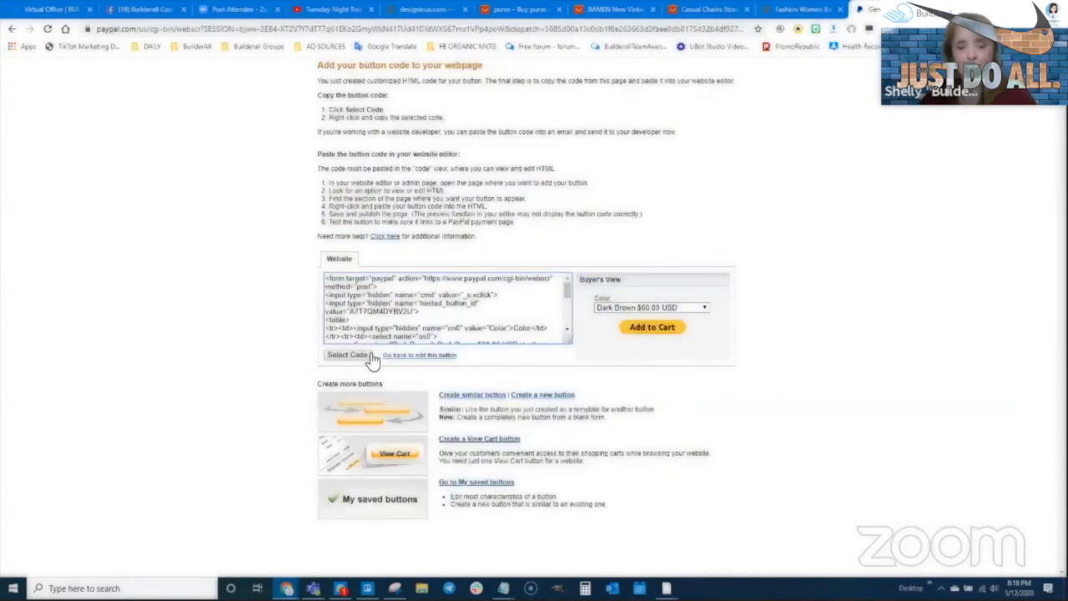
left_click(361, 358)
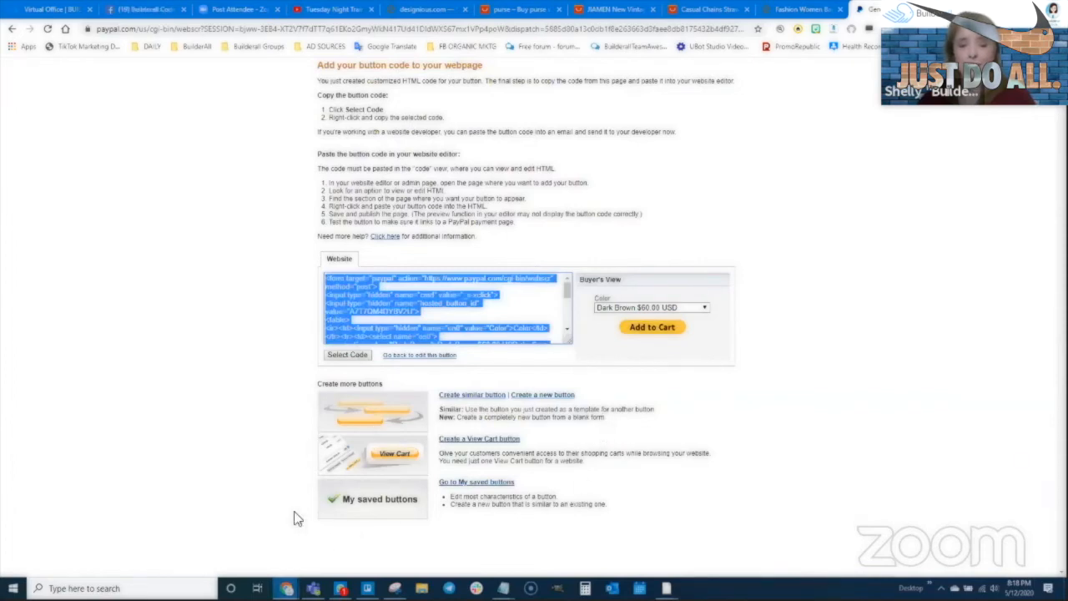
mouse_move(286, 588)
left_click(351, 534)
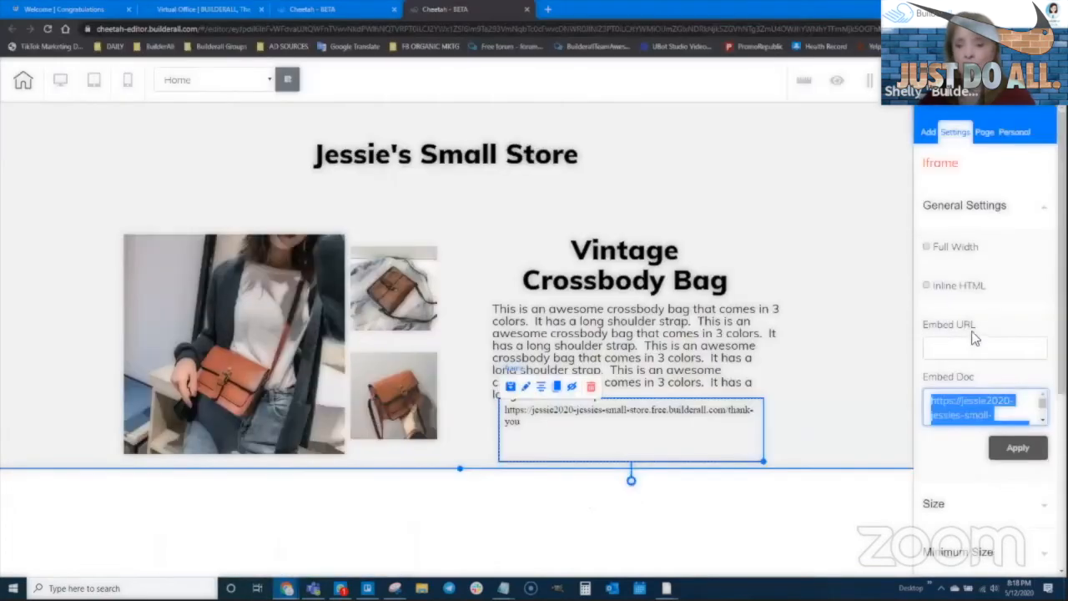
- Replace the thank-you URL in the iframe's embed box with the pasted PayPal Add to Cart code
left_click(981, 398)
key("ctrl+a")
key("Delete")
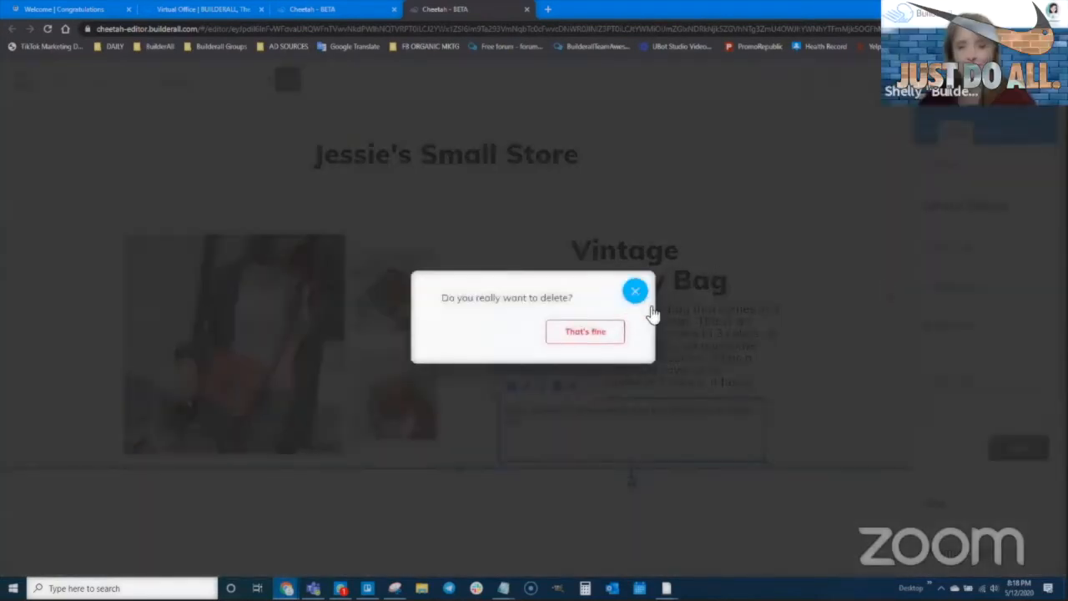
left_click(642, 299)
left_click(970, 398)
key("ctrl+v")
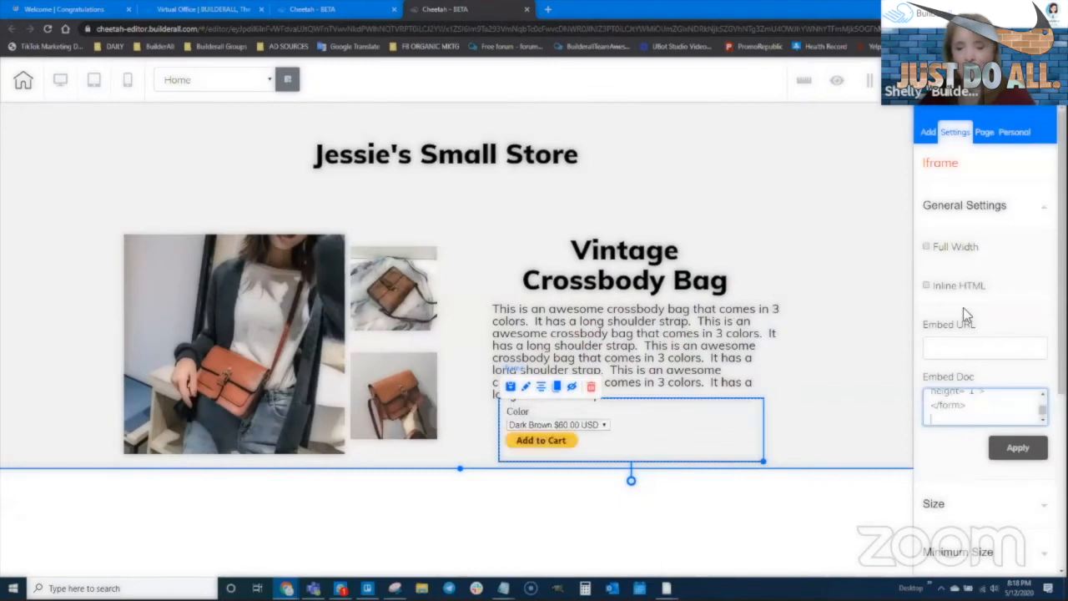
- Nudge the PayPal form right and prefix its embed code with <center>
scroll(950, 415, "up", 3)
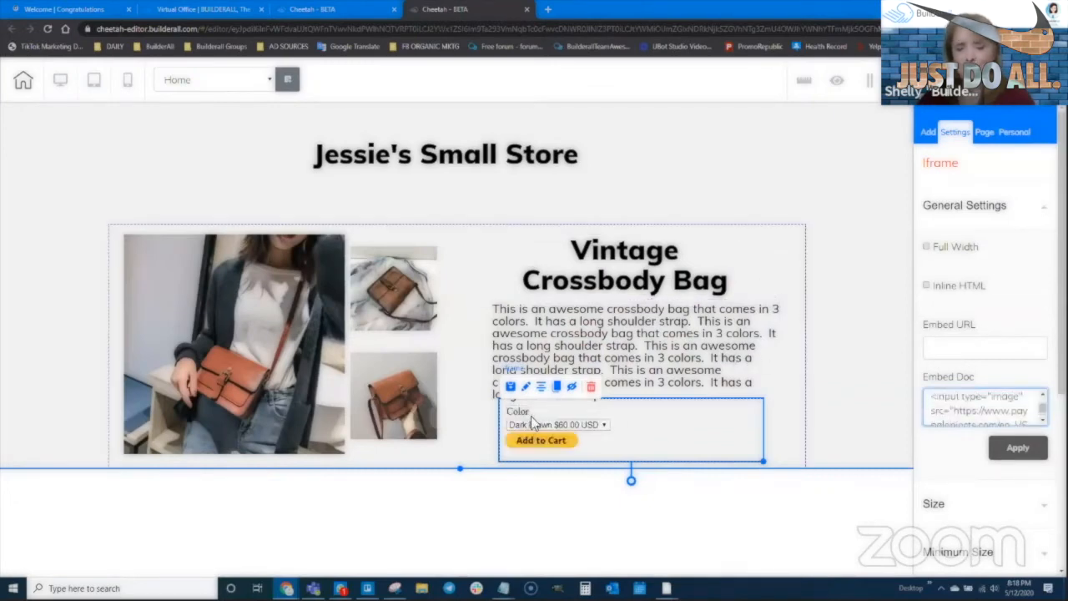
left_click_drag(709, 419, 714, 418)
scroll(944, 400, "up", 5)
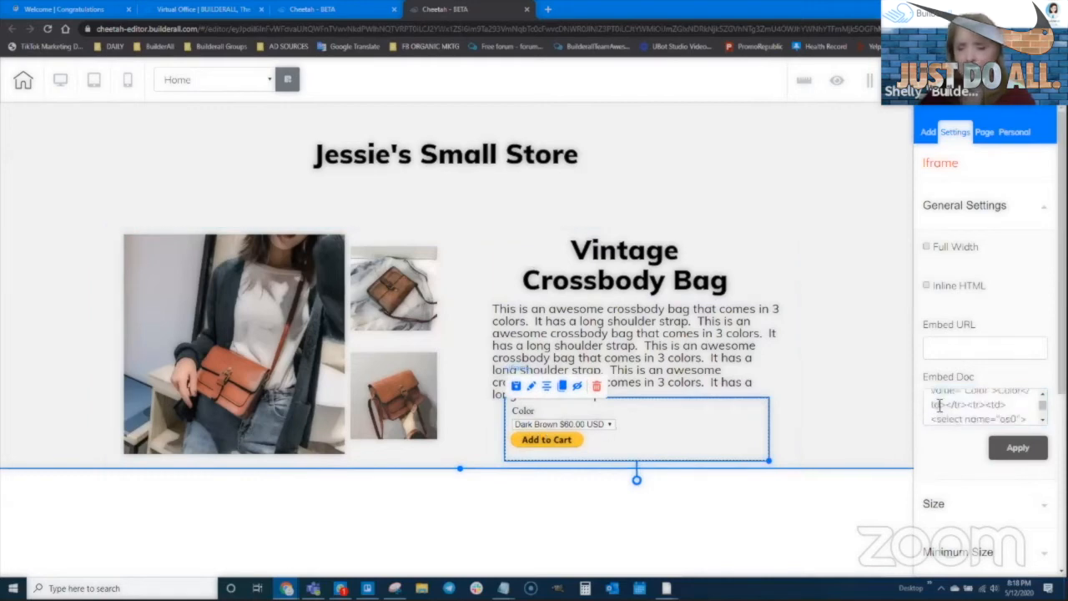
left_click(932, 401)
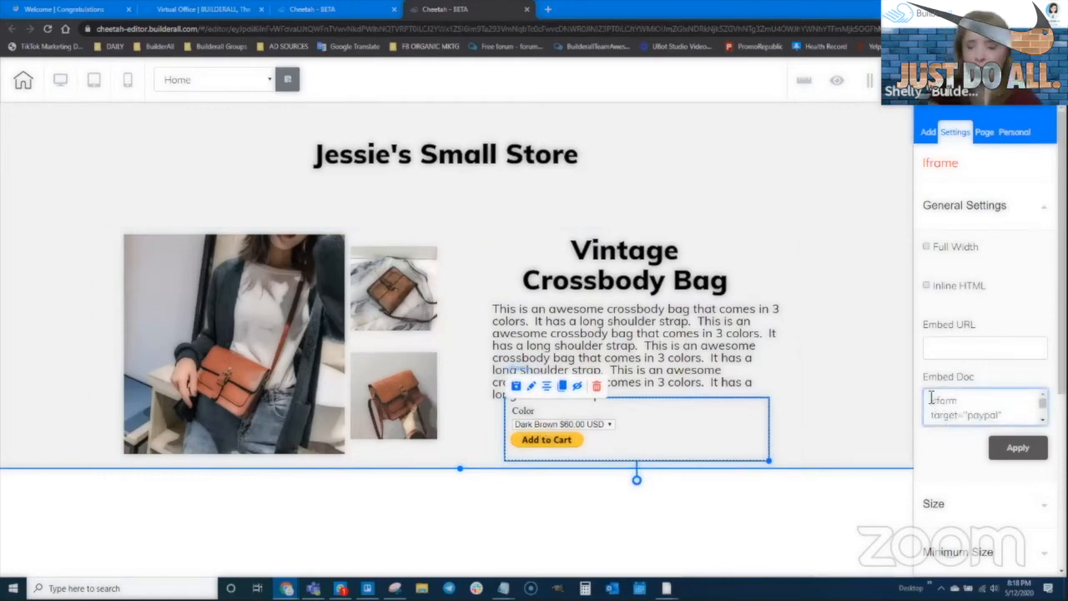
type("<center>")
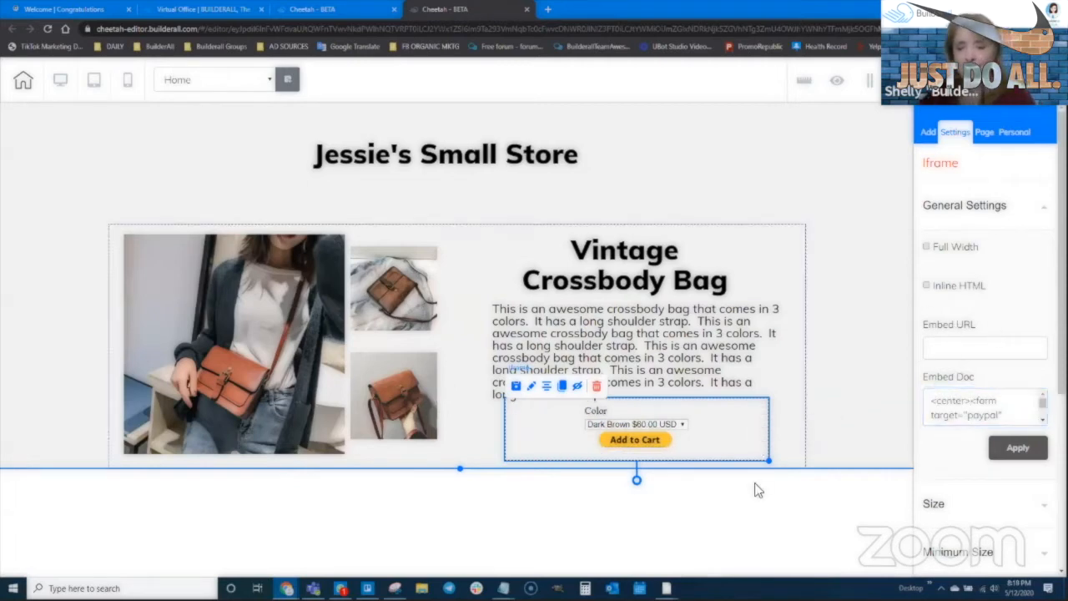
- Narrow the Add to Cart form box, position it under the description, then save and publish
left_click(781, 451)
left_click_drag(645, 424, 636, 424)
left_click(752, 453)
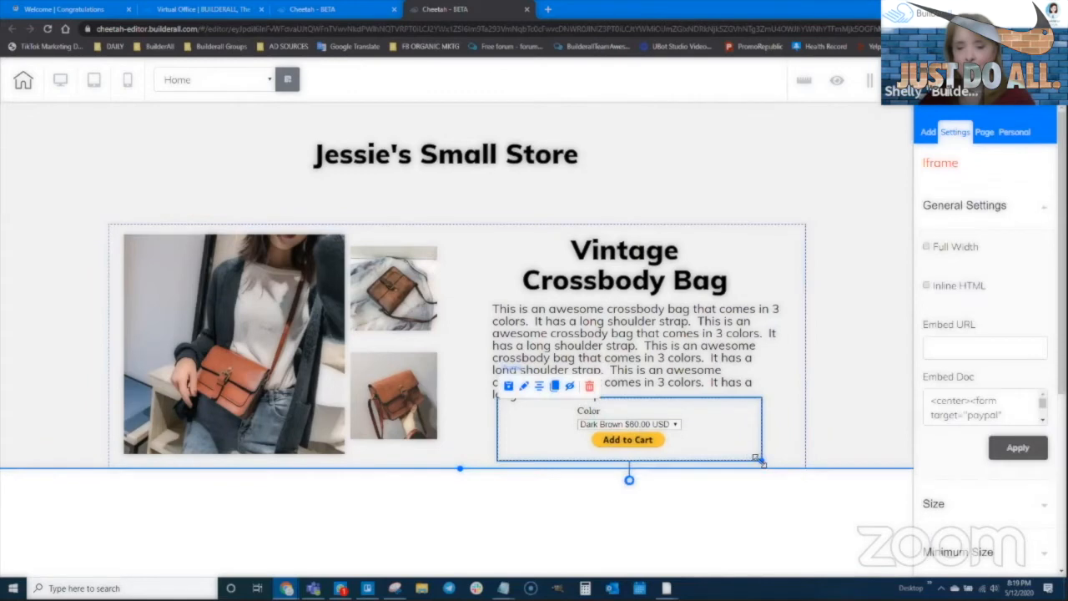
left_click_drag(758, 459, 676, 459)
left_click_drag(611, 426, 557, 429)
left_click(658, 430)
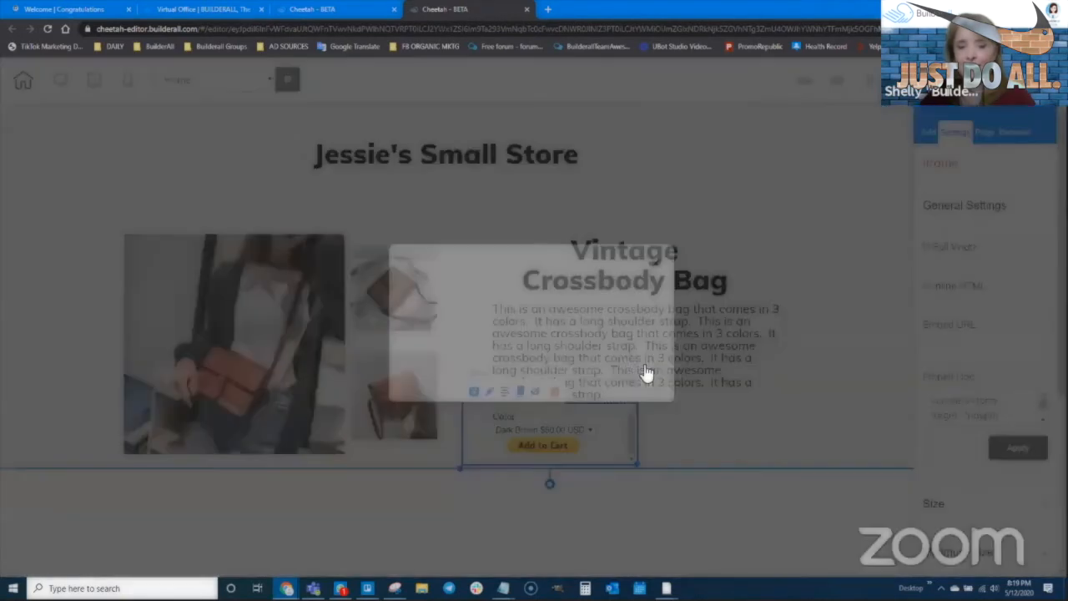
left_click(644, 371)
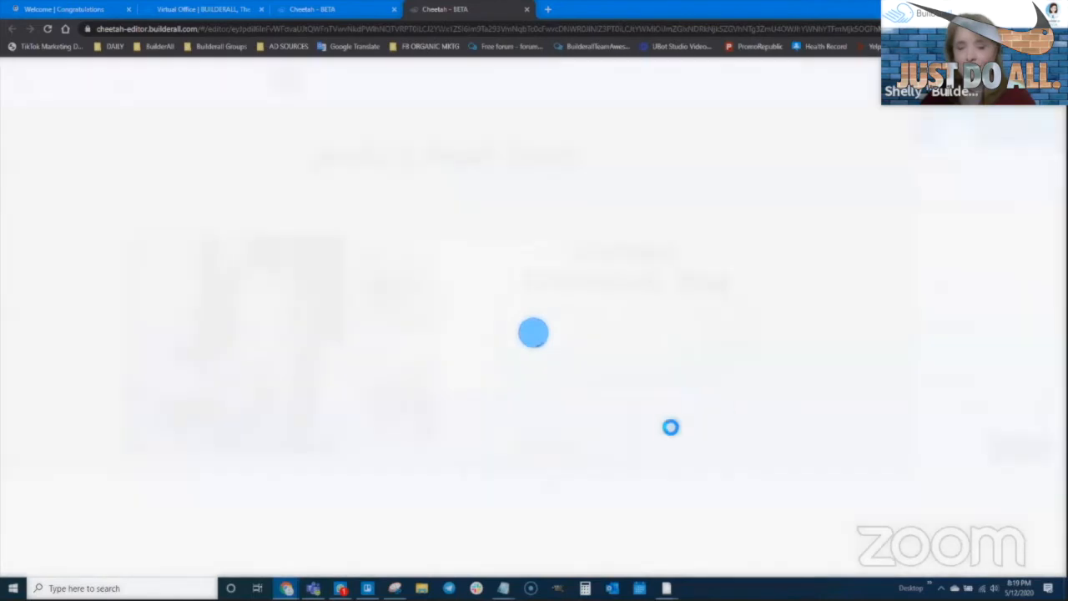
- Save with Ctrl+S, publish the site again, and keep the free Builderall domain
left_click(634, 461)
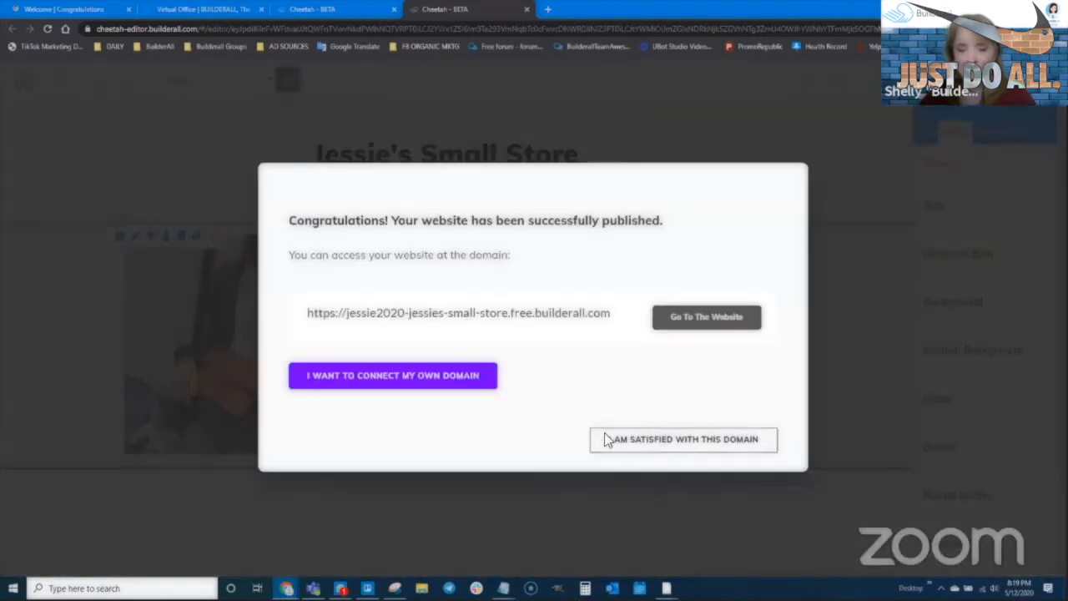
left_click(607, 440)
left_click(632, 464)
left_click(754, 448)
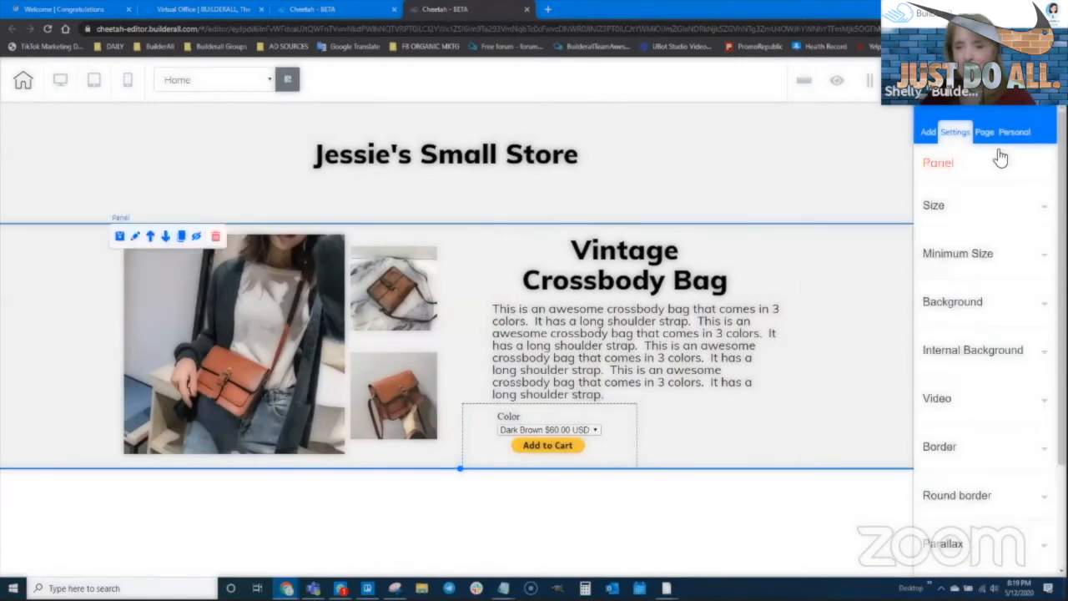
key("ctrl+s")
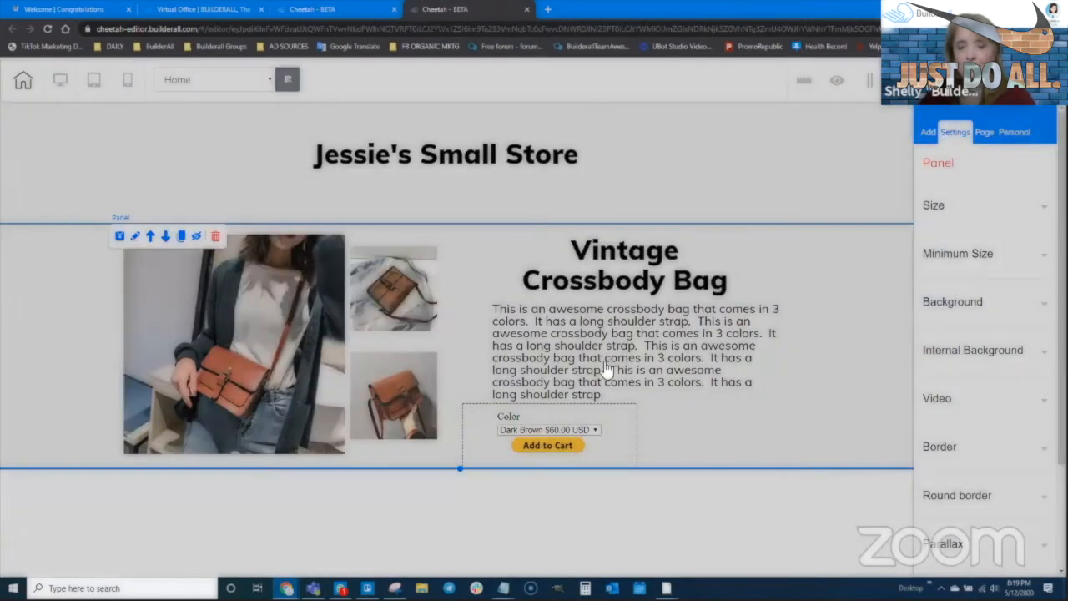
left_click(611, 368)
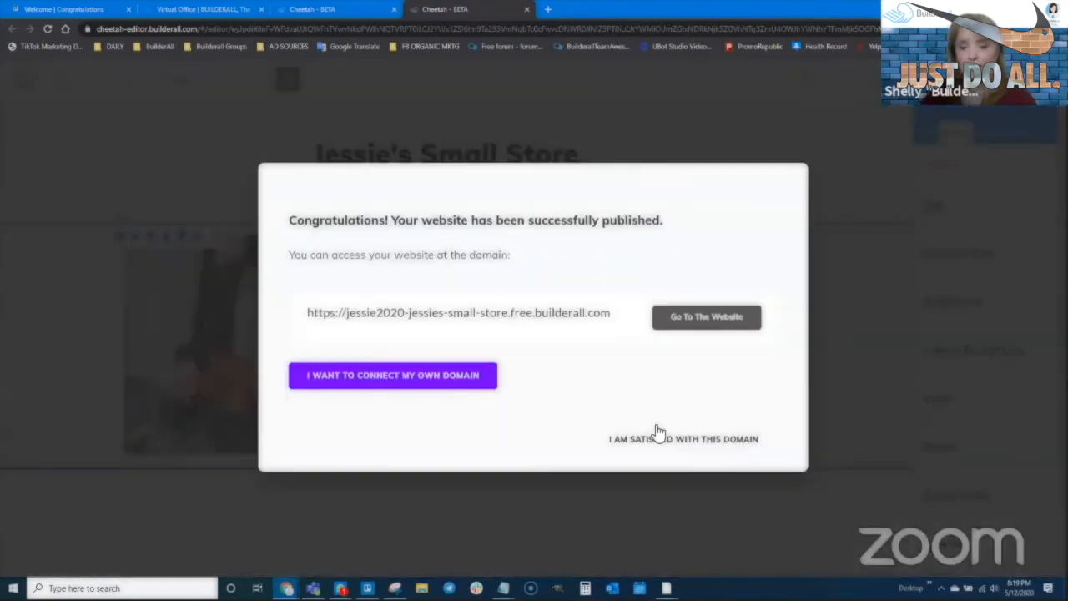
left_click(650, 442)
left_click(570, 440)
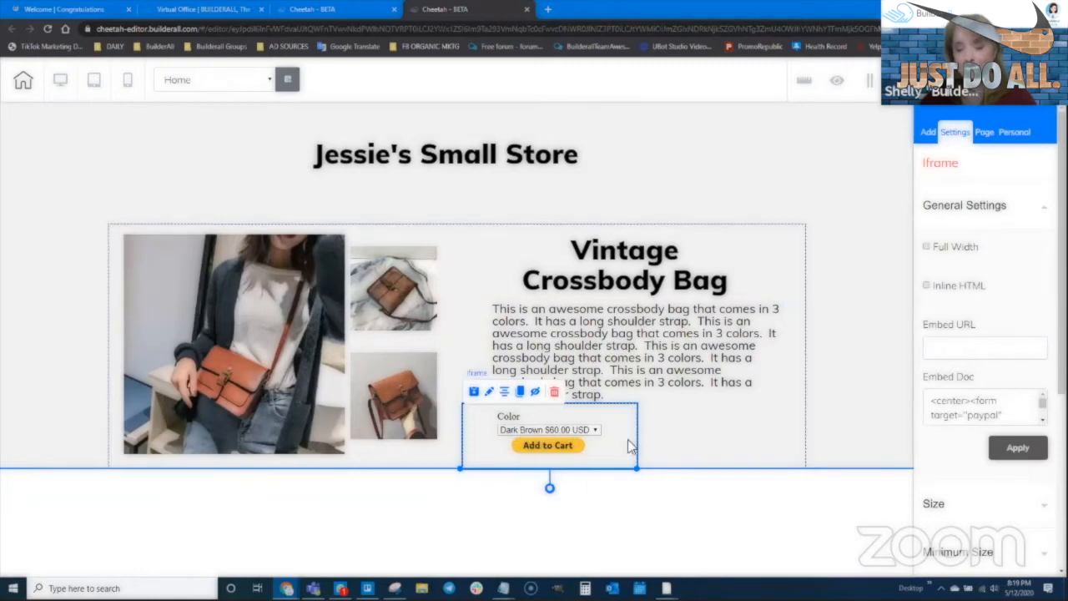
left_click(578, 482)
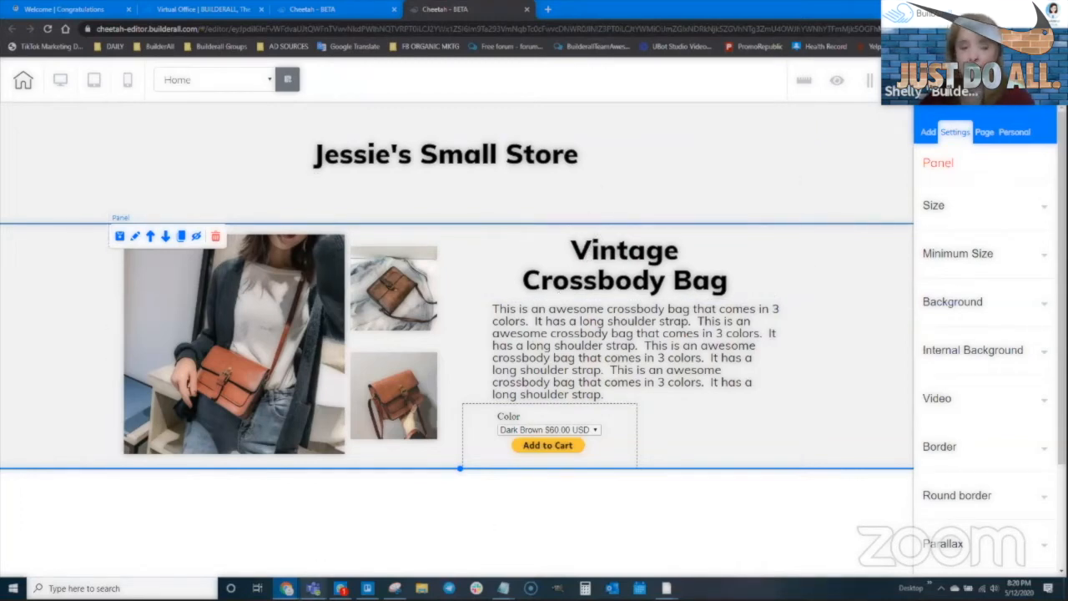
- Generate a PayPal View Cart button, select its code, and return to the Cheetah editor
mouse_move(286, 588)
left_click(224, 534)
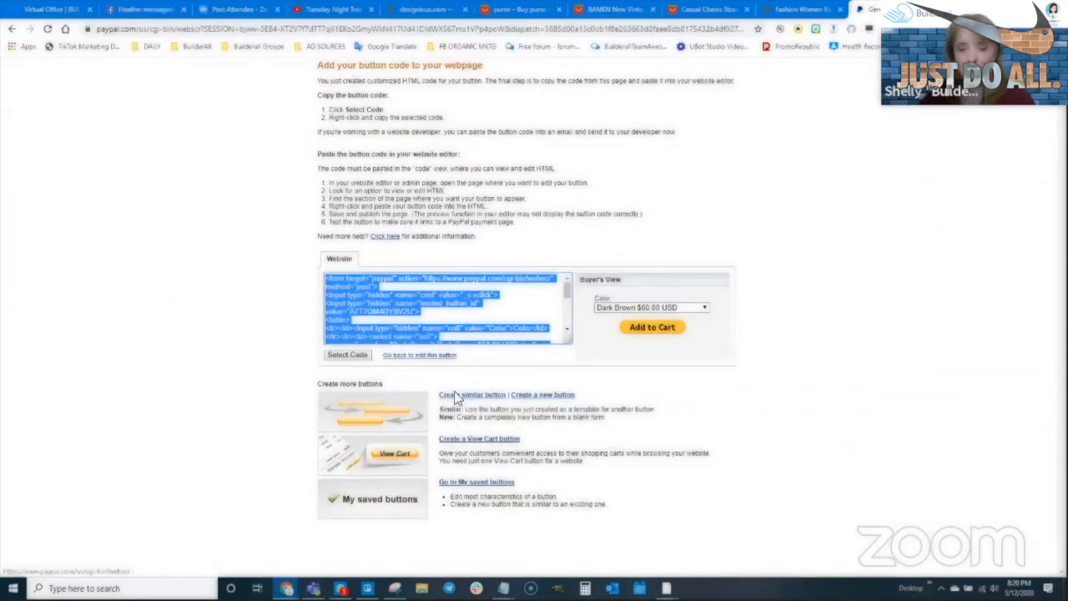
left_click(482, 442)
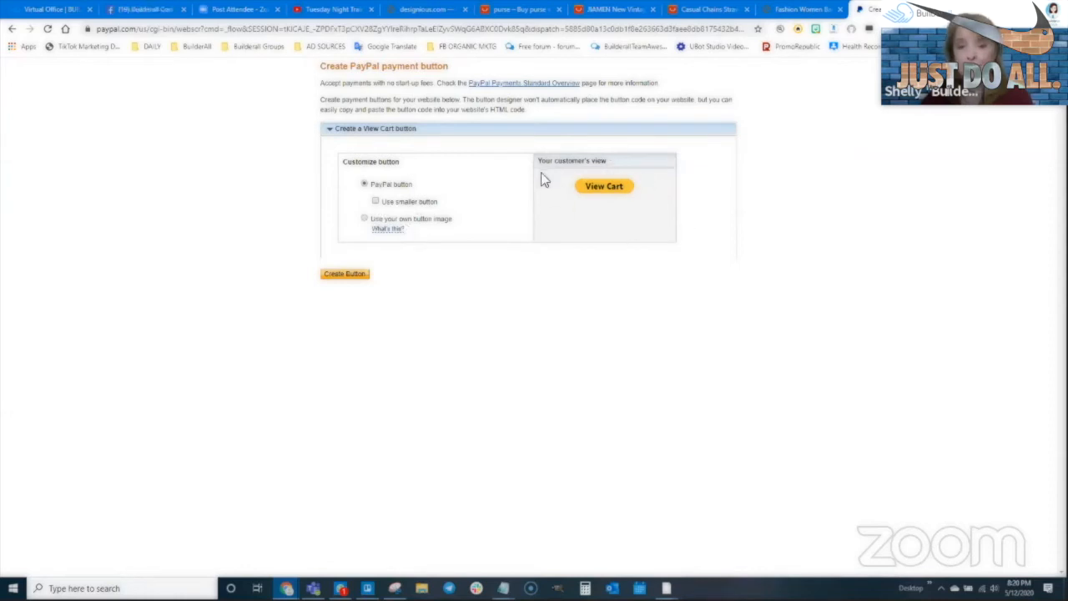
left_click(351, 277)
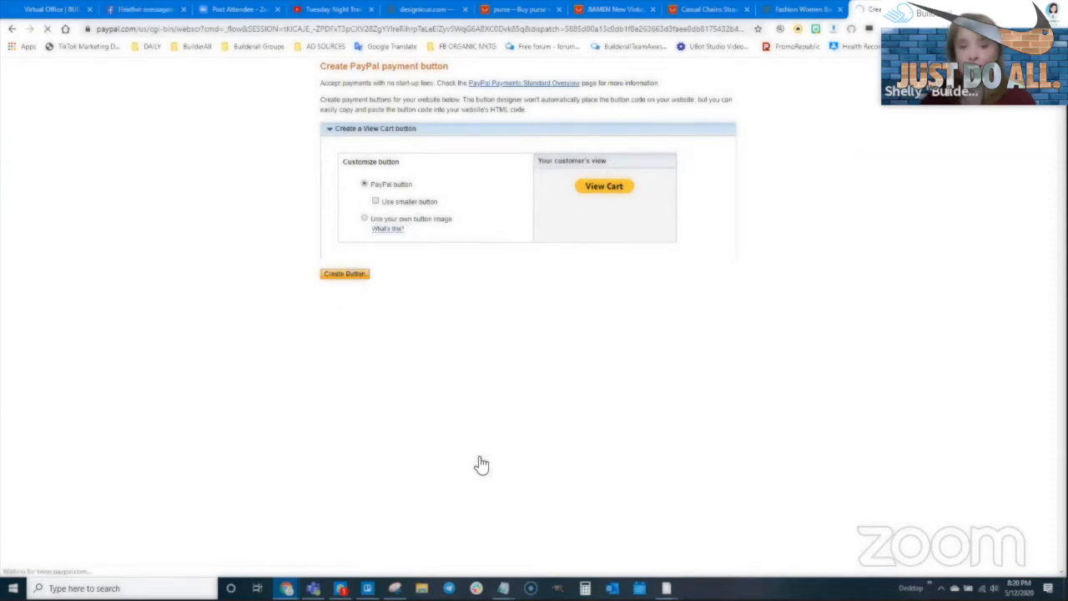
left_click(407, 325)
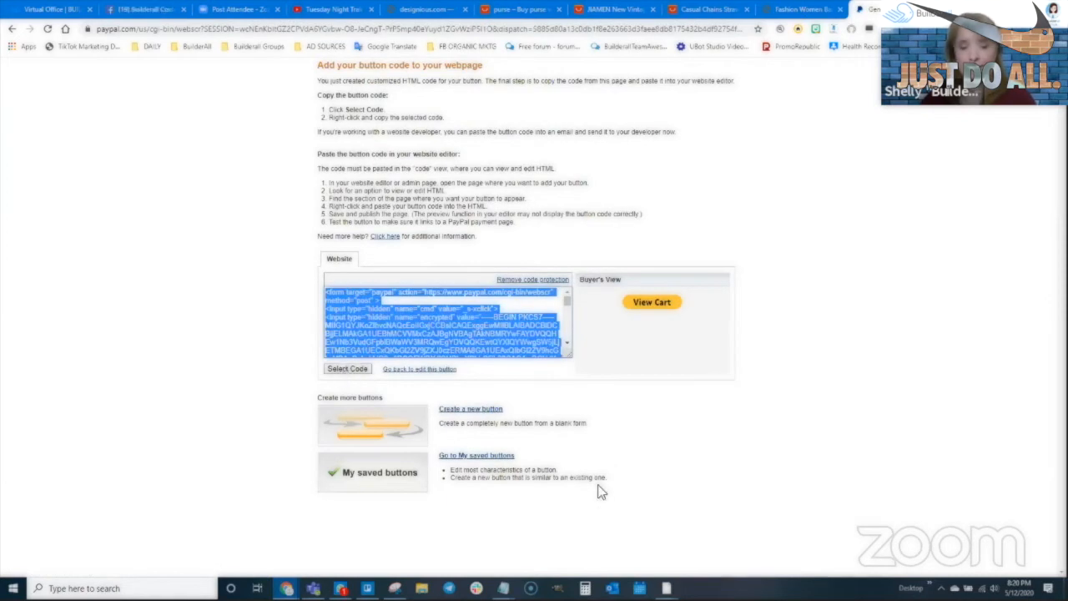
left_click(286, 589)
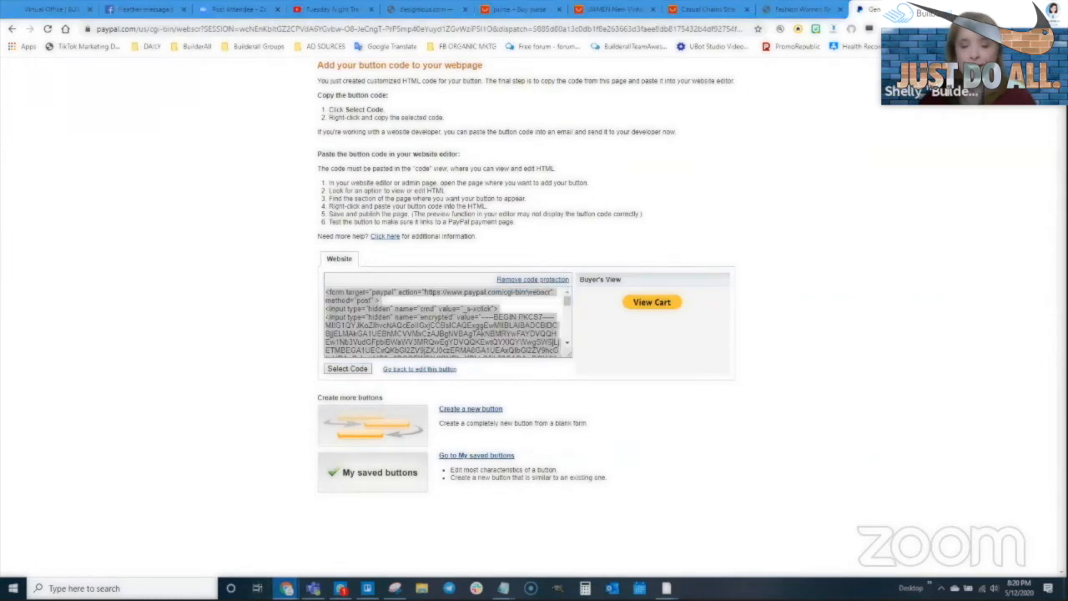
left_click(343, 538)
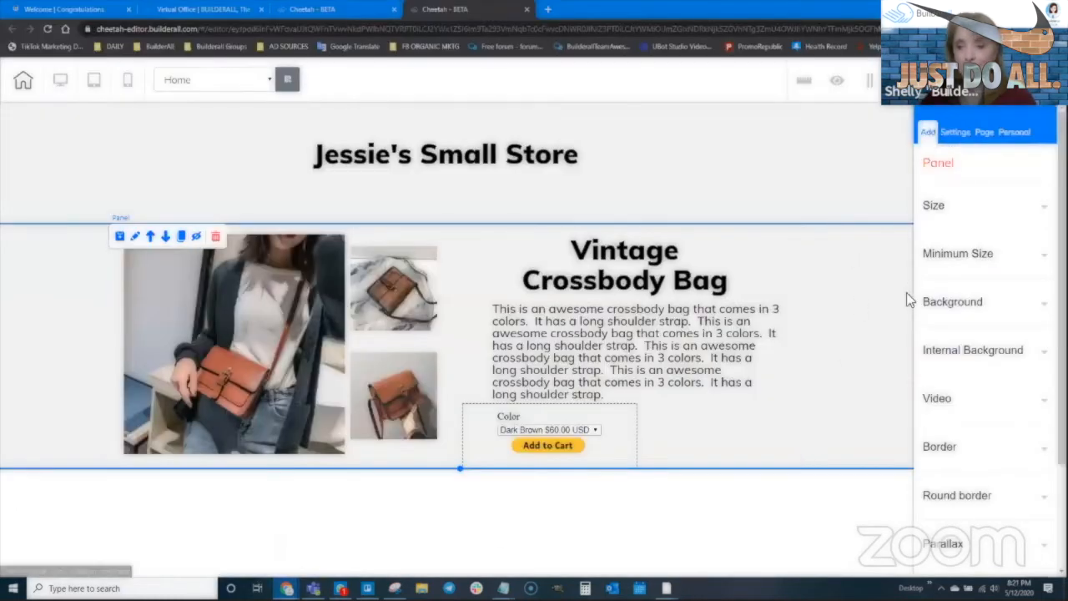
- Add a second iframe to the purse panel holding the View Cart code, prefixed with <center>
left_click(927, 132)
left_click(970, 205)
scroll(968, 451, "down", 3)
scroll(970, 463, "down", 5)
left_click_drag(985, 368, 679, 438)
left_click(993, 394)
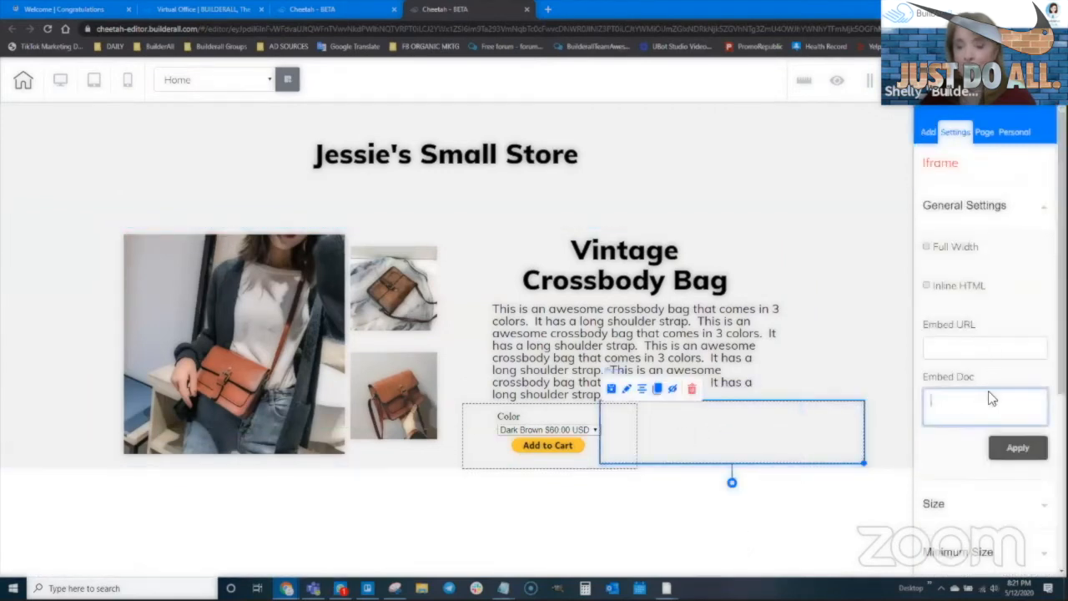
key("ctrl+v")
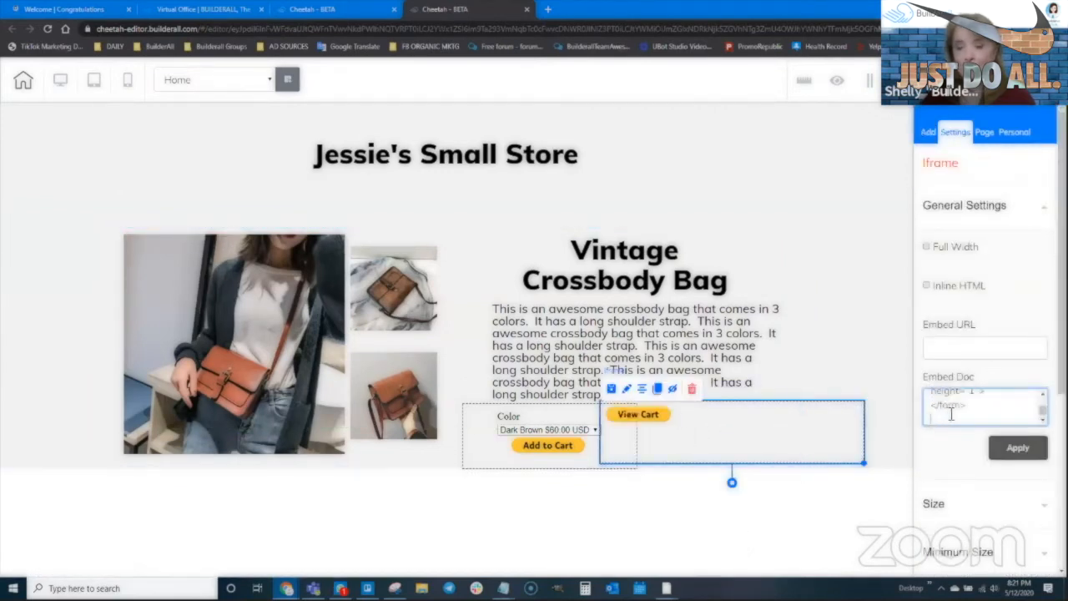
scroll(933, 408, "up", 6)
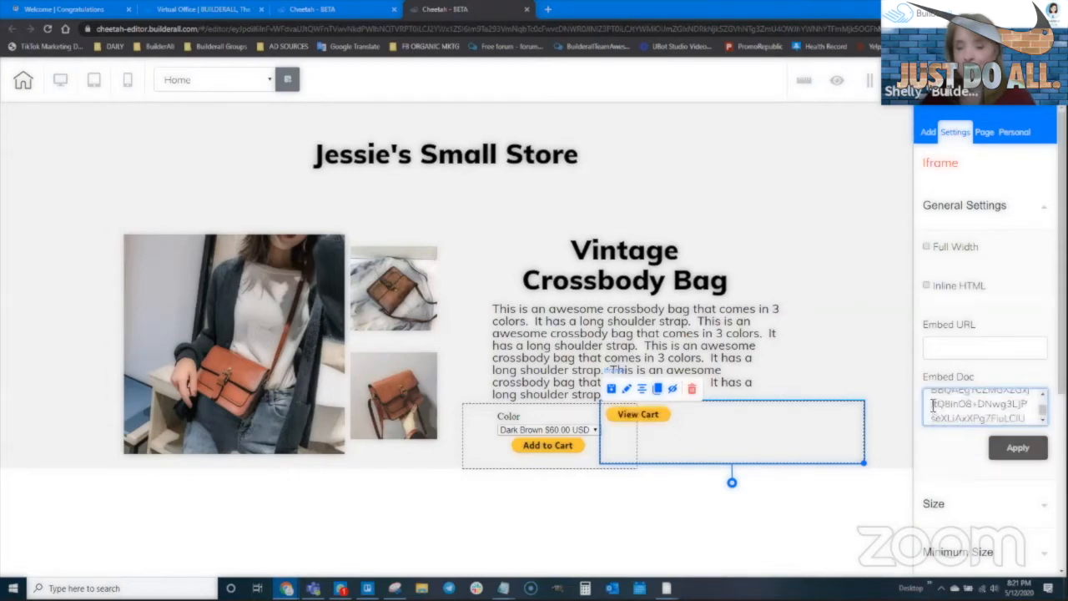
scroll(933, 406, "up", 5)
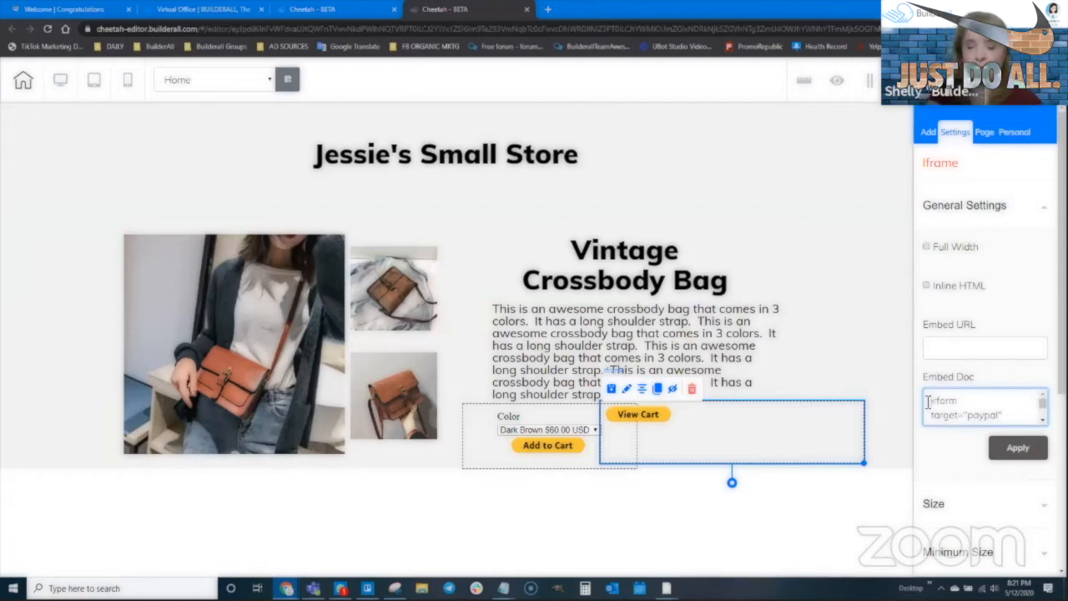
type("<ce")
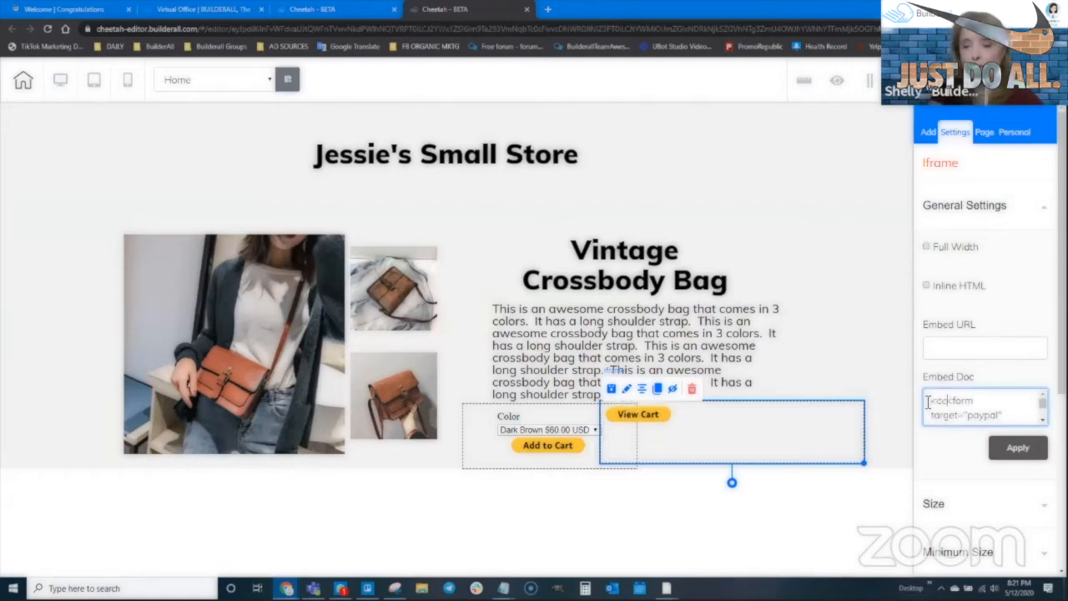
type("nter>")
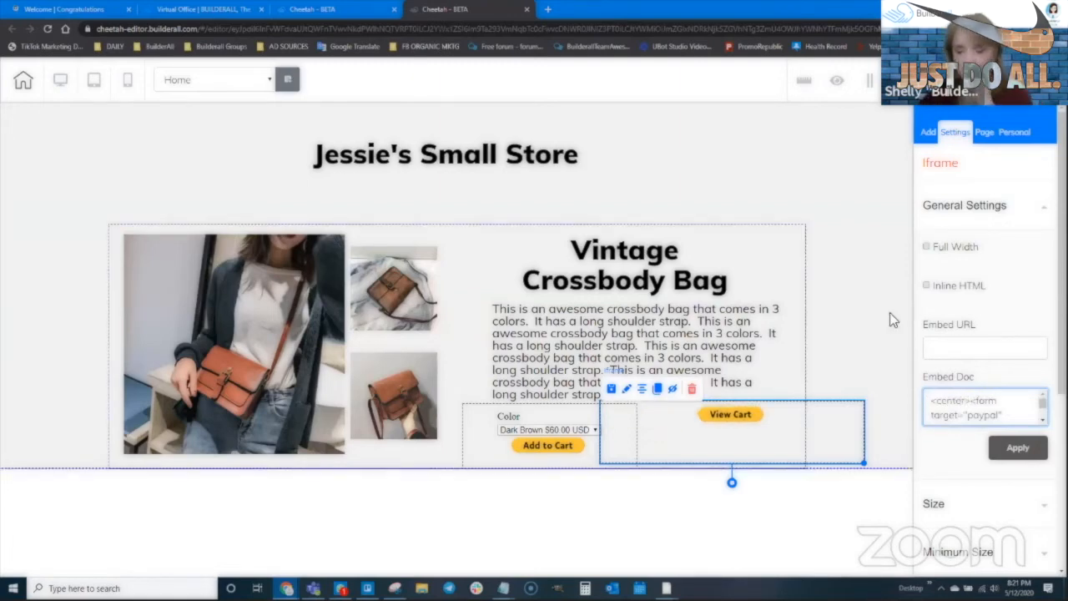
- Shrink the View Cart box, place it beside Add to Cart, and make the product panel taller
left_click_drag(863, 463, 766, 440)
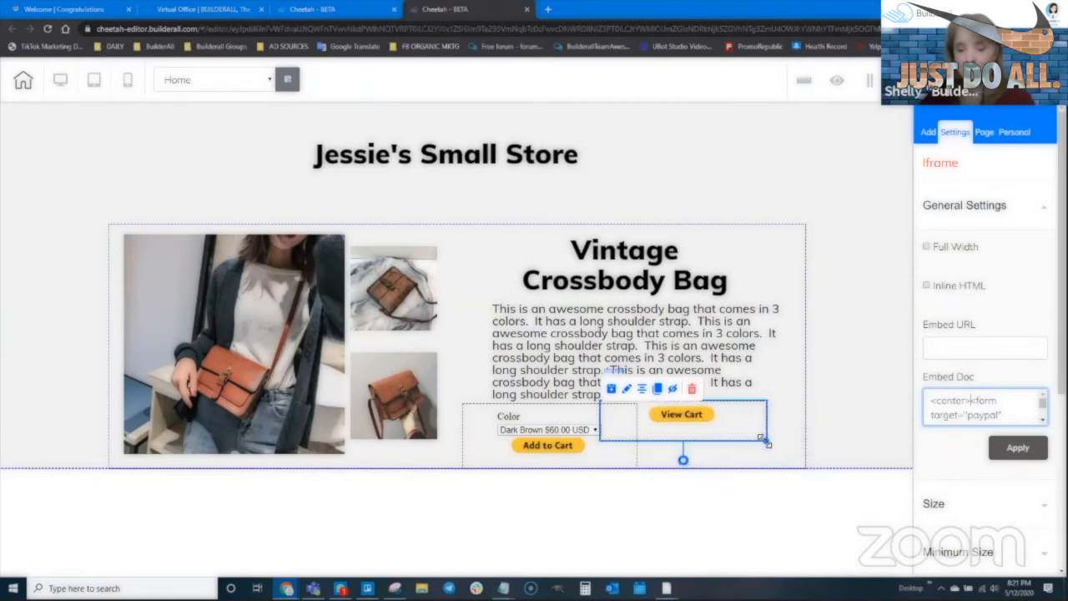
left_click_drag(724, 451, 716, 451)
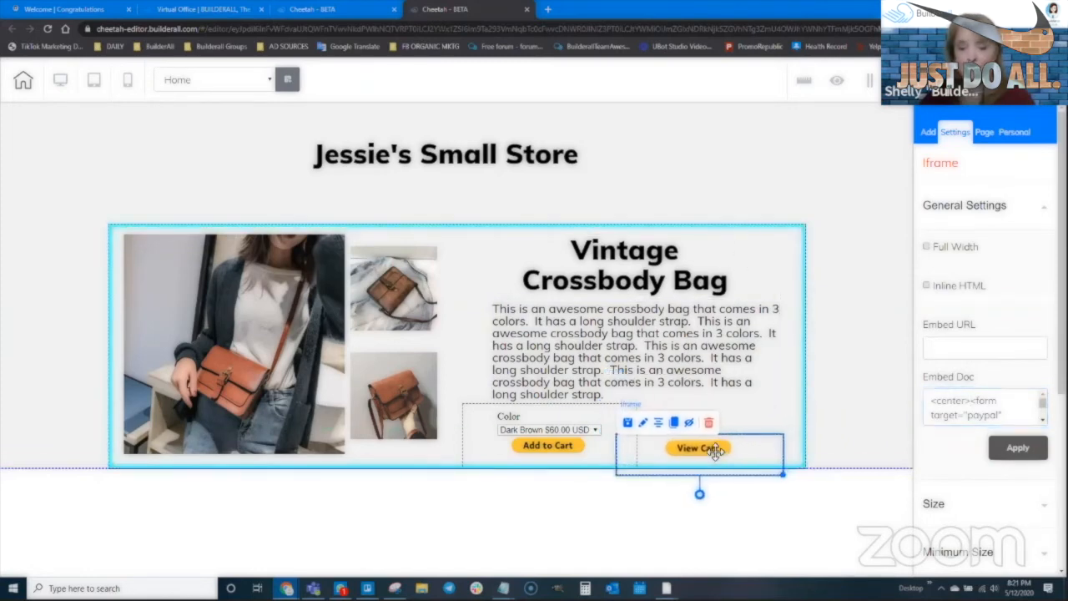
left_click(501, 483)
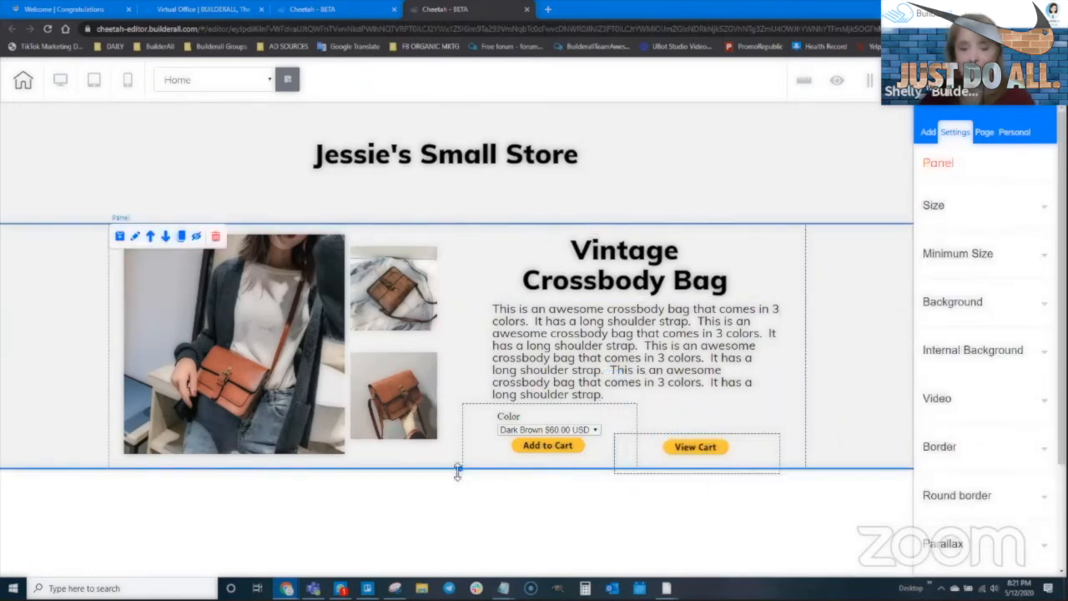
left_click_drag(457, 469, 461, 496)
mouse_move(715, 452)
left_mouse_down()
mouse_move(607, 476)
mouse_move(566, 473)
mouse_move(816, 276)
mouse_move(759, 176)
mouse_move(726, 184)
mouse_move(759, 195)
mouse_move(721, 185)
mouse_move(742, 169)
mouse_move(745, 422)
mouse_move(732, 452)
mouse_move(711, 436)
left_mouse_up()
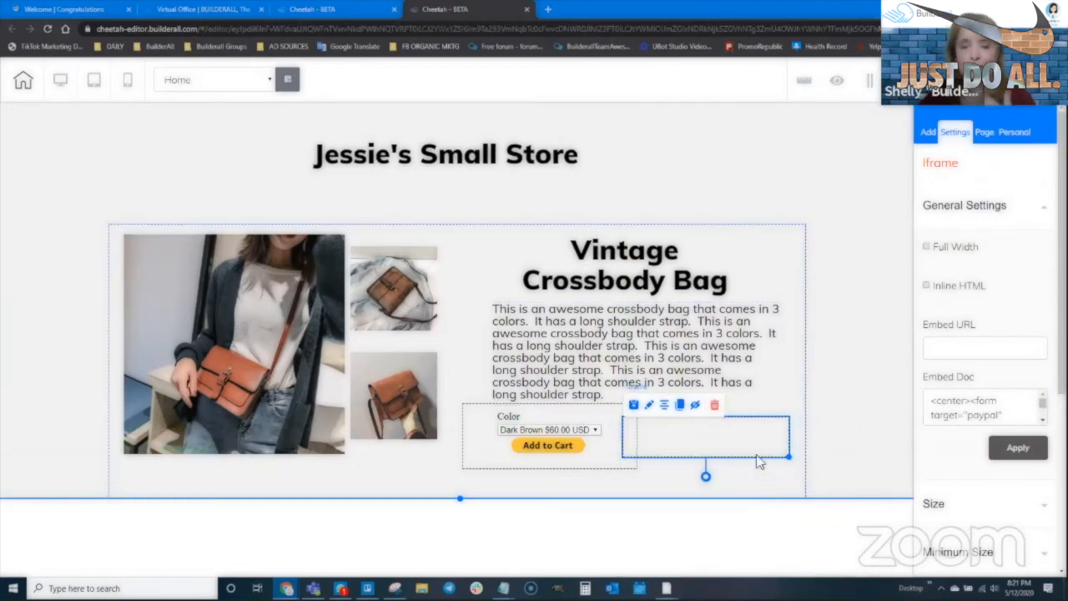
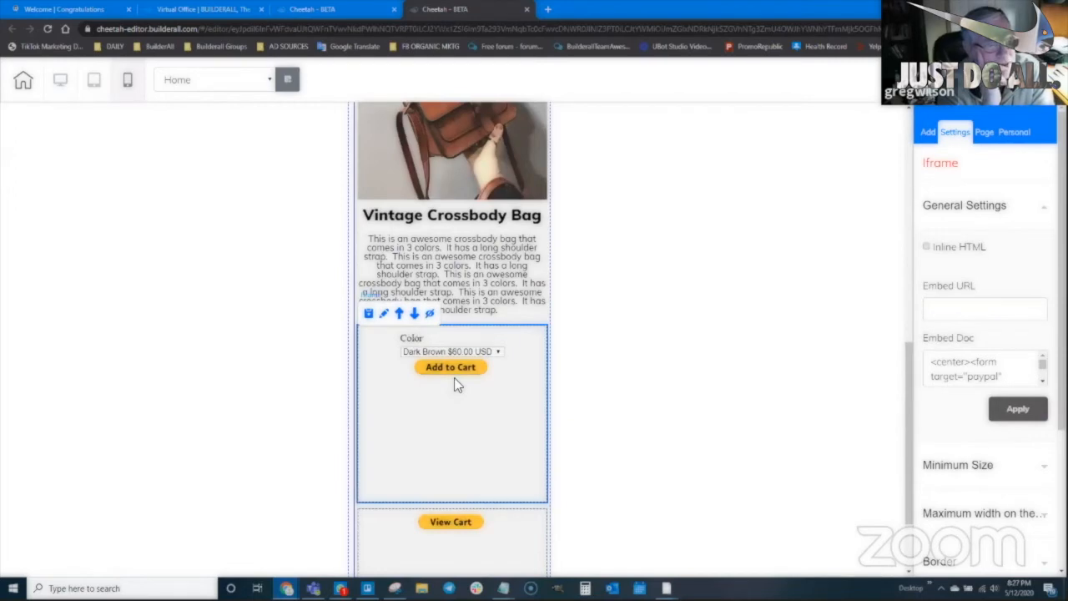
- Review the pasted PayPal Add to Cart form code, with its Color option, in the iframe's Embed Doc box
mouse_move(1042, 364)
left_mouse_down()
mouse_move(1043, 377)
mouse_move(1043, 359)
left_mouse_up()
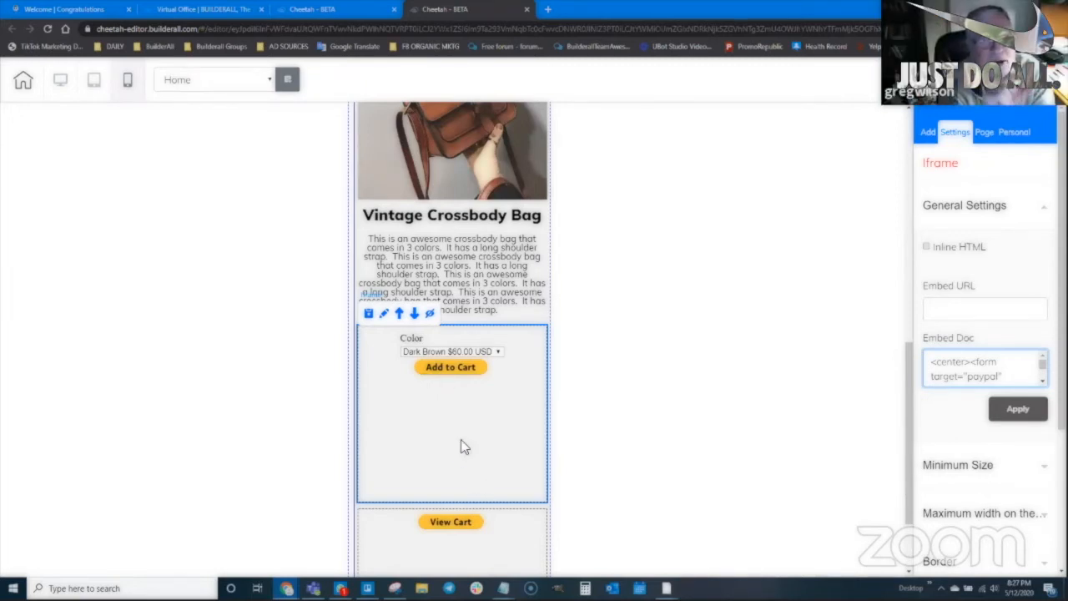
left_click(504, 390)
left_click(1041, 364)
scroll(1010, 373, "down", 2)
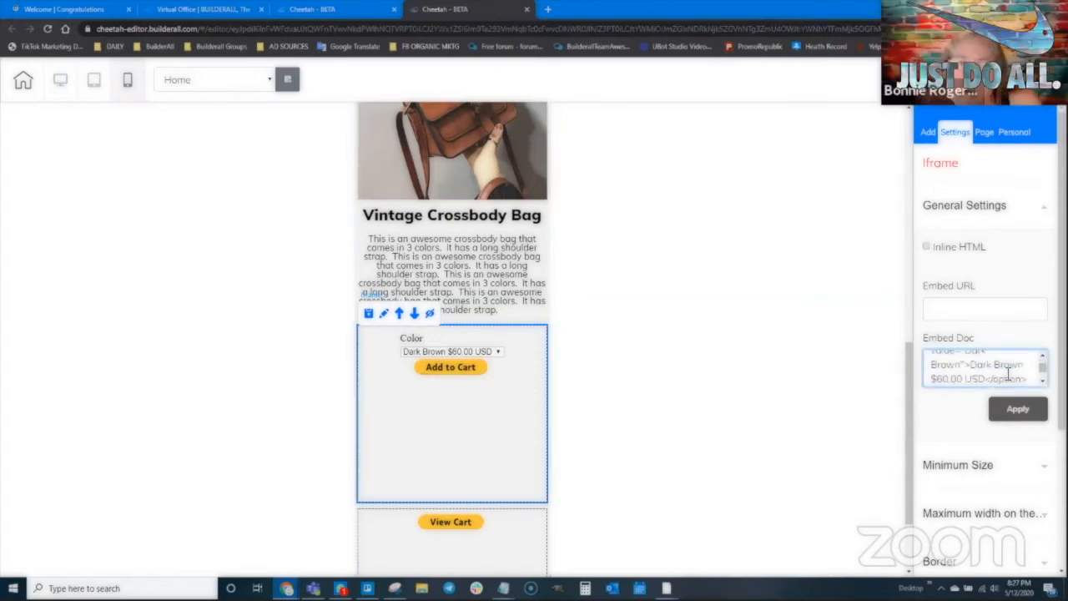
scroll(1009, 373, "down", 4)
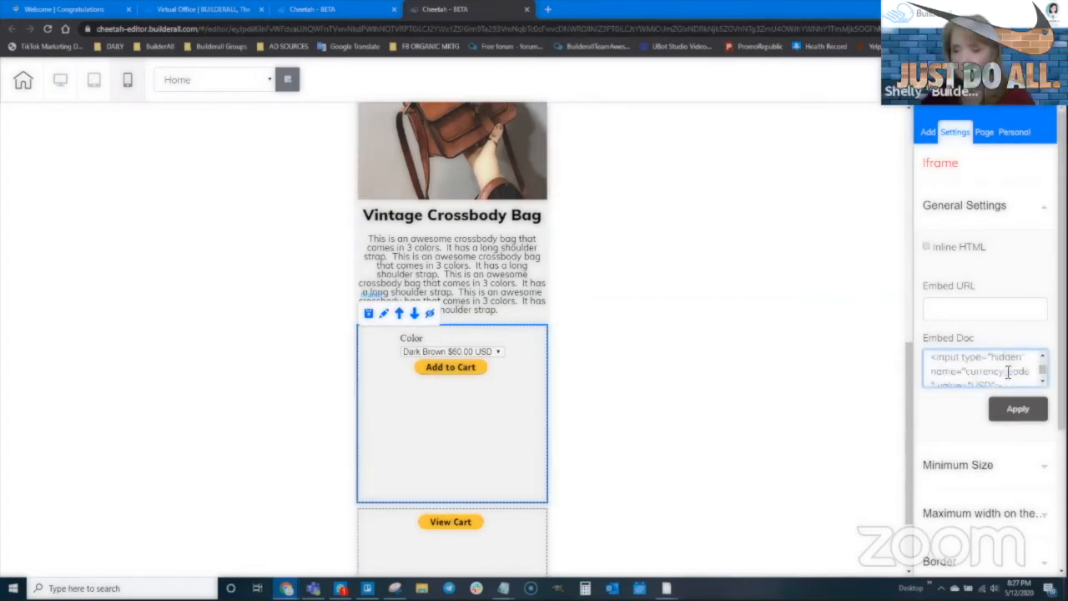
scroll(1008, 373, "down", 3)
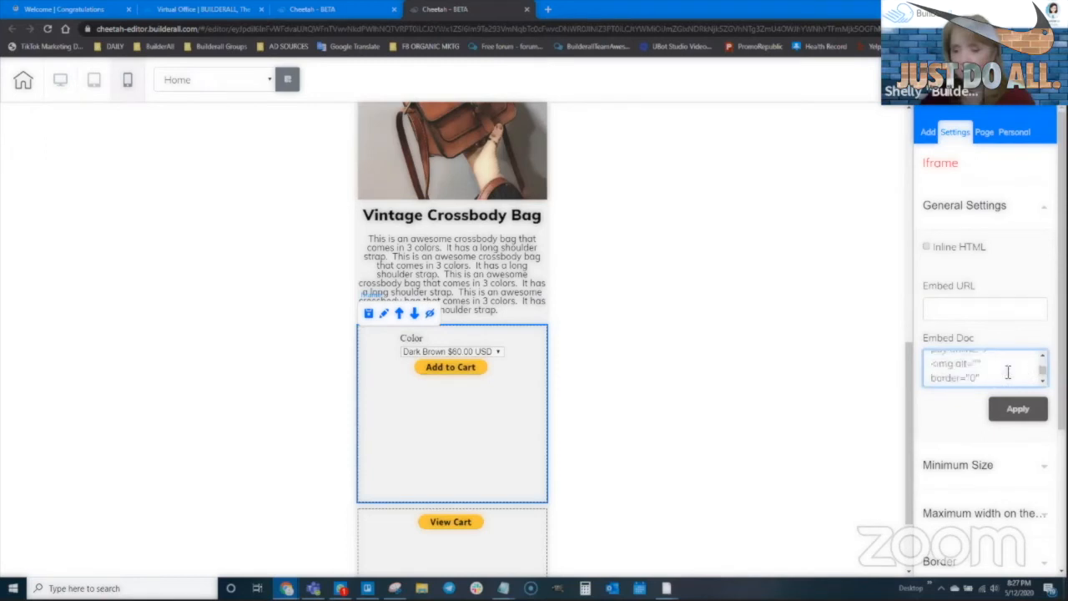
scroll(1037, 373, "down", 3)
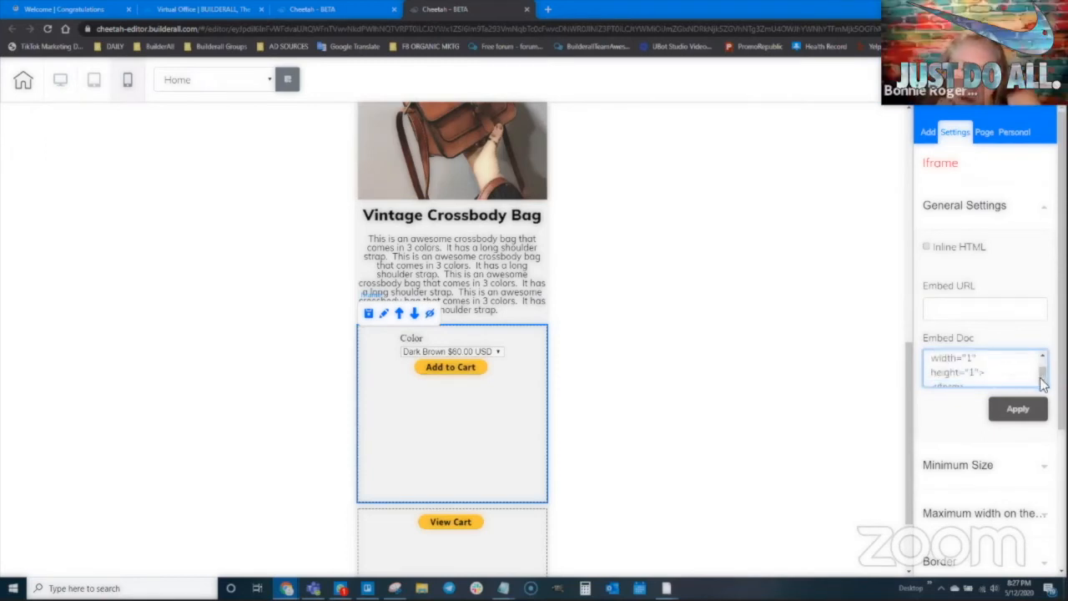
scroll(980, 380, "up", 3)
scroll(978, 378, "down", 3)
scroll(976, 371, "up", 3)
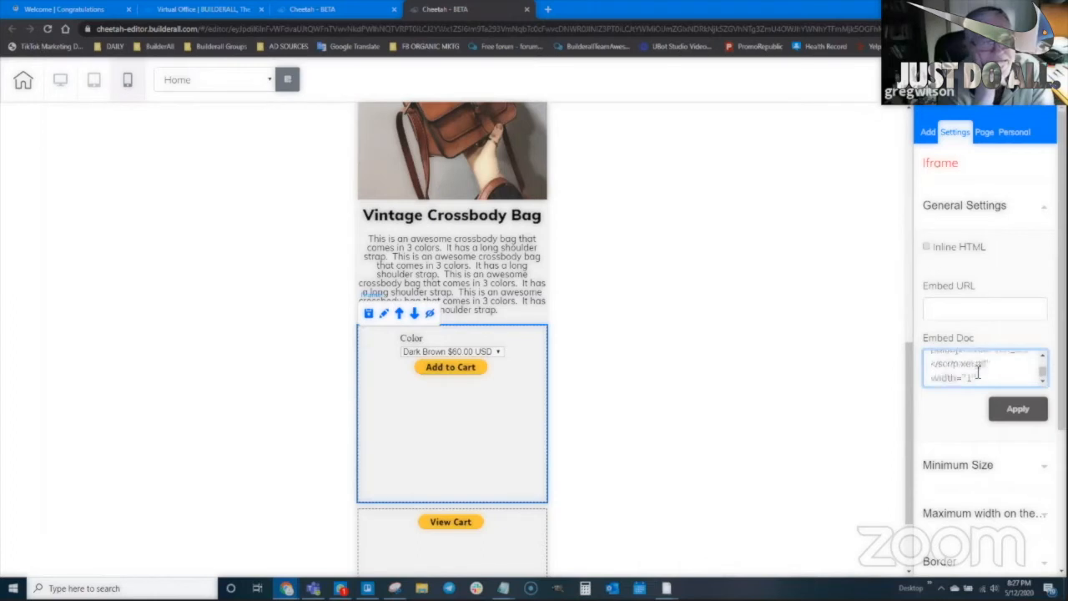
scroll(1041, 384, "down", 3)
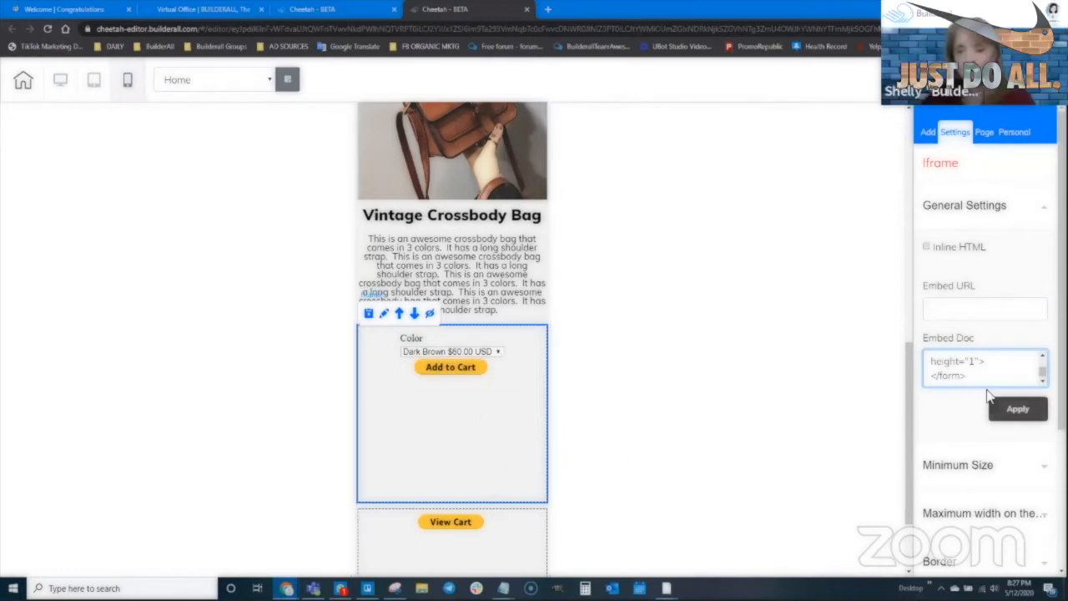
scroll(971, 373, "up", 2)
scroll(1042, 381, "down", 1)
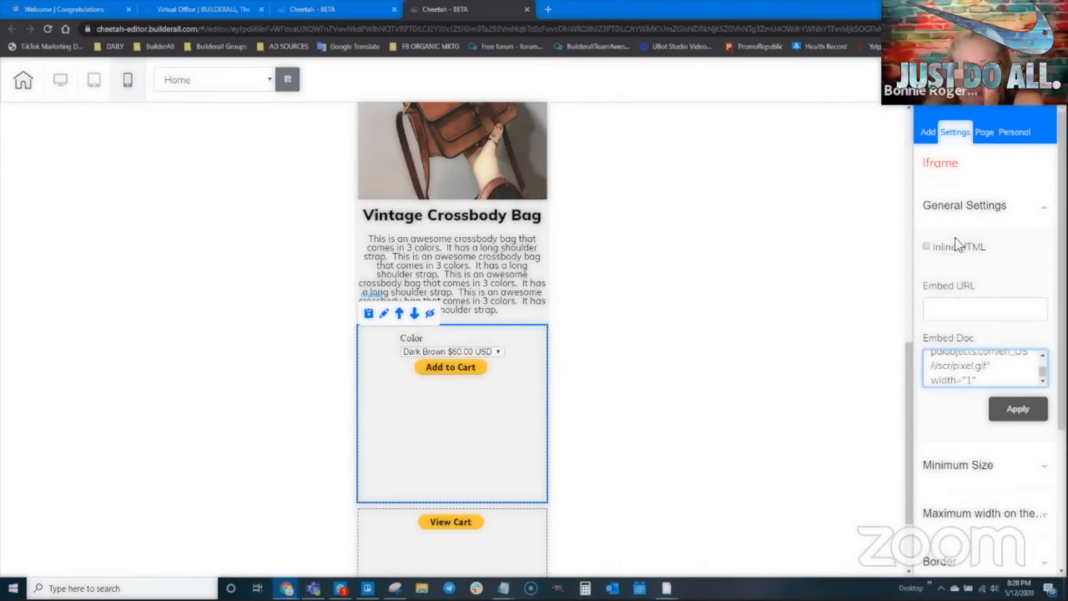
scroll(970, 467, "down", 2)
- Set the Add to Cart frame's minimum height to 50
left_click(958, 353)
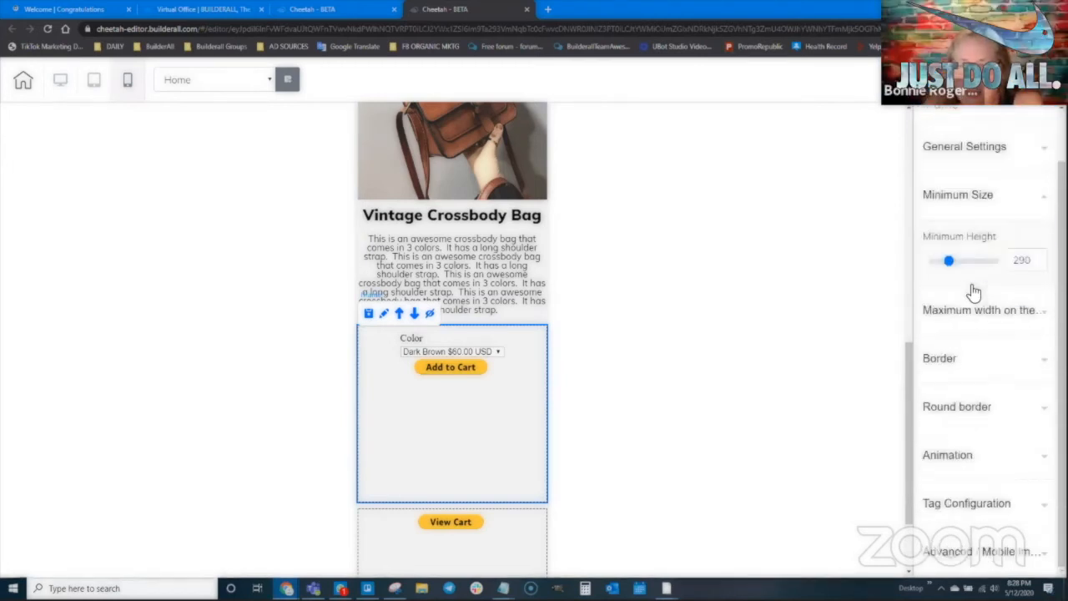
left_click_drag(949, 262, 929, 264)
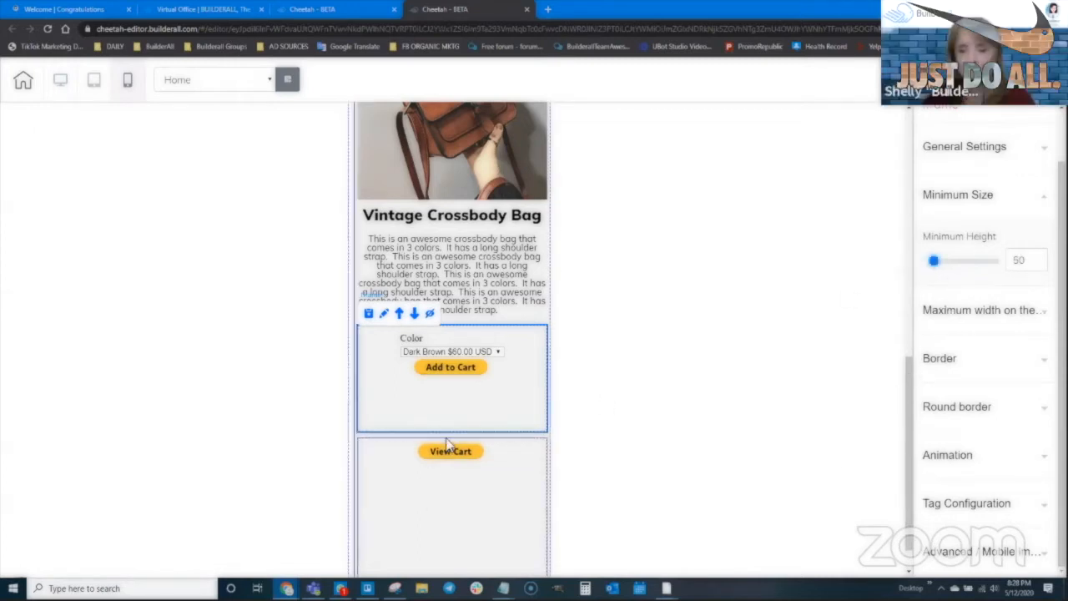
double_click(1039, 264)
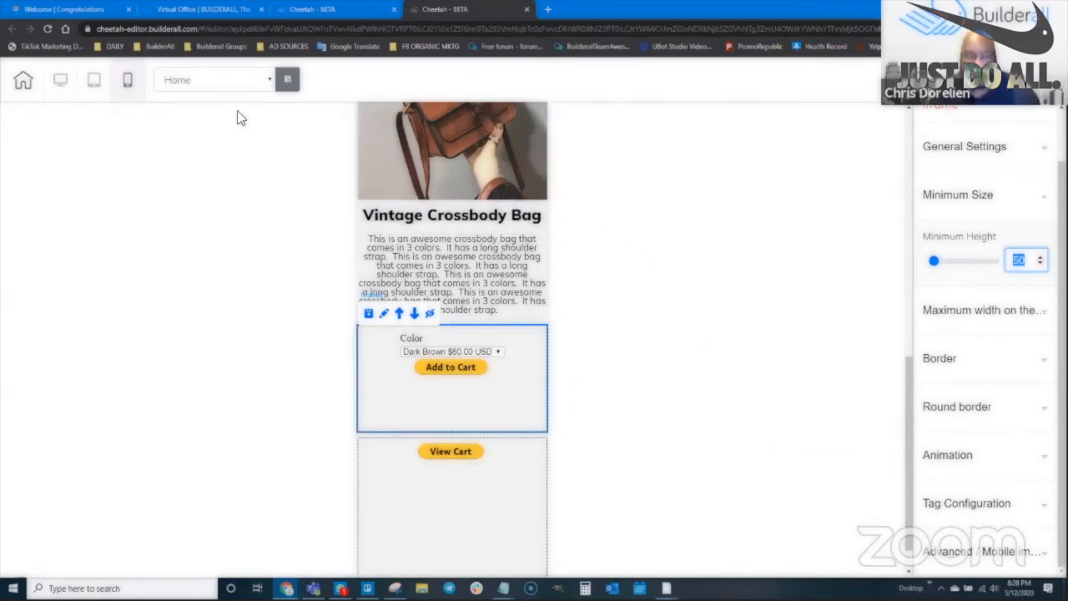
- Reduce the frame's left spacing to 0 under Advanced / Mobile settings
scroll(947, 513, "down", 1)
left_click(993, 555)
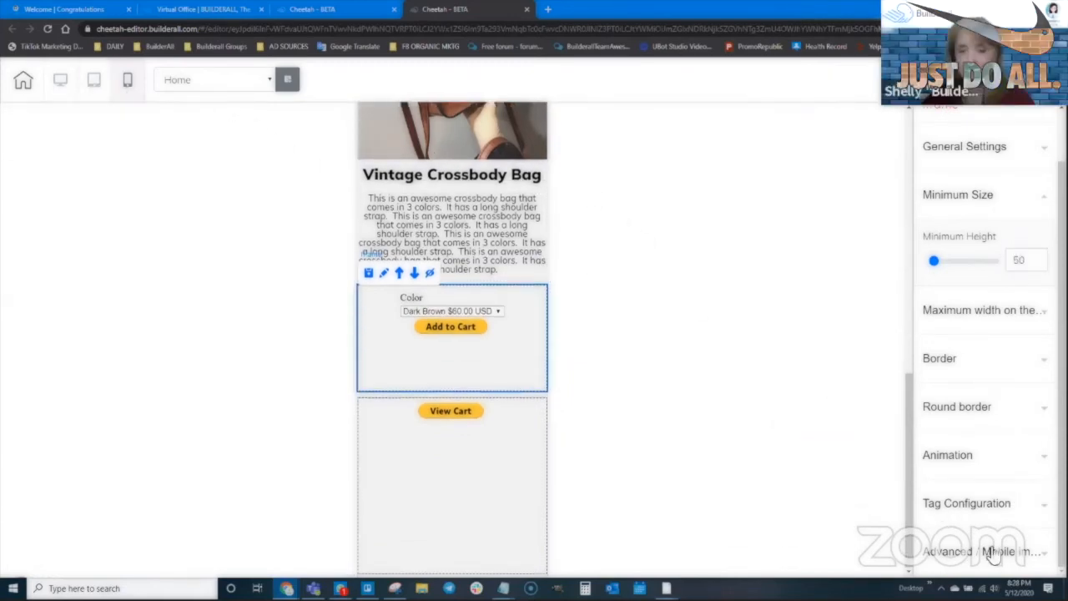
scroll(1001, 462, "down", 4)
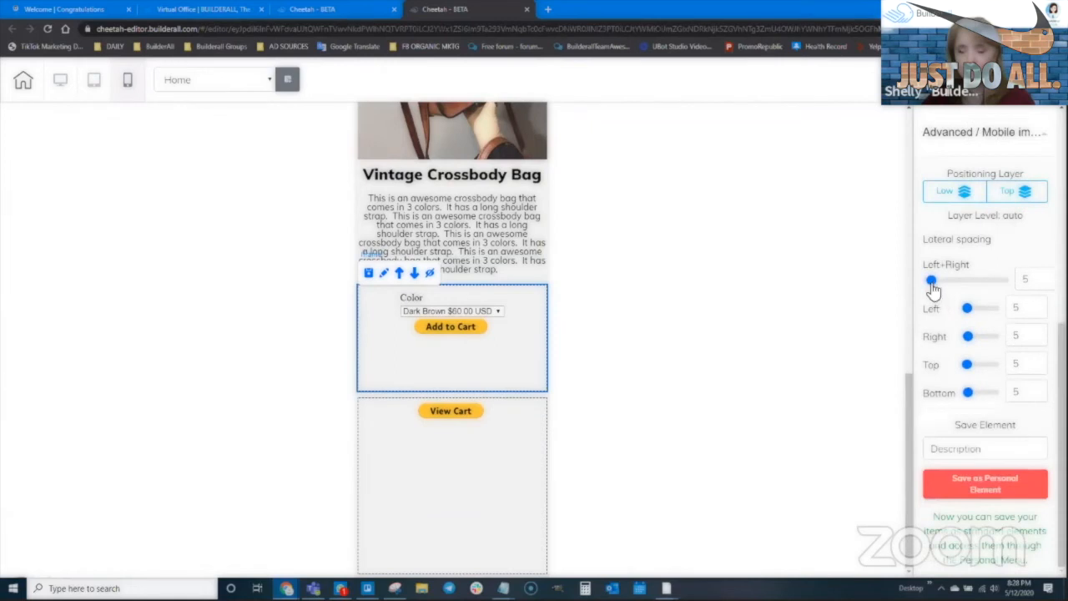
left_click_drag(968, 310, 943, 398)
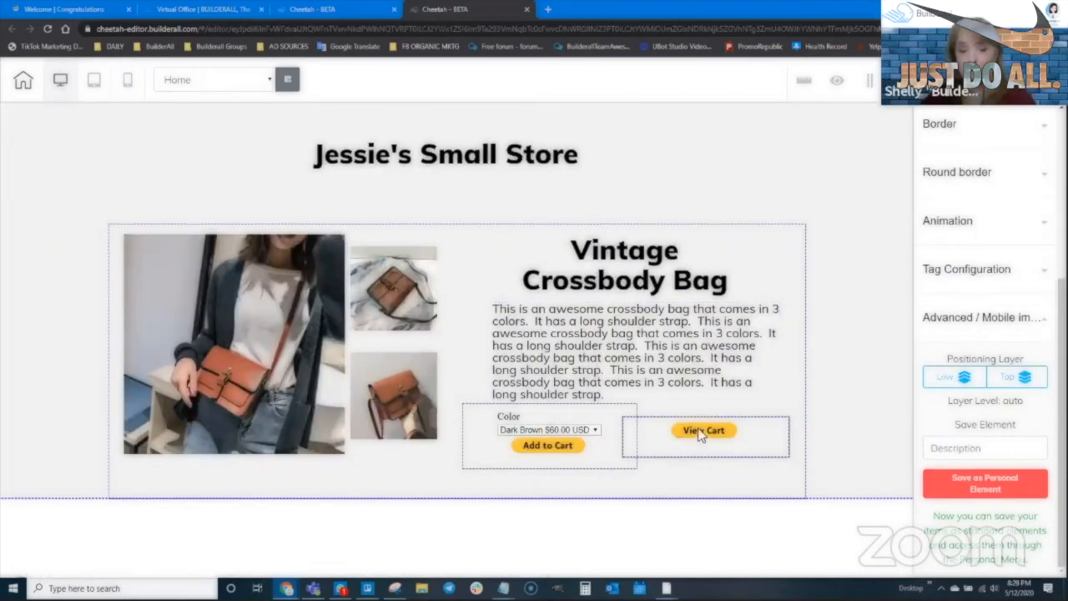
- Move the View Cart frame into the header beside the store title, then save and publish to the domain
left_click_drag(700, 432, 701, 436)
left_click_drag(644, 464, 642, 464)
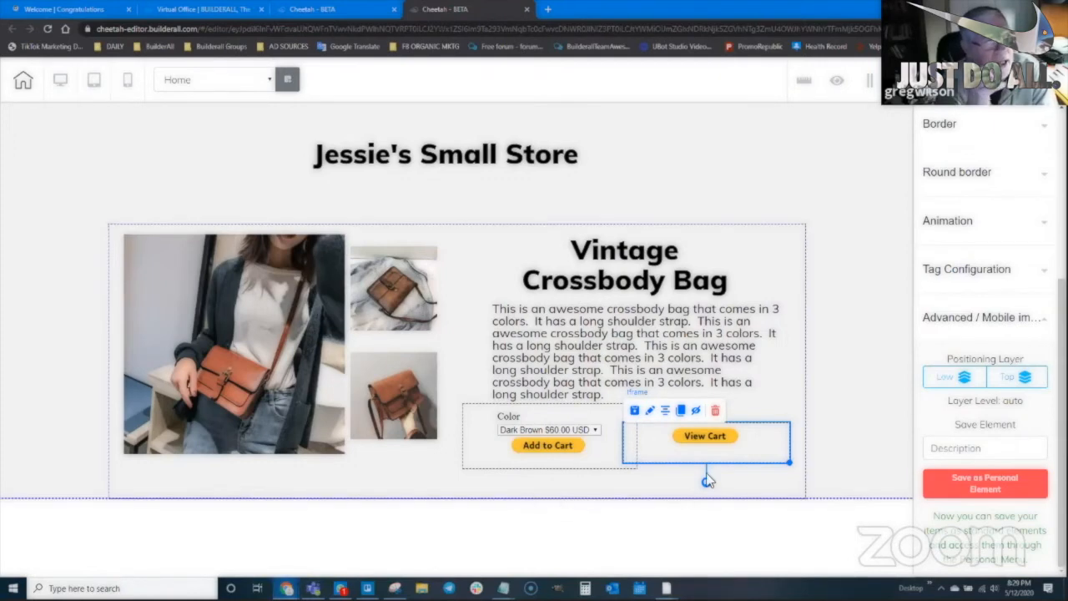
left_click_drag(699, 449, 715, 178)
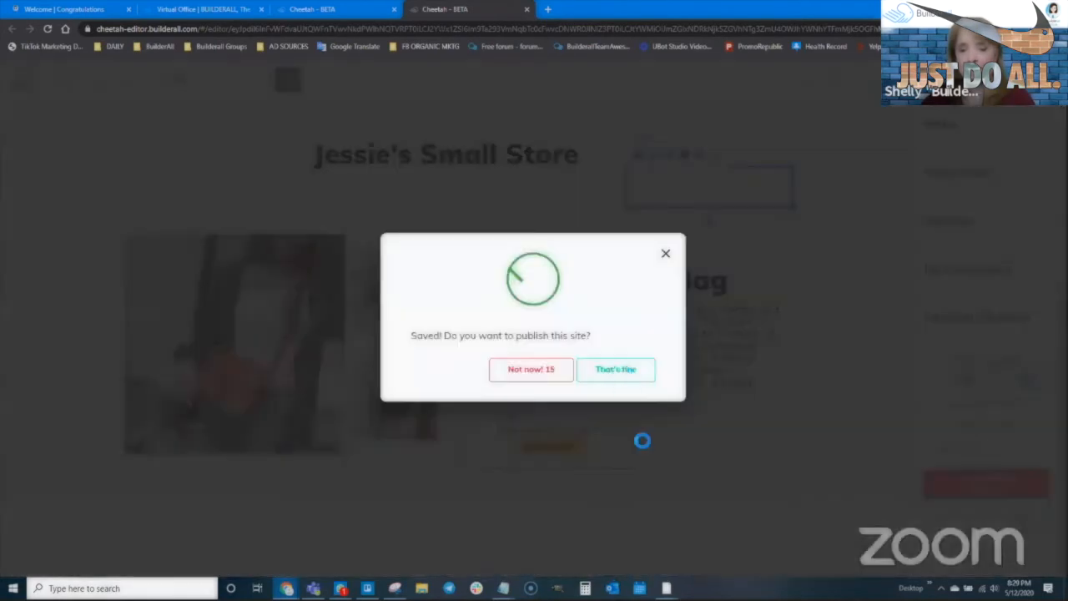
left_click(619, 371)
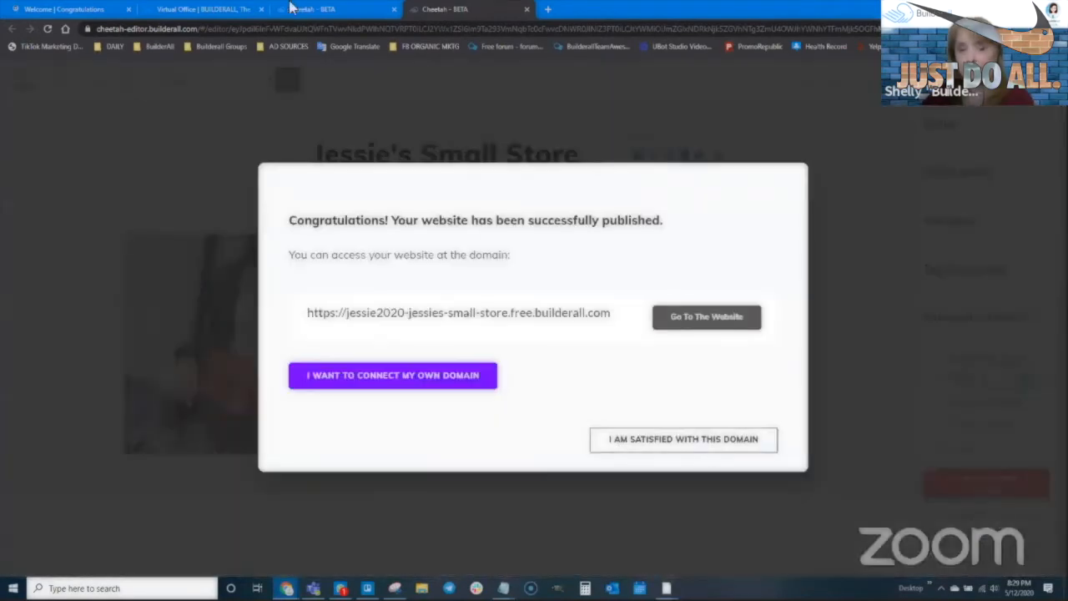
left_click(706, 442)
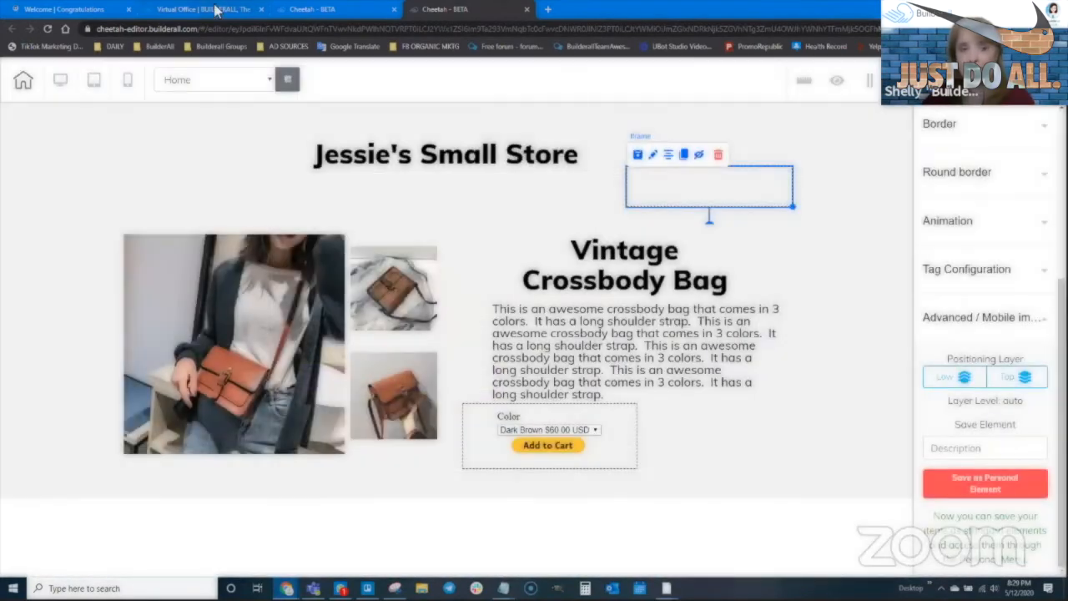
- Open the published HOME page via Go to website from My pages
left_click(203, 9)
left_click(312, 9)
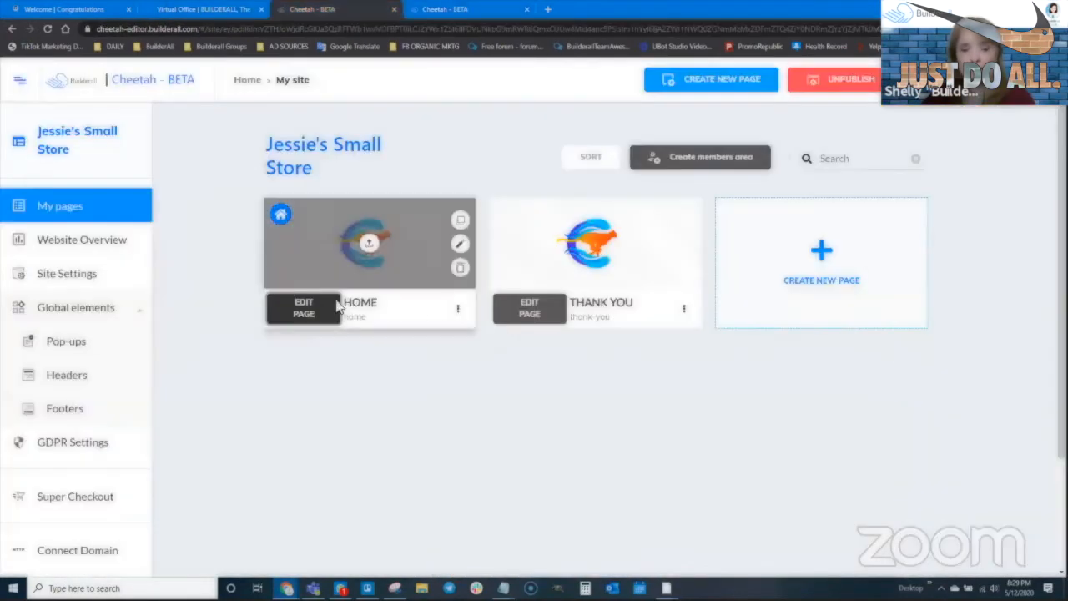
left_click(458, 308)
left_click(415, 365)
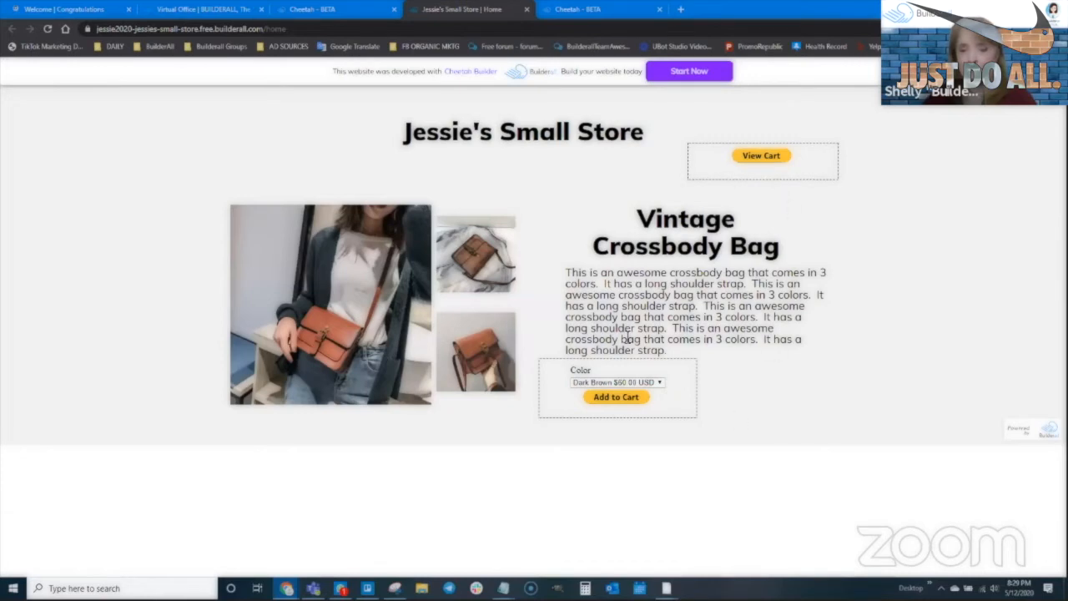
- Add the Light Brown crossbody bag to the PayPal cart
left_click(616, 383)
left_click(613, 402)
left_click(618, 399)
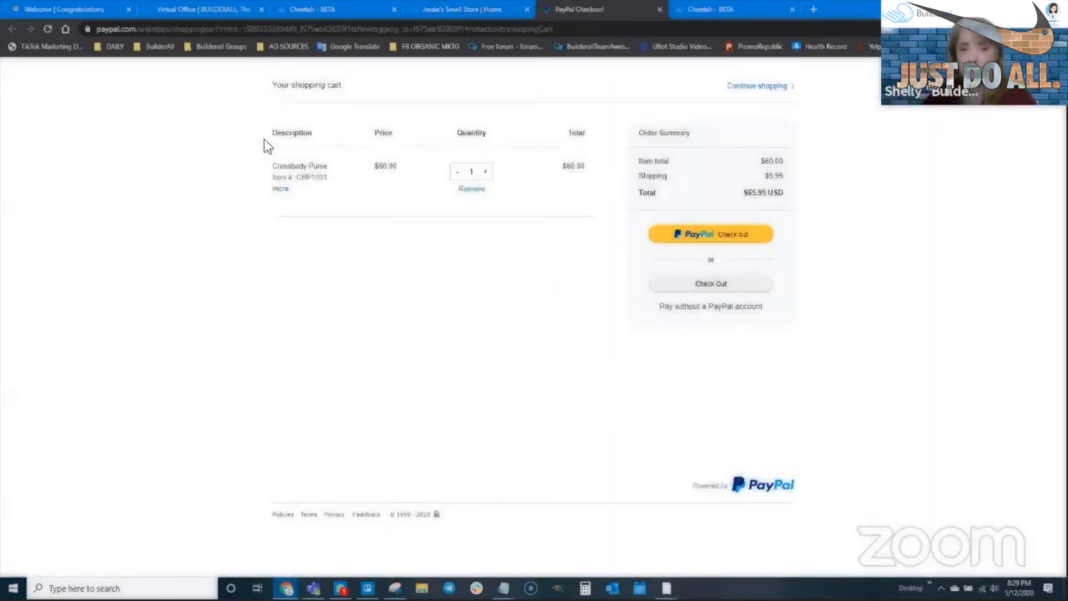
- Show the item's colour details and test the cart quantity, going up to 4 and back to 2
left_click(281, 189)
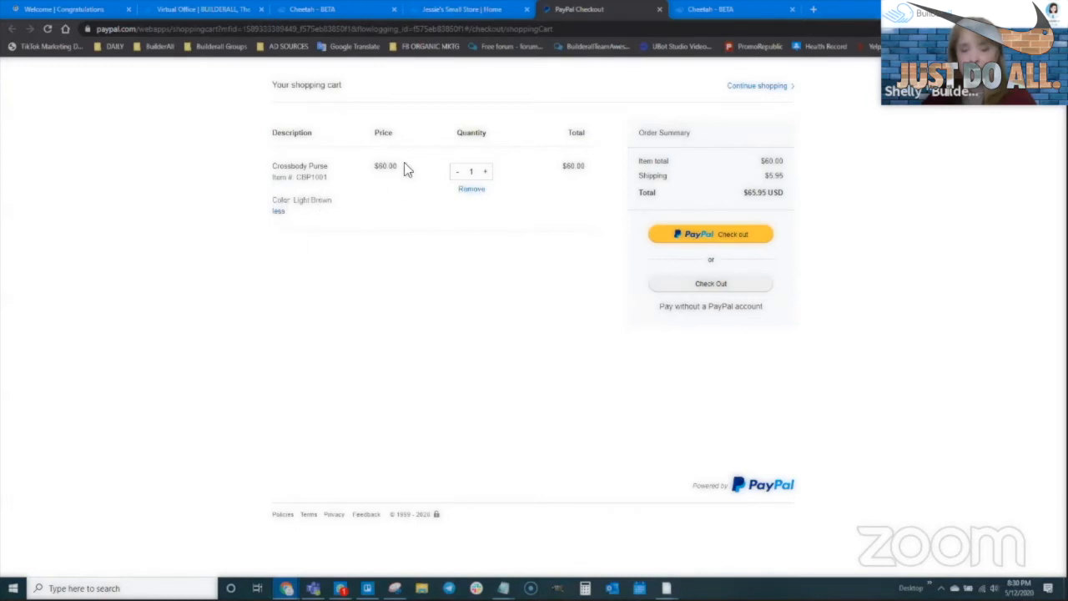
left_click(487, 172)
left_click(486, 173)
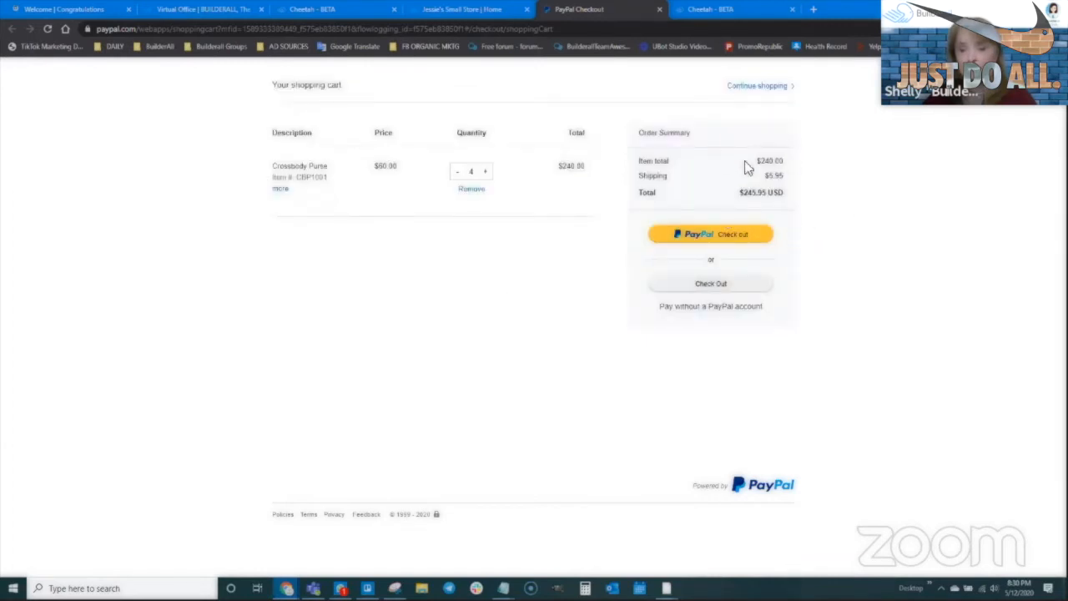
left_click(457, 173)
- Continue shopping, reopen the cart with View Cart, then return to the editor and select the product panel
left_click(755, 85)
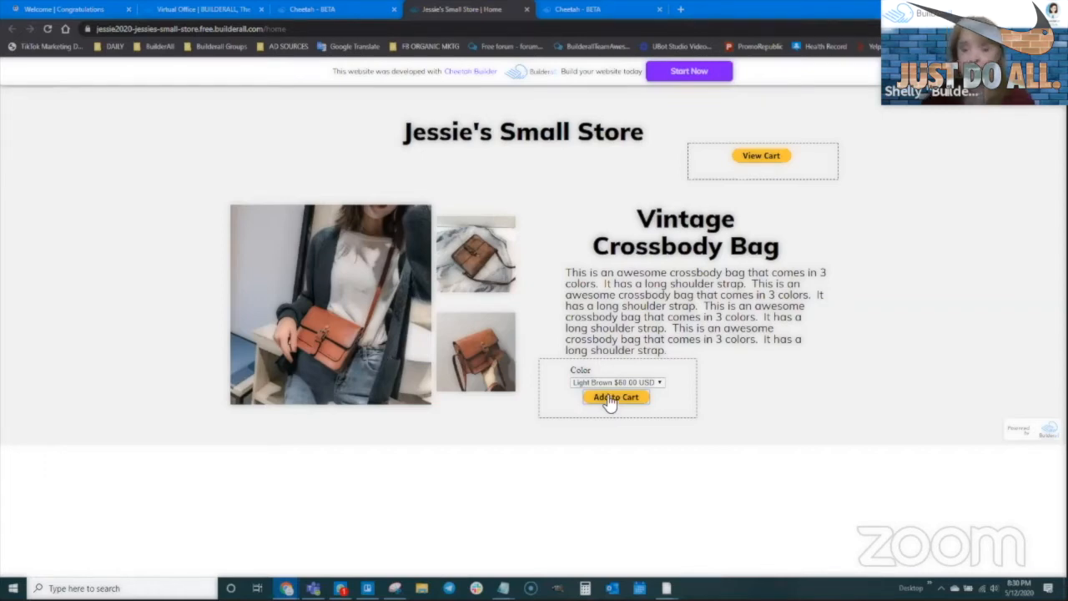
left_click(757, 158)
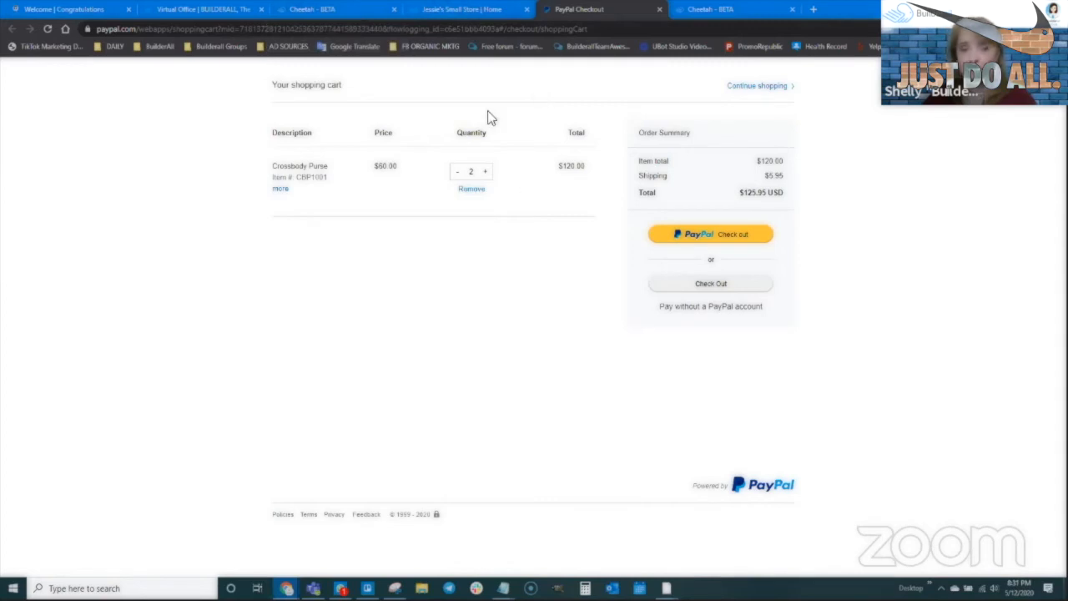
left_click(710, 10)
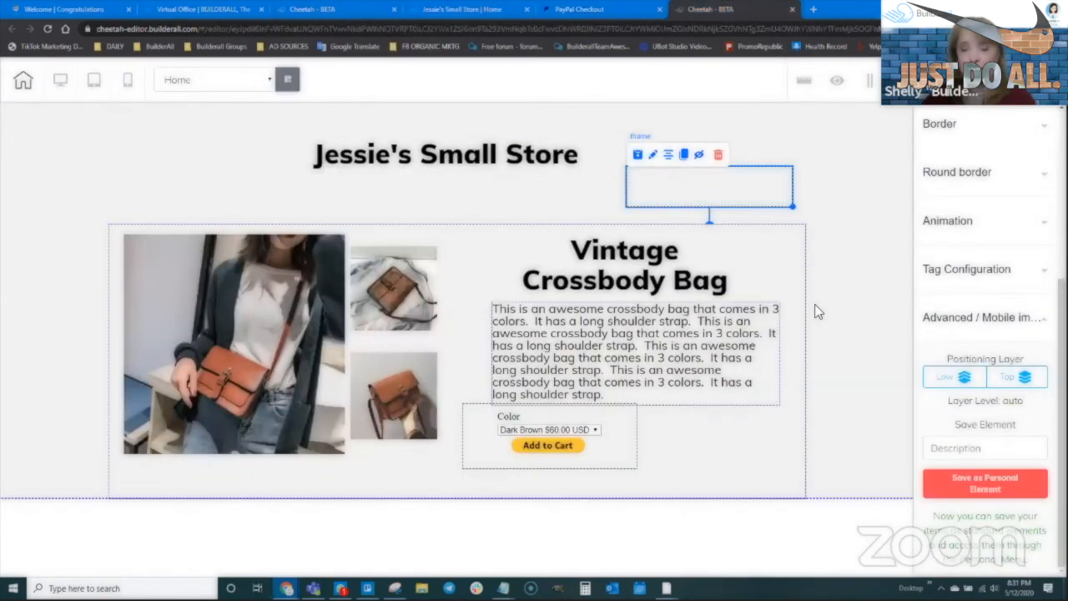
left_click(821, 367)
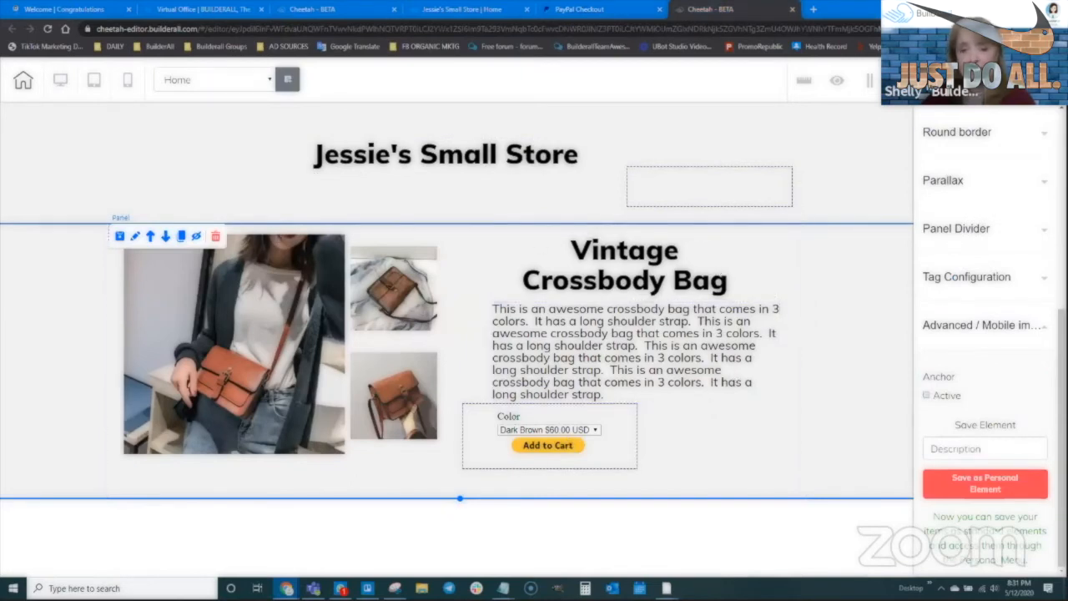